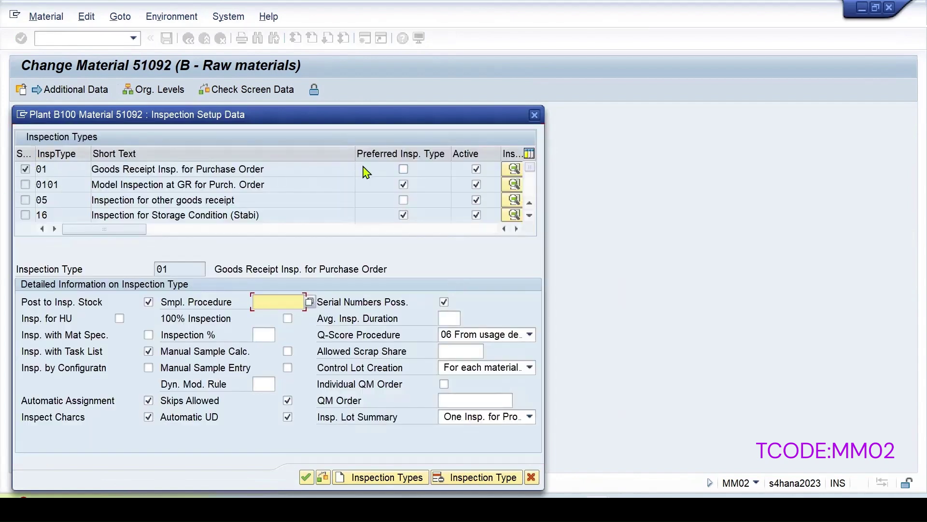
Clear Preferred Insp. Type on inspection type 0101, accept the warning, and close Inspection Setup Data
click(404, 187)
click(405, 187)
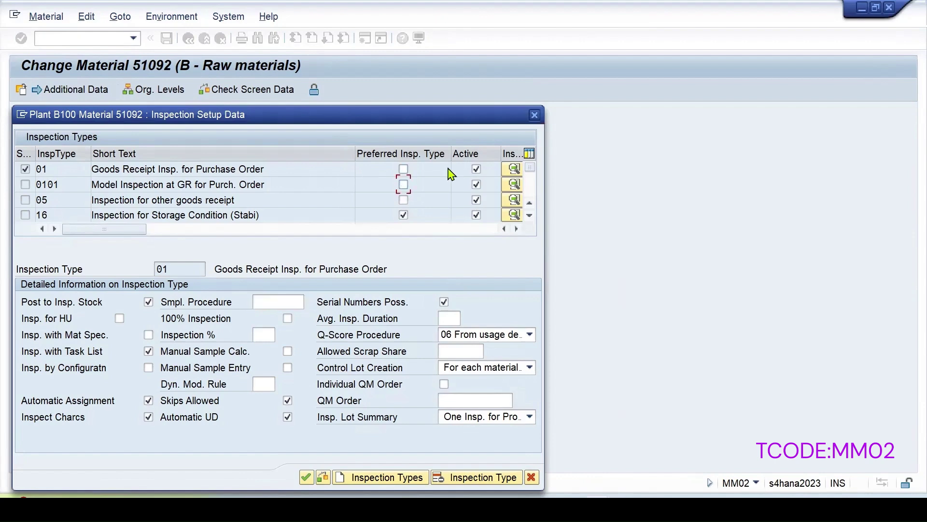
double_click(48, 169)
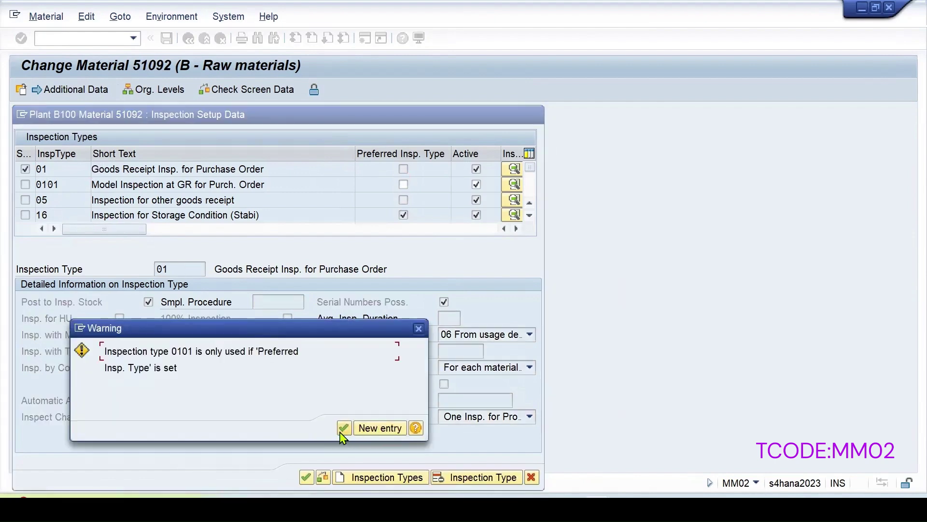
click(344, 428)
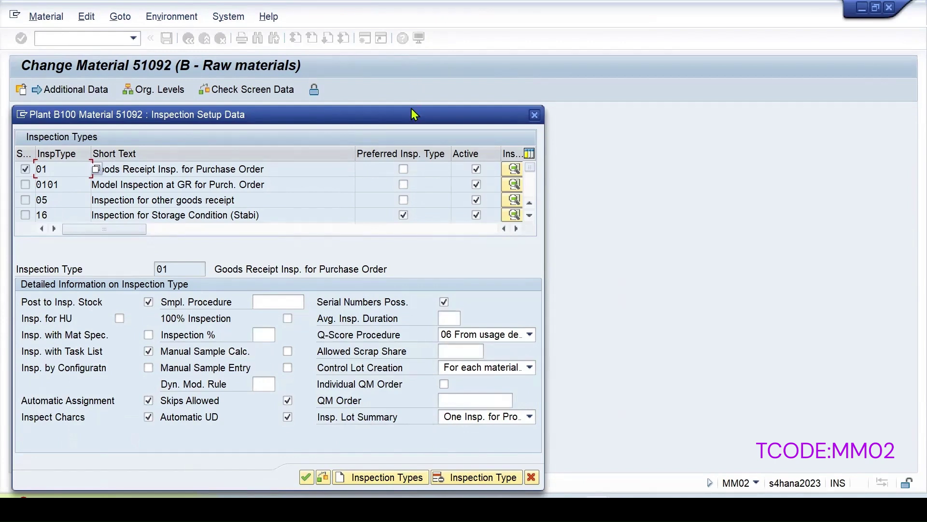
drag(412, 110, 555, 66)
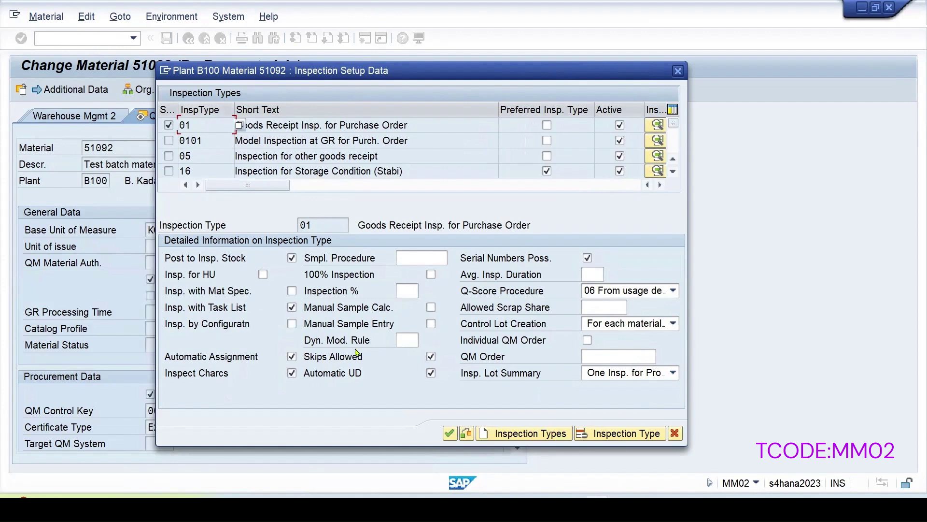
click(449, 434)
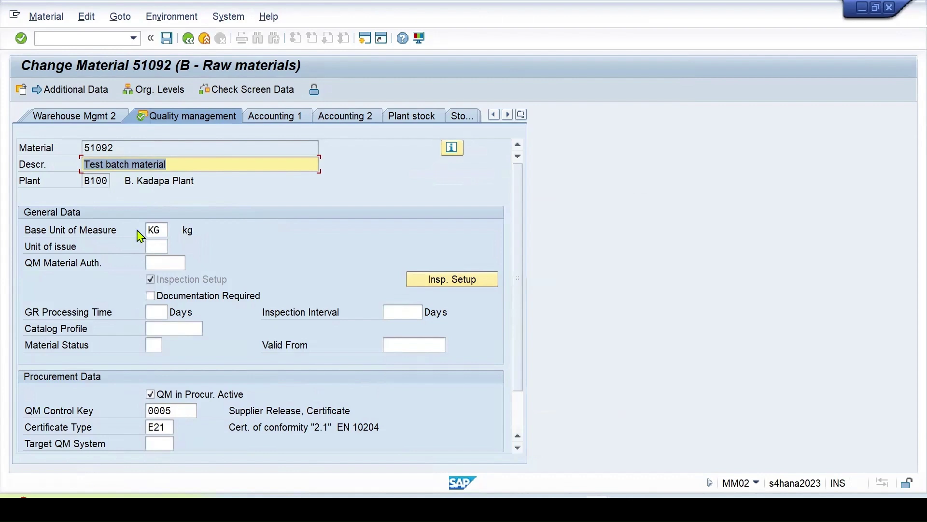
Save material 51092 and go to quality customizing with /nqcc0
click(167, 38)
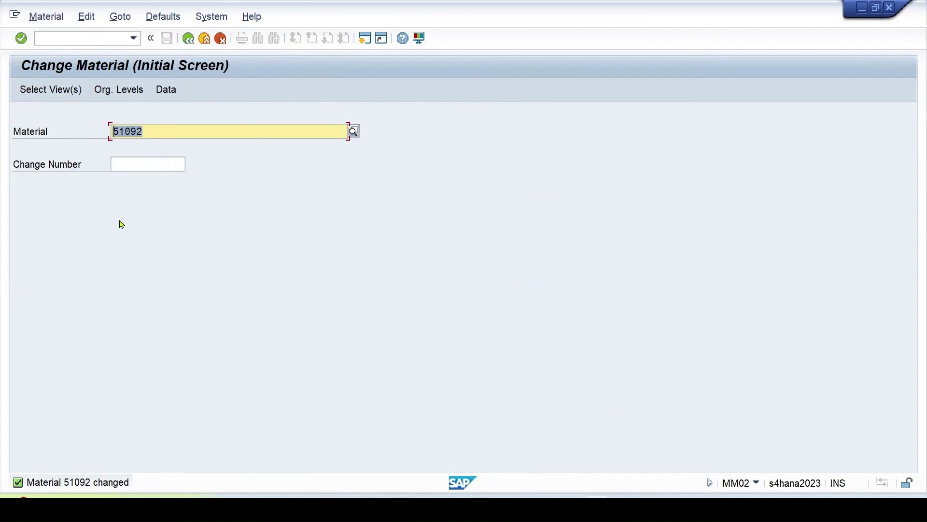
click(77, 40)
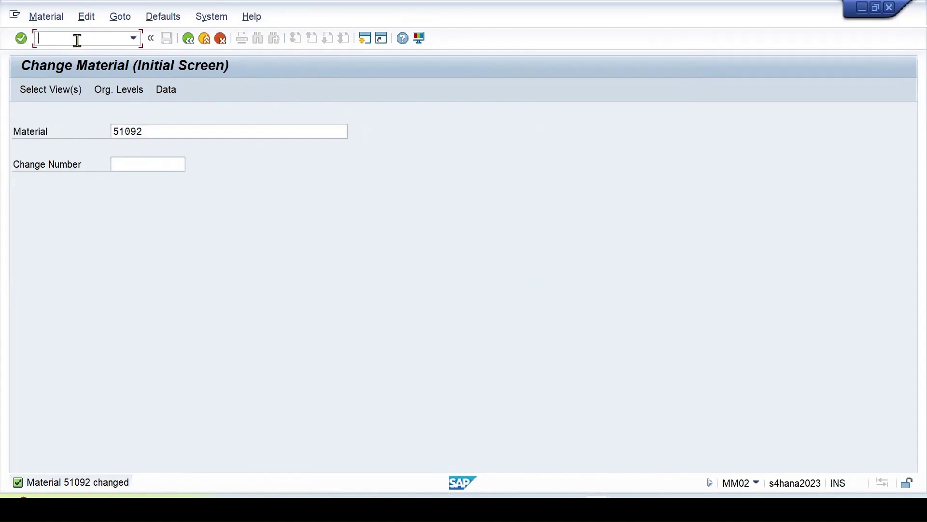
text(/nqcc0)
key(Return)
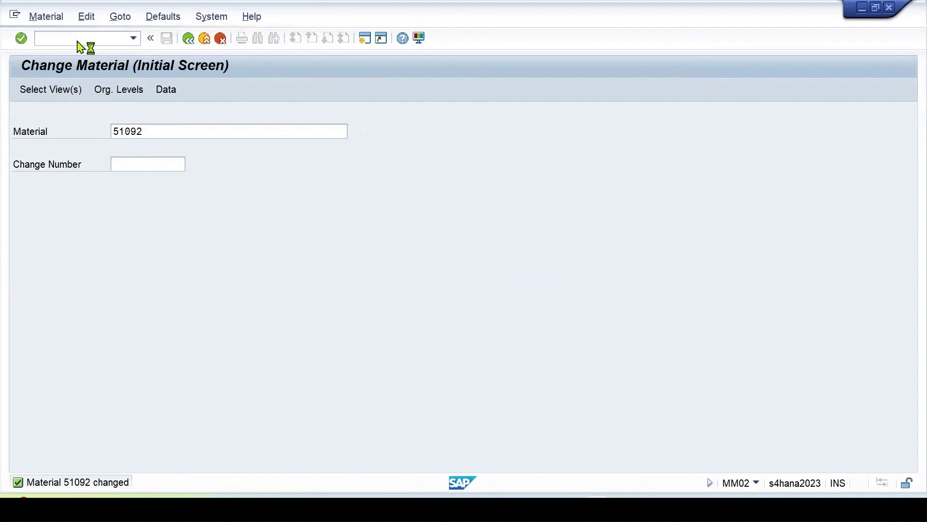
Under Quality Inspection > Results Recording, open Make Settings for Results Copy and Operation Completion
click(28, 177)
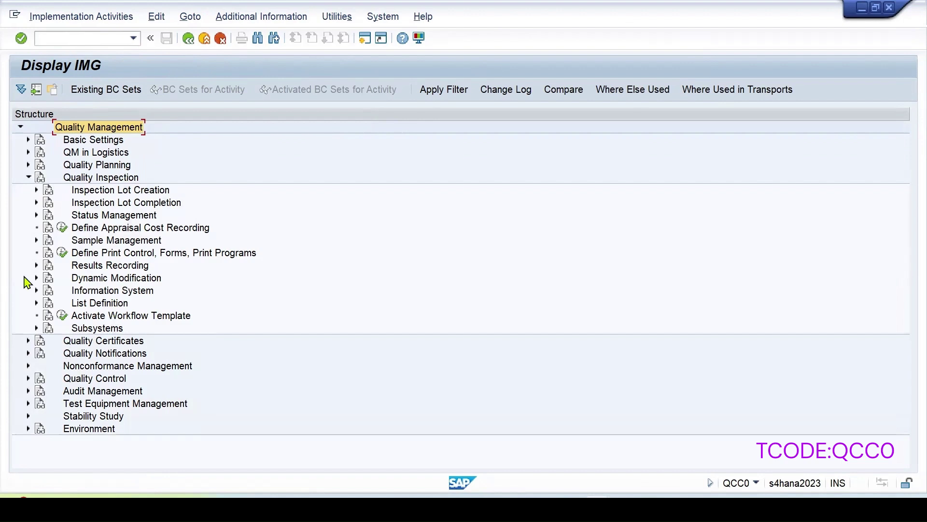
click(37, 265)
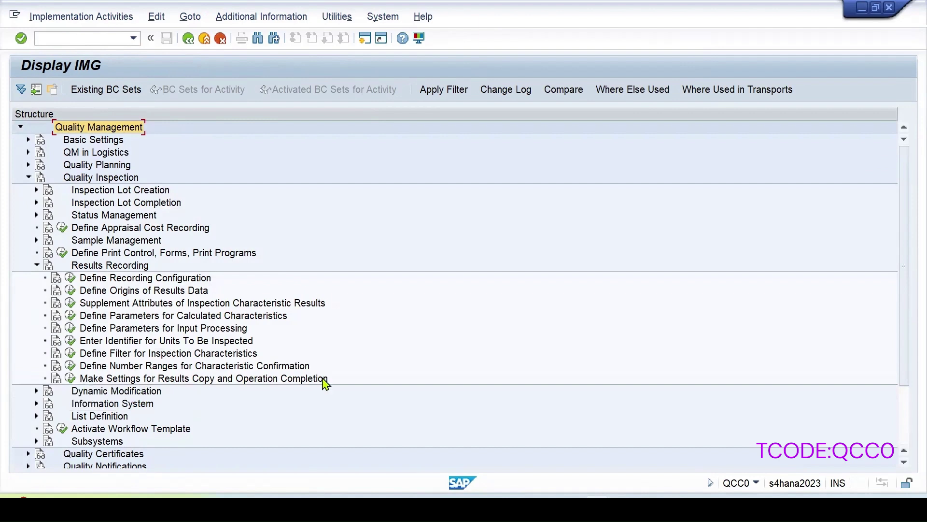
click(70, 378)
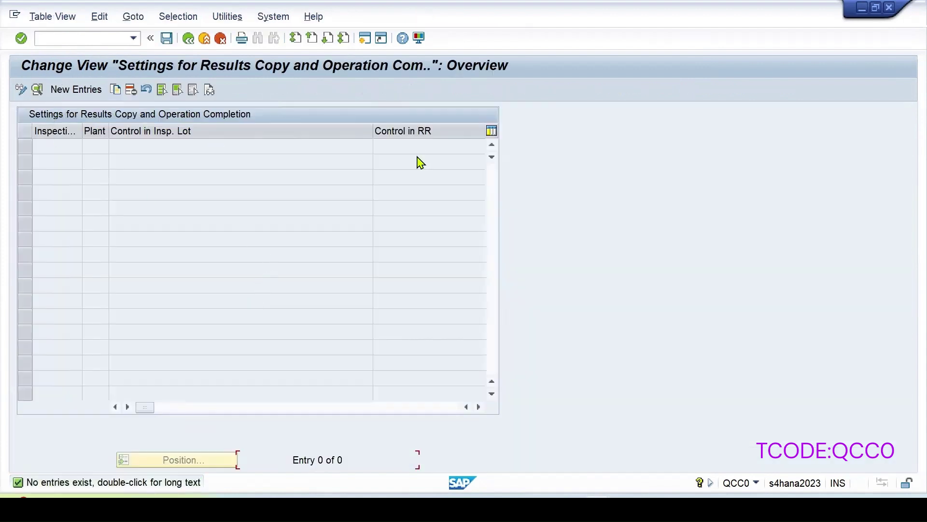
Add a new results-copy entry for inspection type 01 at plant B100
click(71, 95)
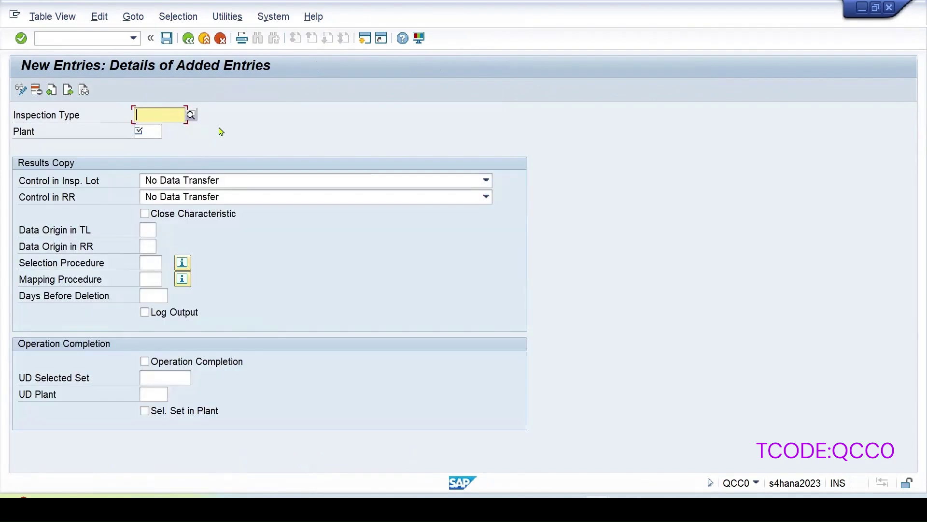
text(01)
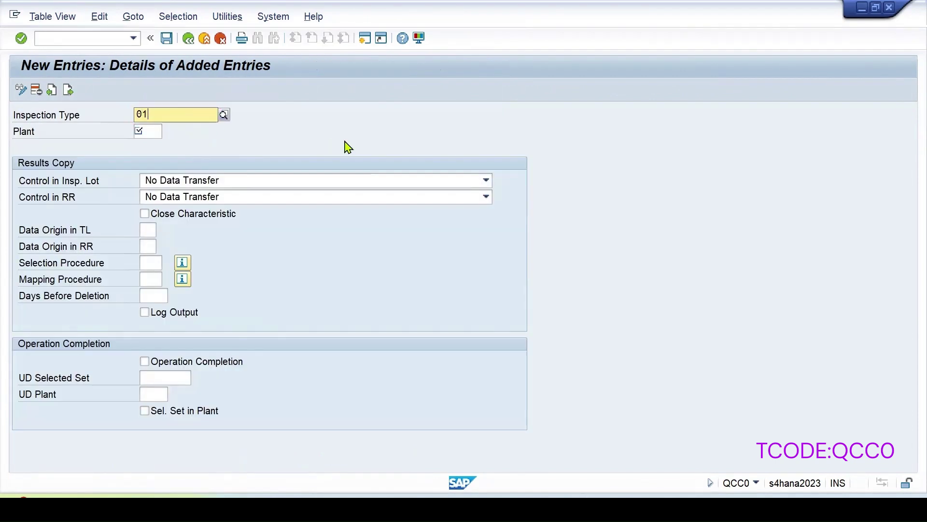
click(157, 146)
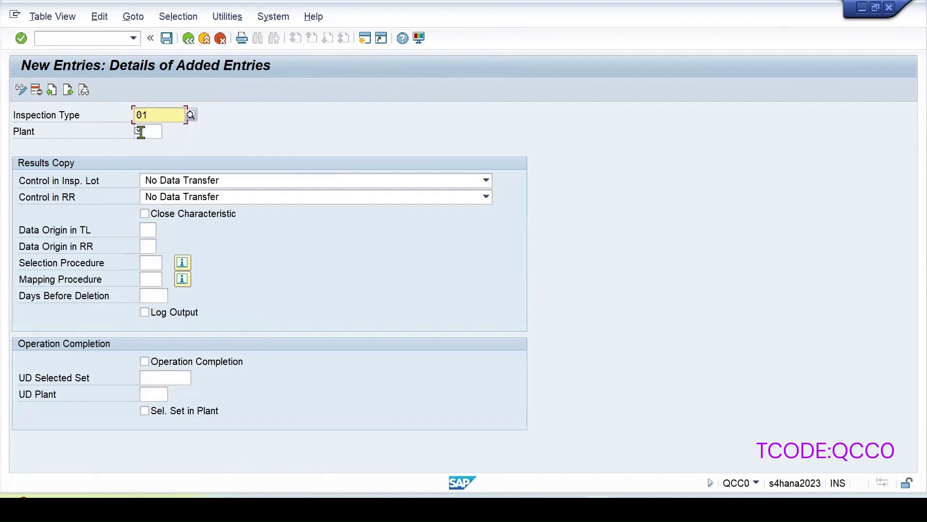
click(140, 131)
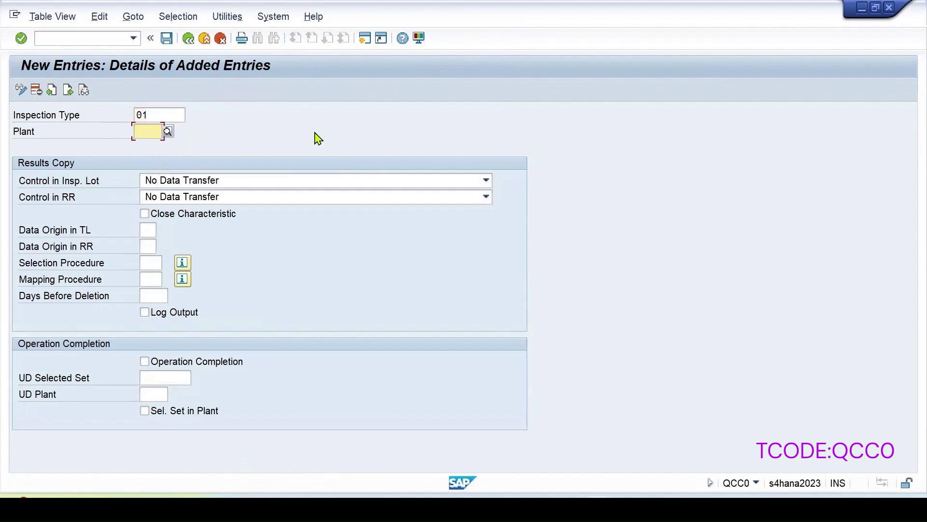
text(b100)
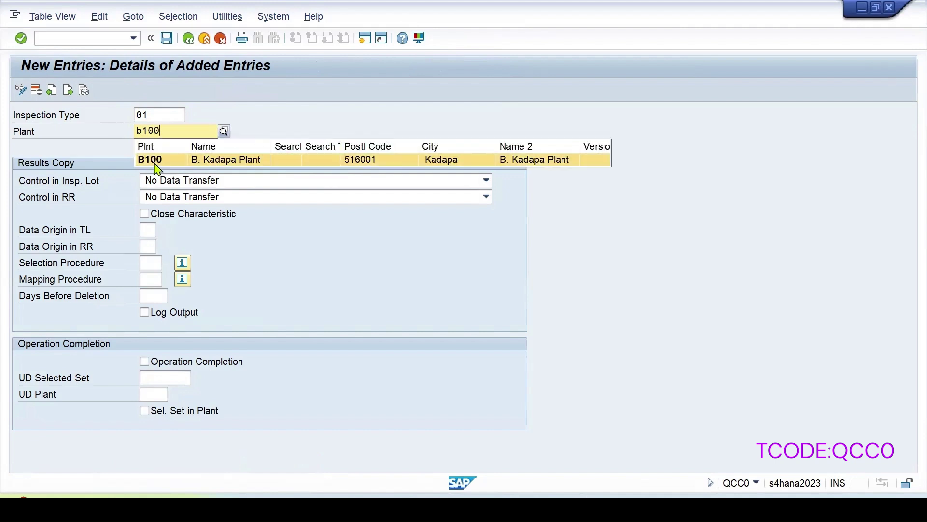
click(156, 164)
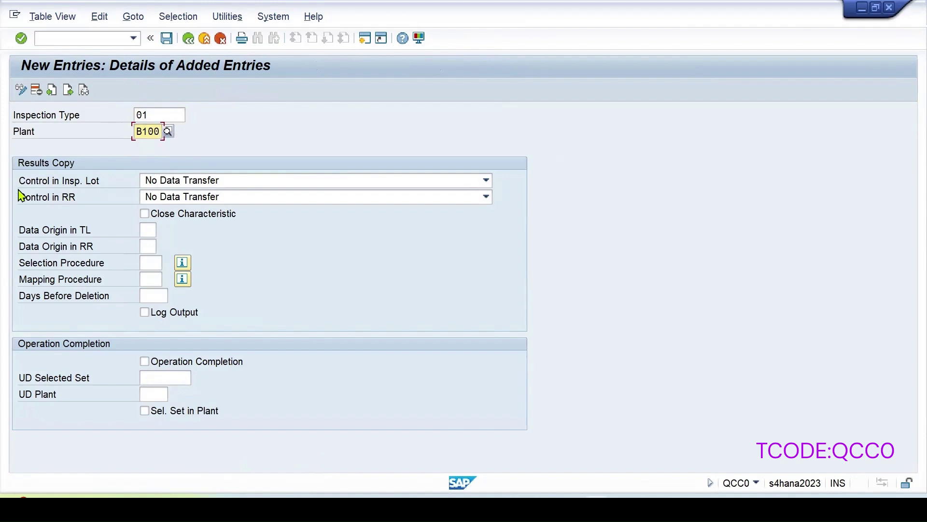
Set lot and results recording transfer controls to Manual Start of Data Transfer
click(220, 184)
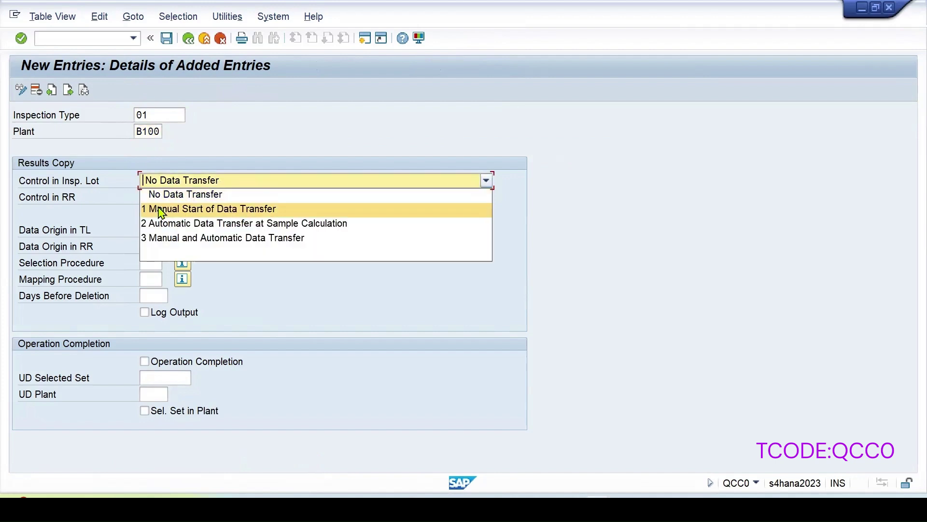
click(207, 209)
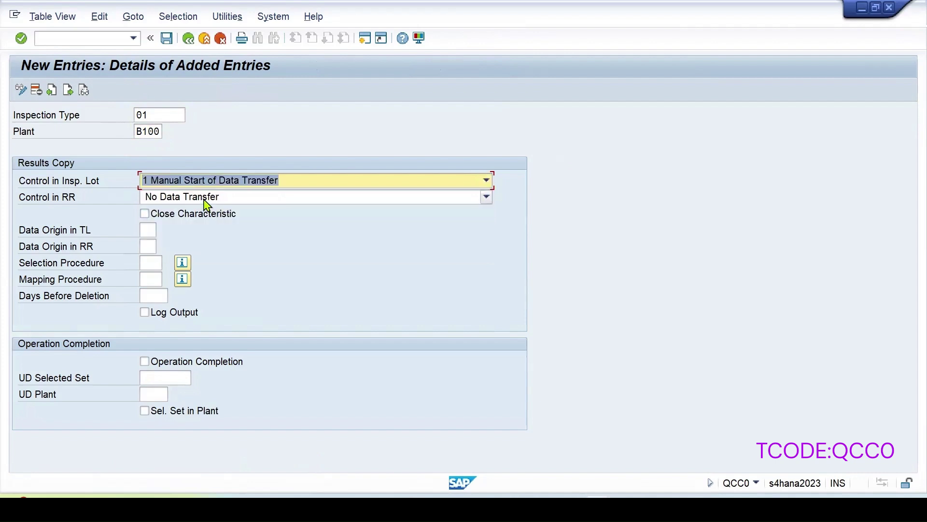
click(204, 199)
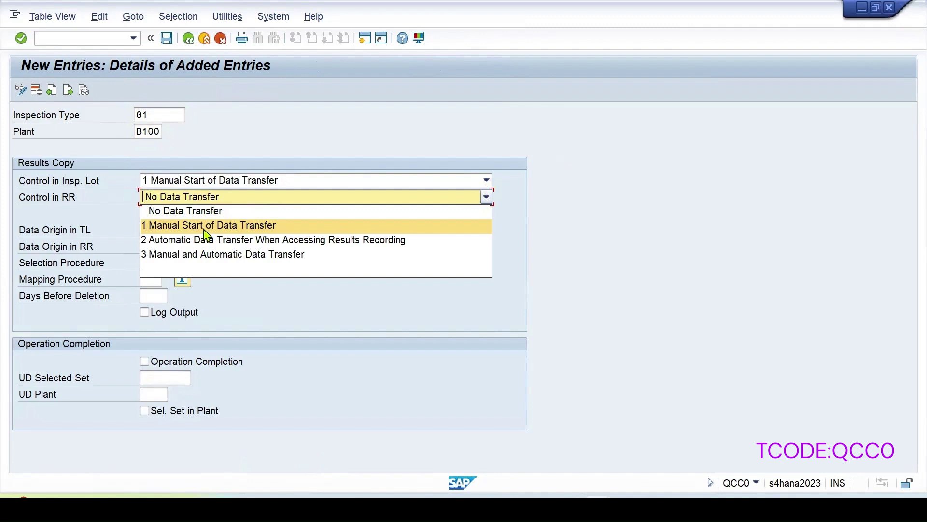
click(205, 227)
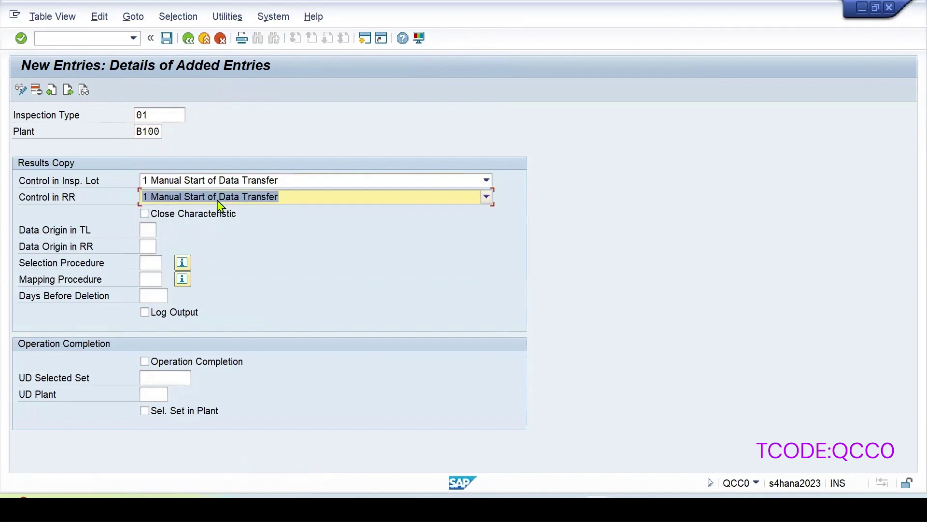
click(146, 229)
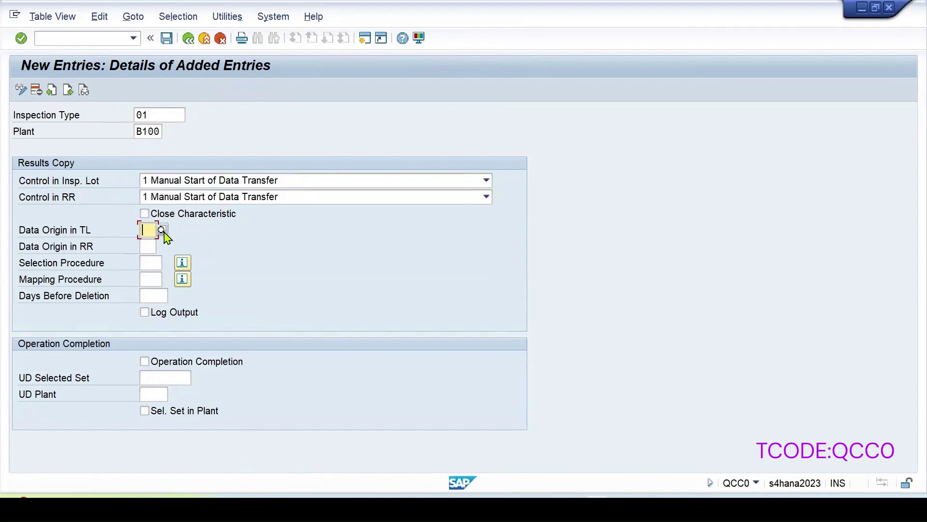
click(163, 230)
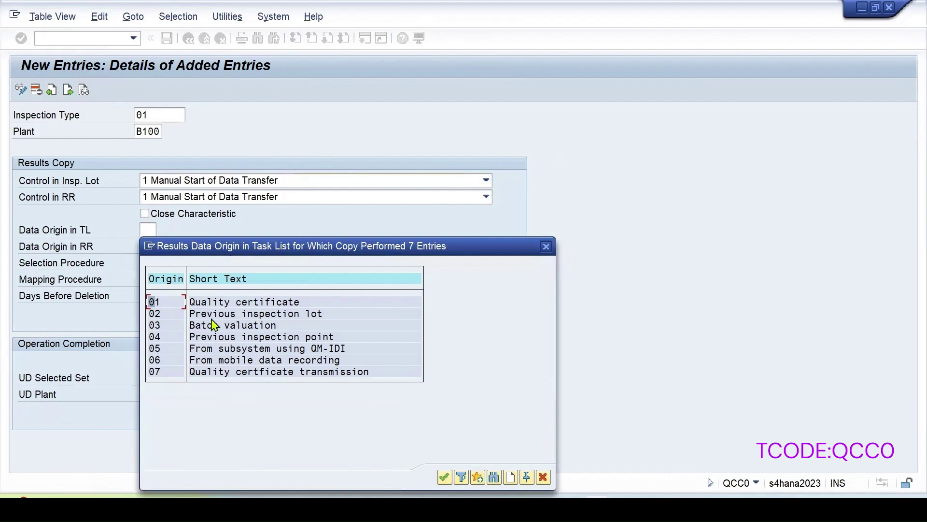
Set task list and results recording data origins to 02 Previous inspection lot
double_click(244, 314)
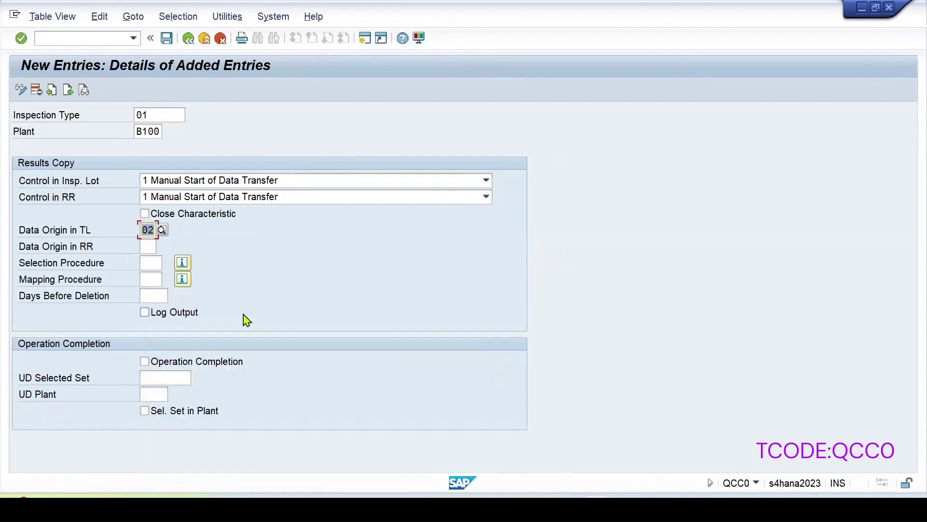
click(145, 248)
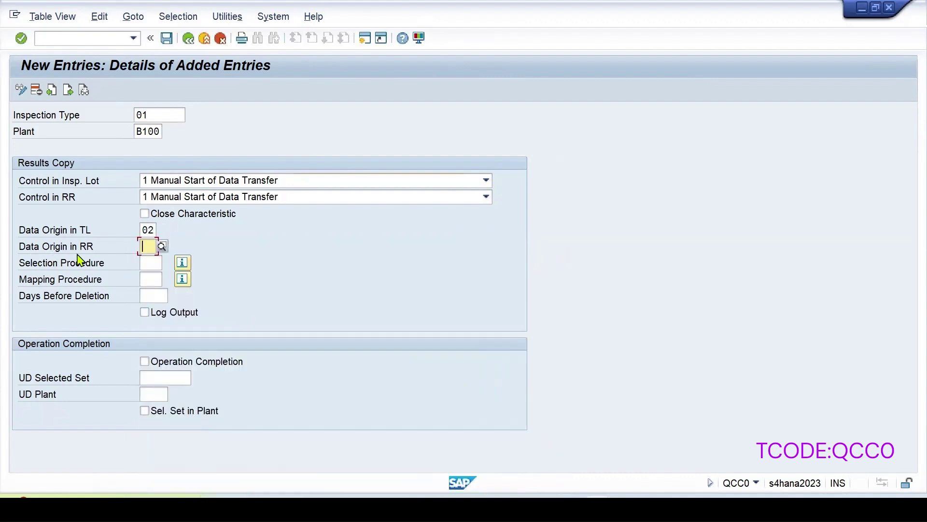
click(162, 247)
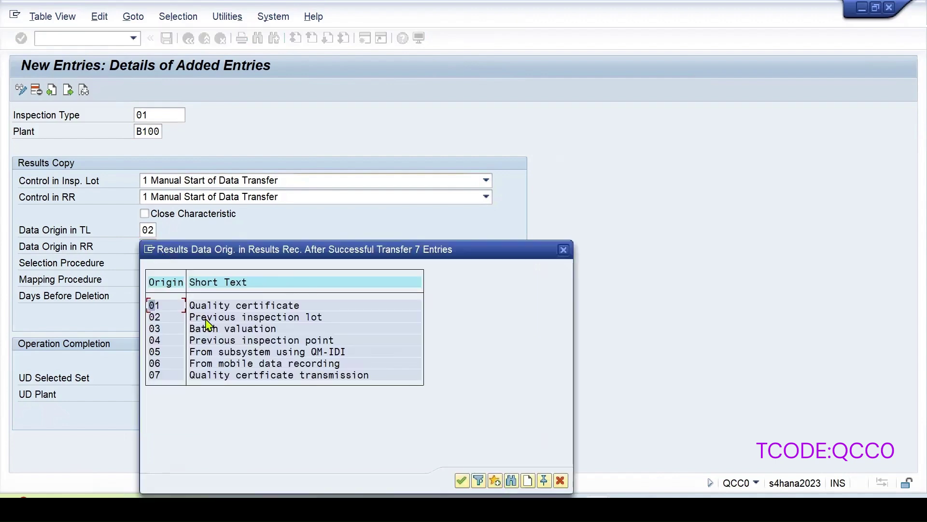
double_click(202, 317)
Choose selection procedure 300 Custom Selection of Inspection Lot and mapping procedure 200
click(147, 265)
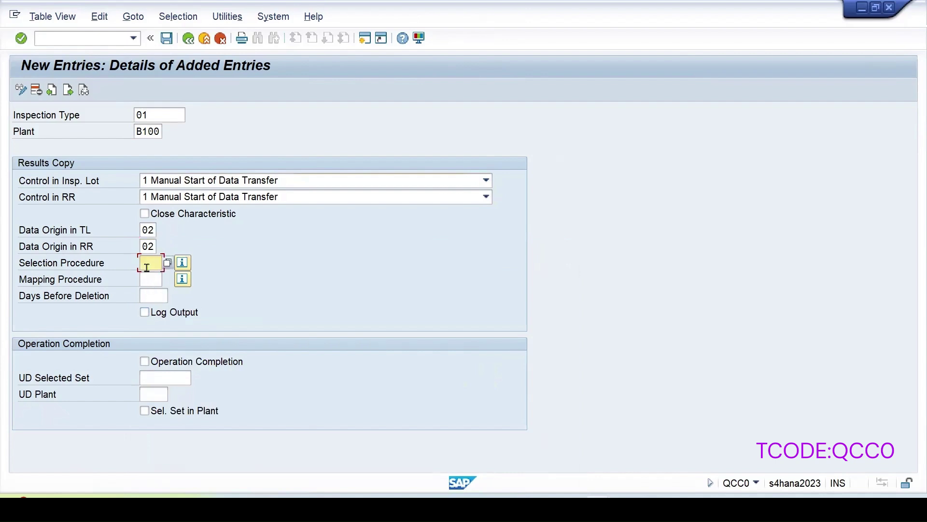
click(167, 264)
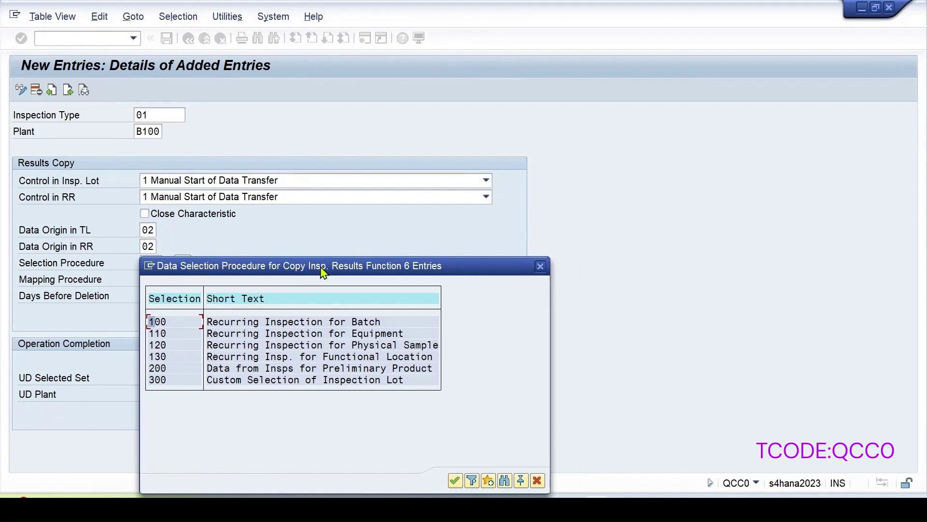
drag(324, 272, 438, 186)
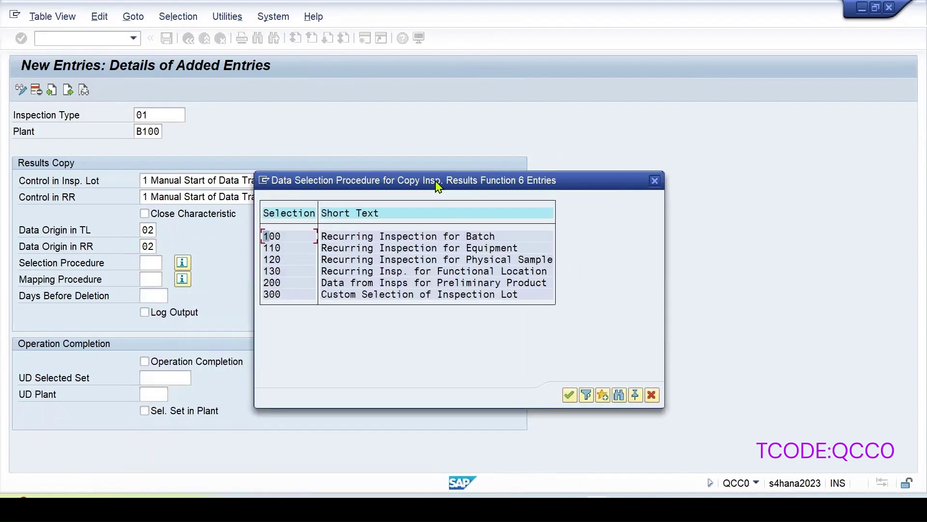
double_click(268, 296)
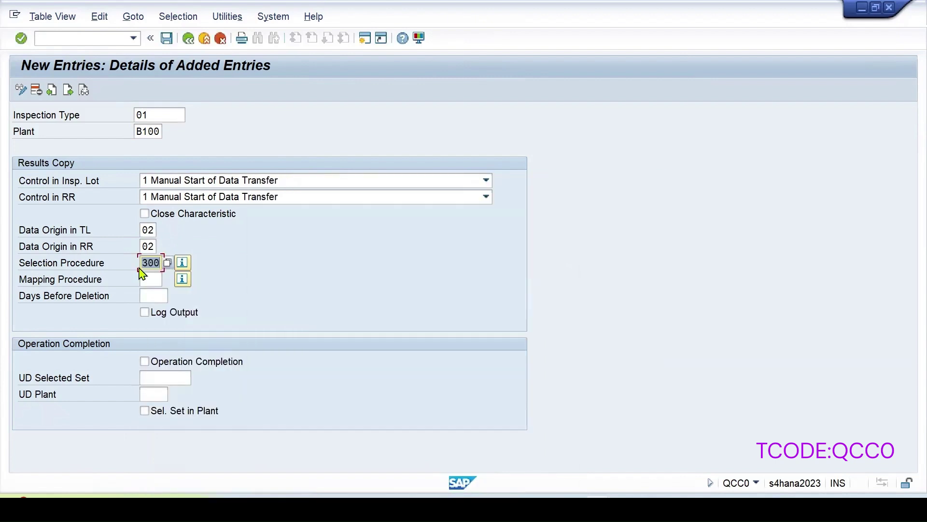
click(150, 280)
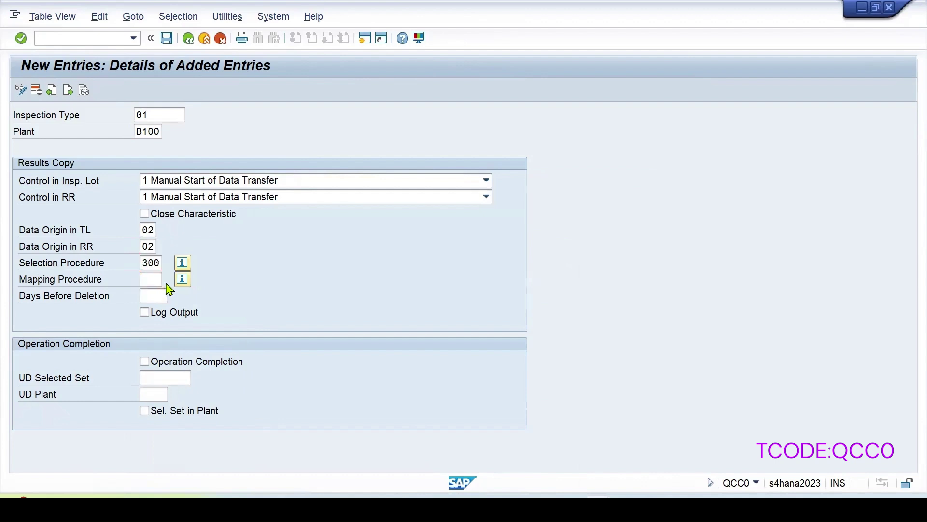
key(F4)
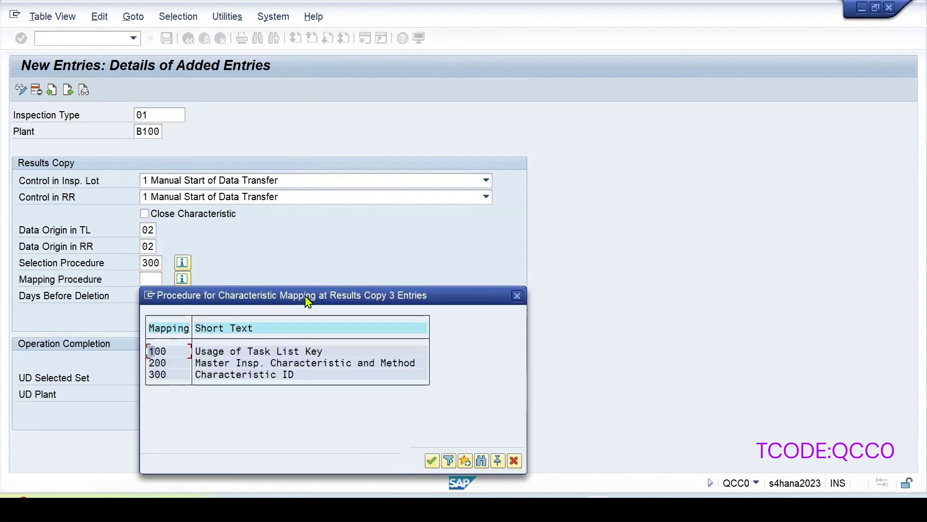
drag(308, 299, 420, 220)
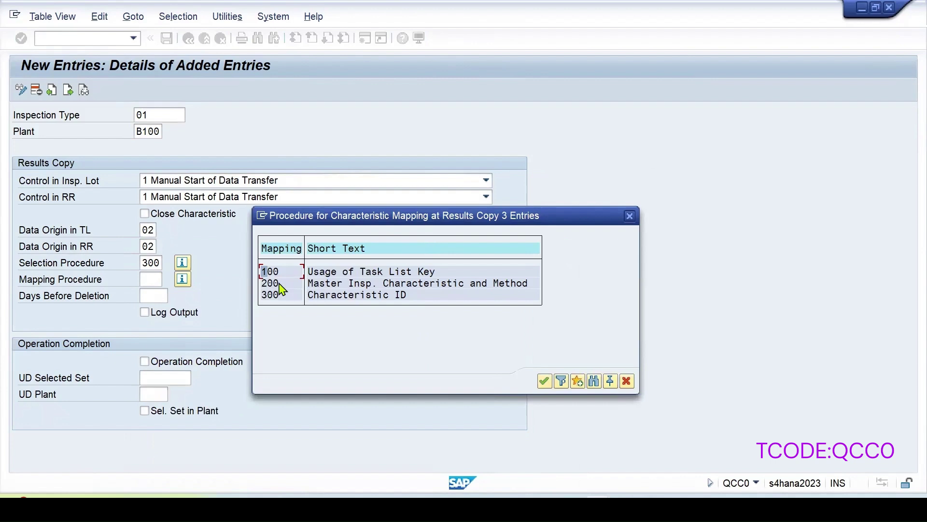
double_click(338, 285)
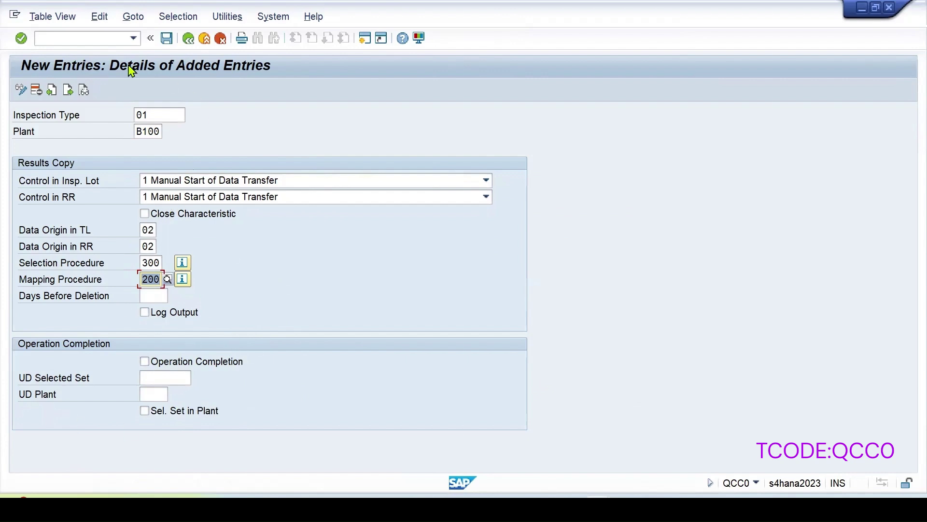
Save the results-copy entry under a customizing request and start the /nqp02 command
click(167, 39)
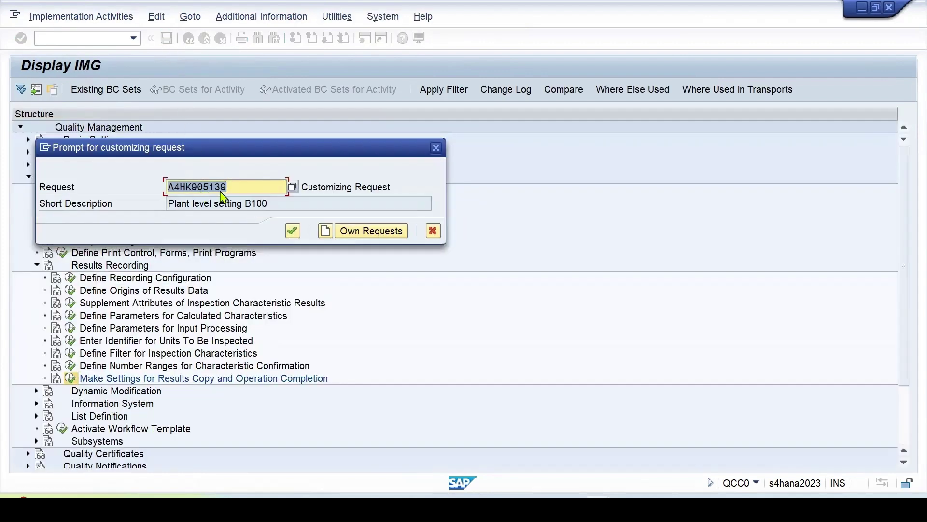
click(292, 231)
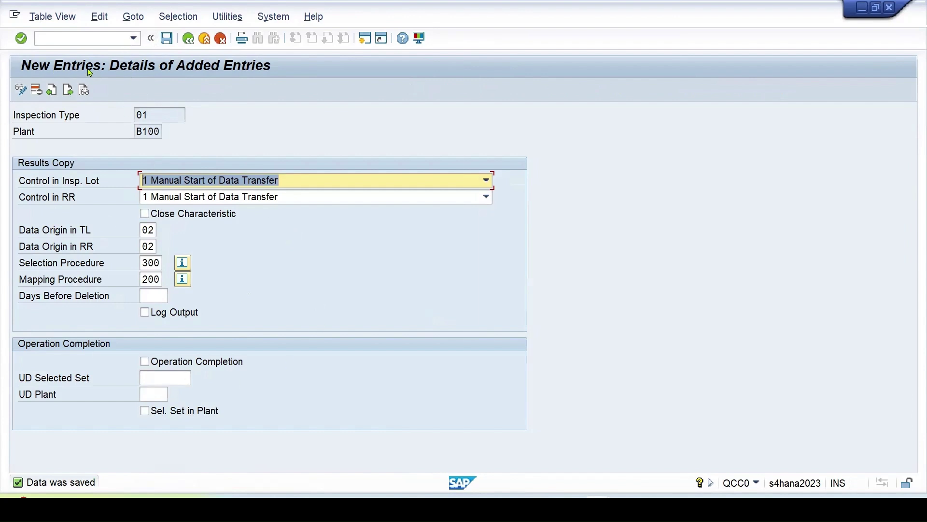
click(66, 38)
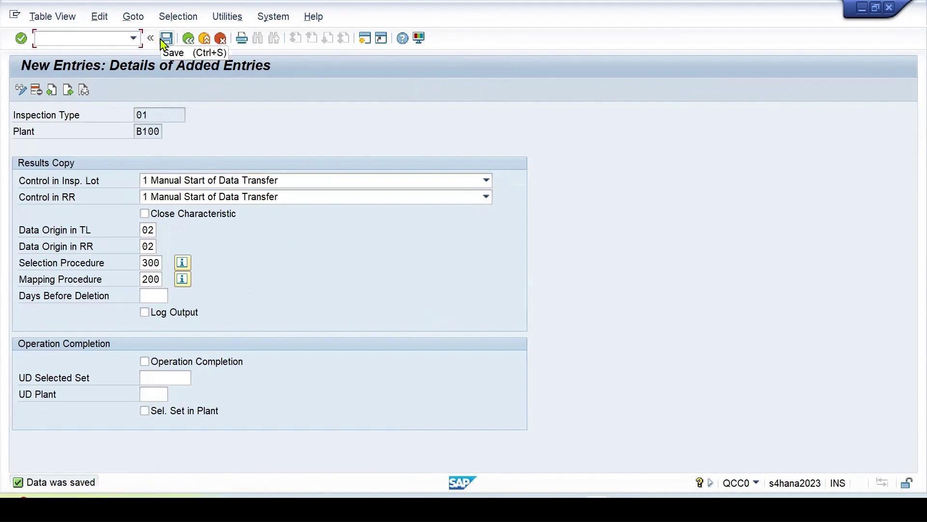
text(/nqp02)
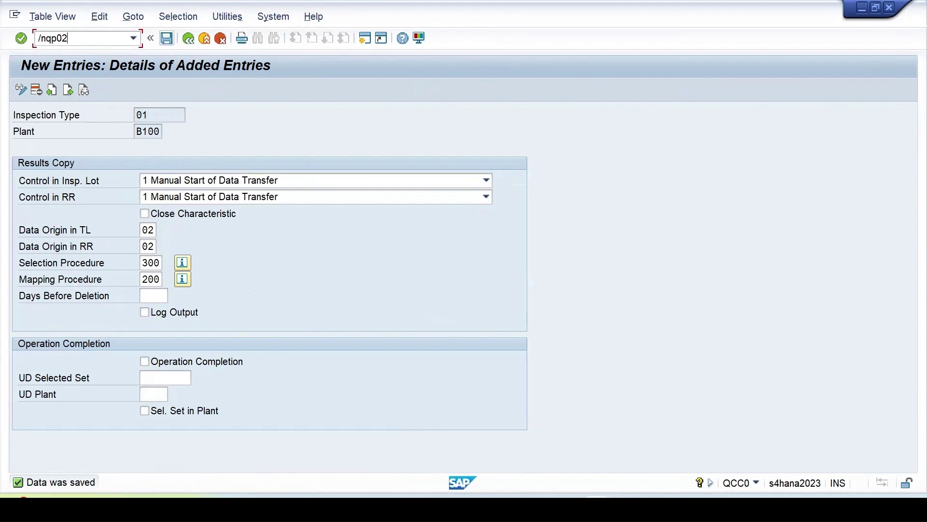
In QP02, review the six task lists for material 51092 at plant B100, then go back
key(Return)
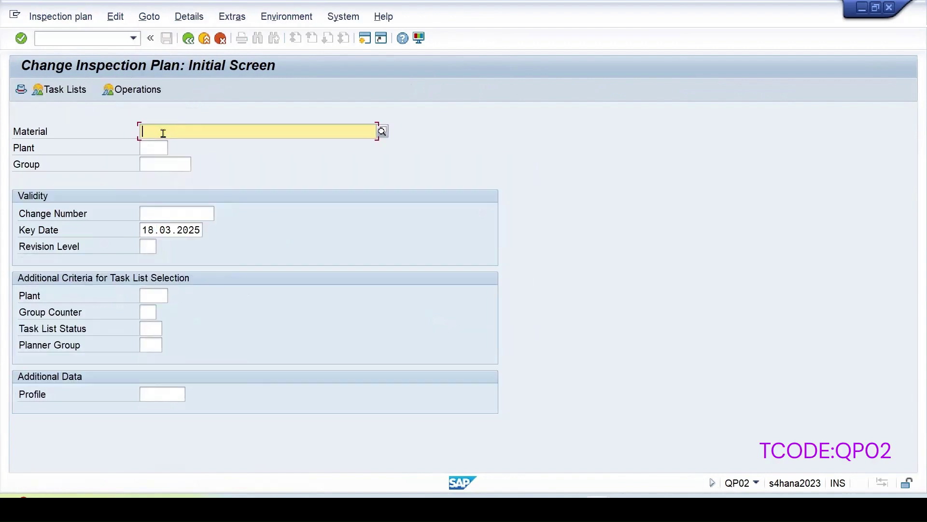
text(51)
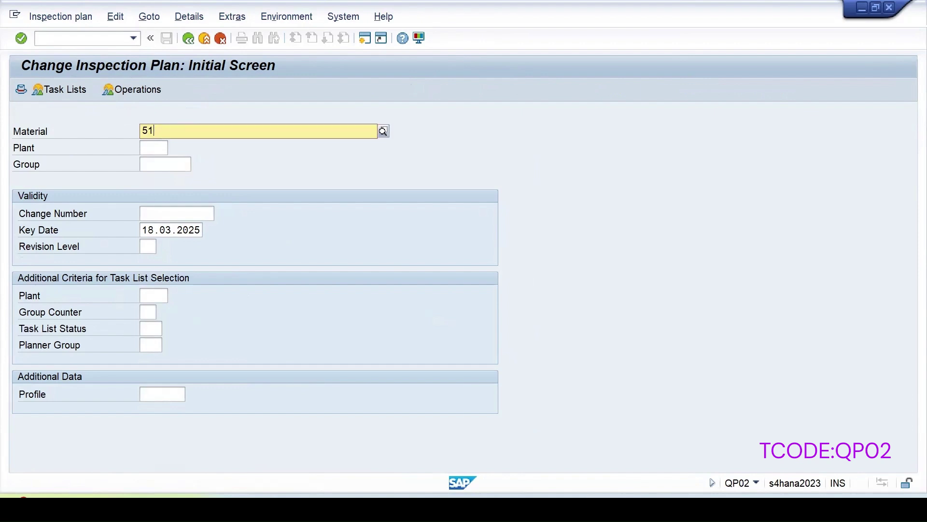
text(0)
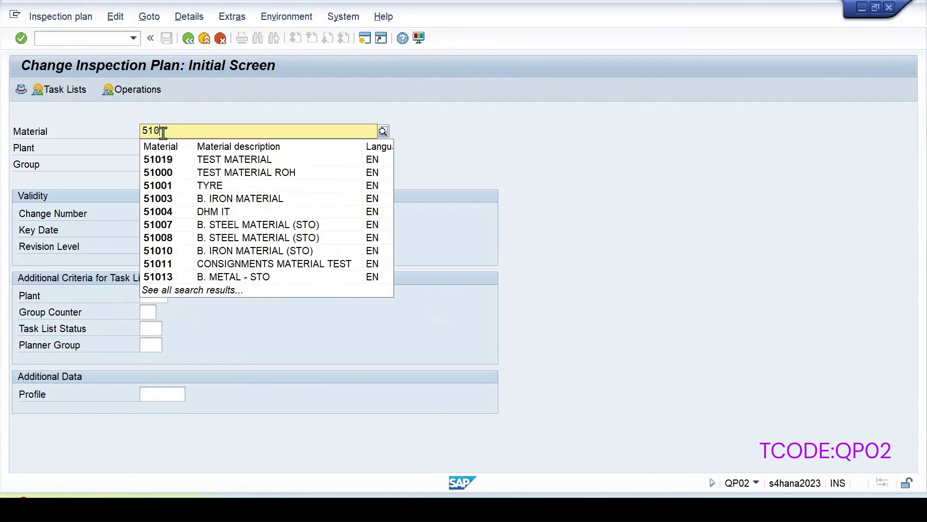
text(92)
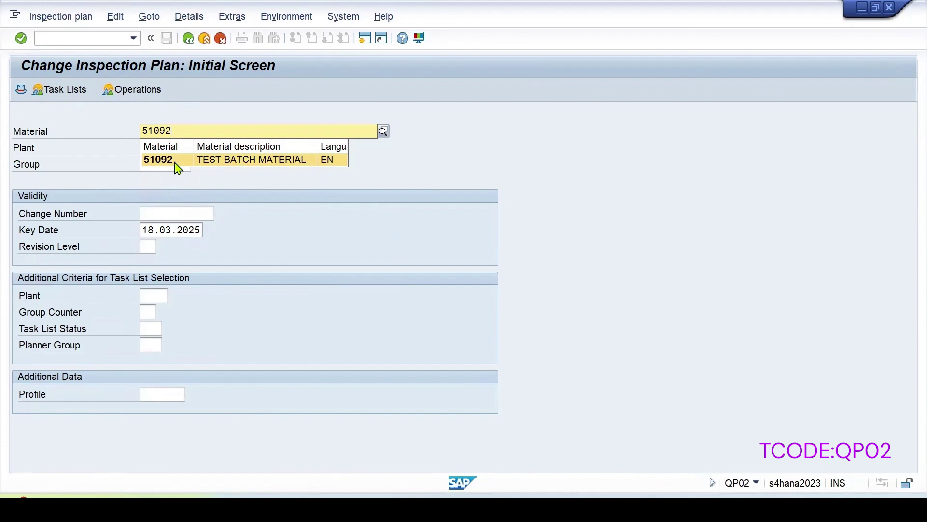
click(174, 162)
click(159, 153)
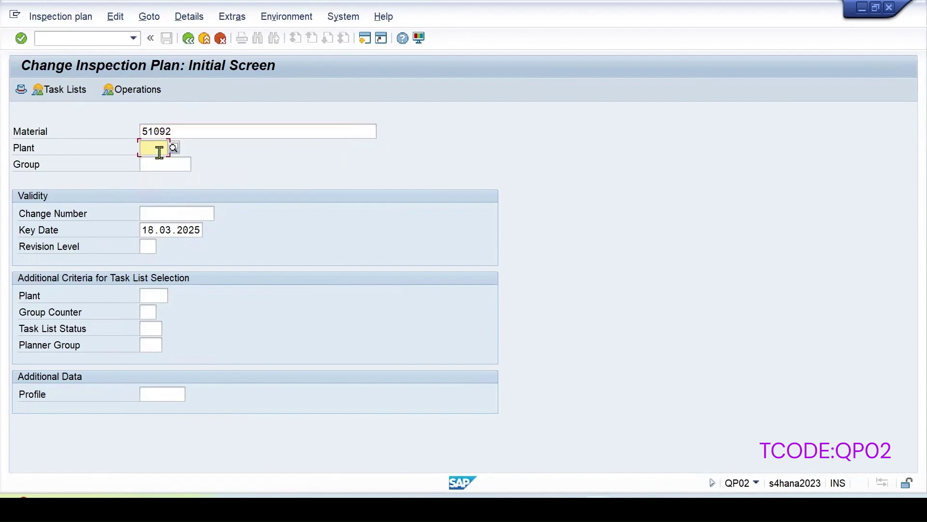
text(b100)
key(Return)
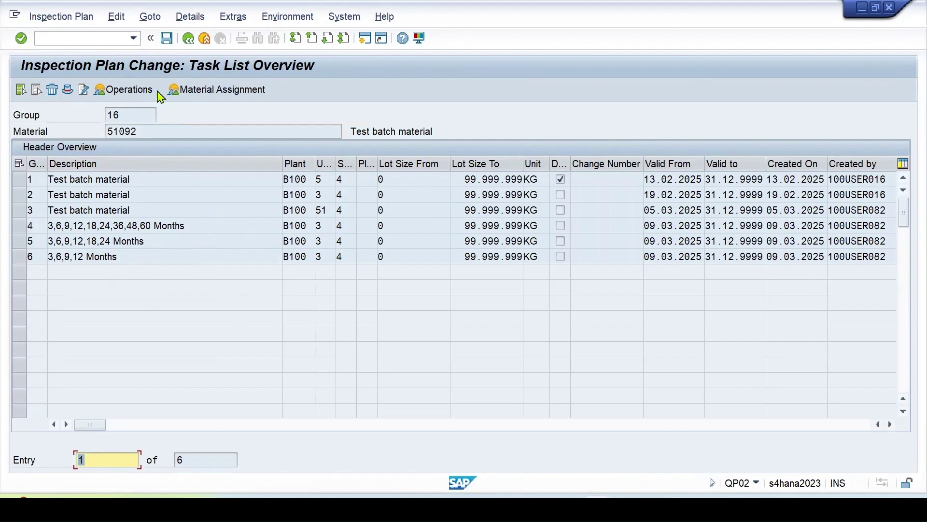
click(189, 43)
click(38, 20)
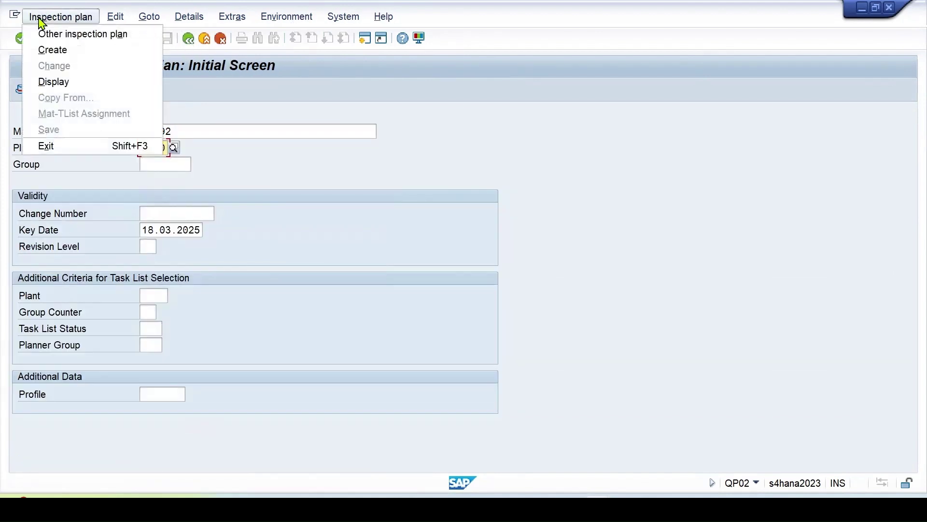
Start creating an inspection plan for material 51092 at plant B100
click(53, 50)
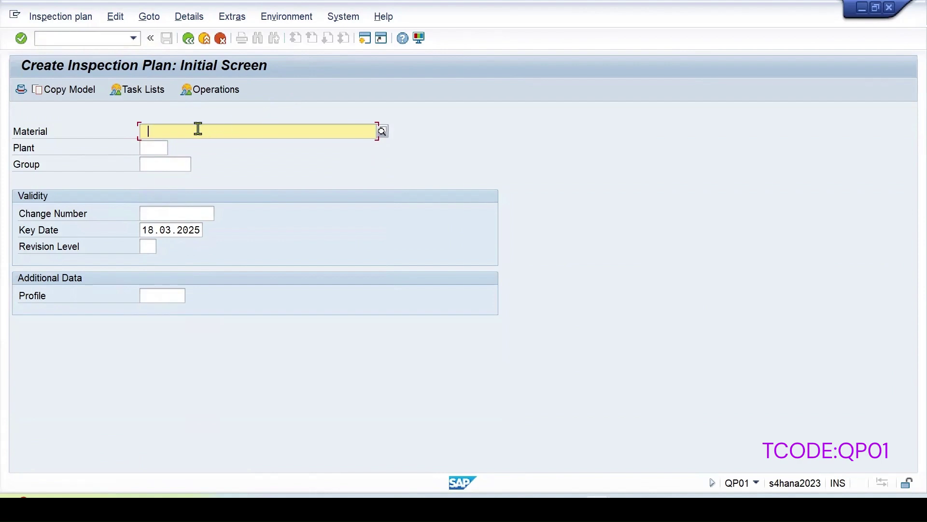
click(197, 130)
click(166, 146)
click(155, 147)
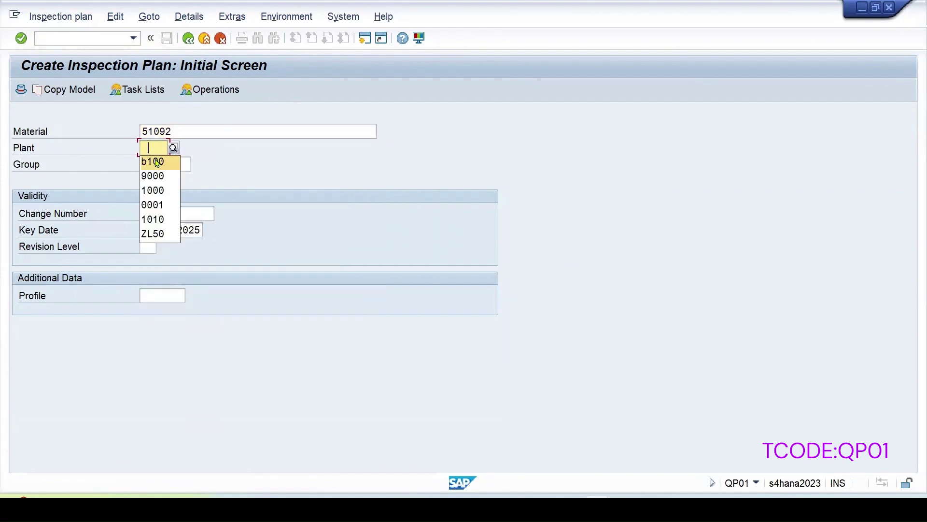
click(155, 159)
key(Return)
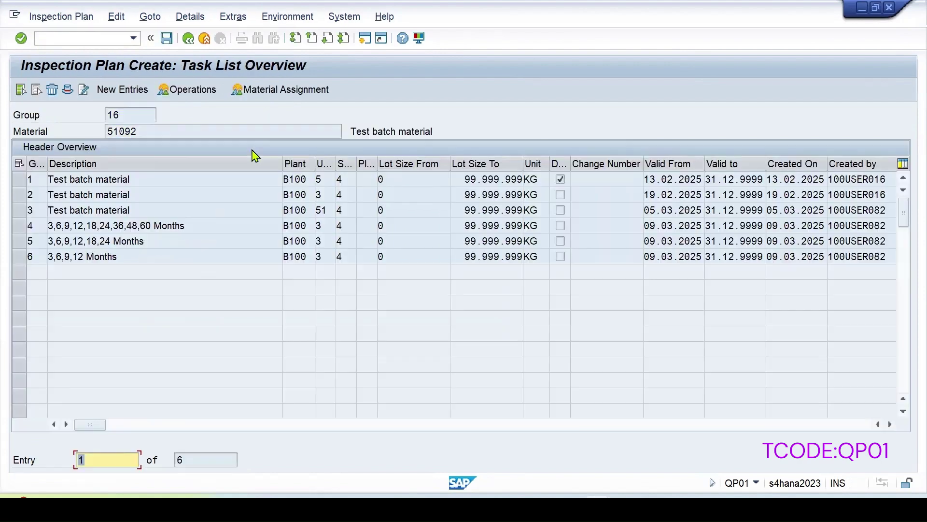
Add a new task list header with usage 5 and status 4
click(122, 93)
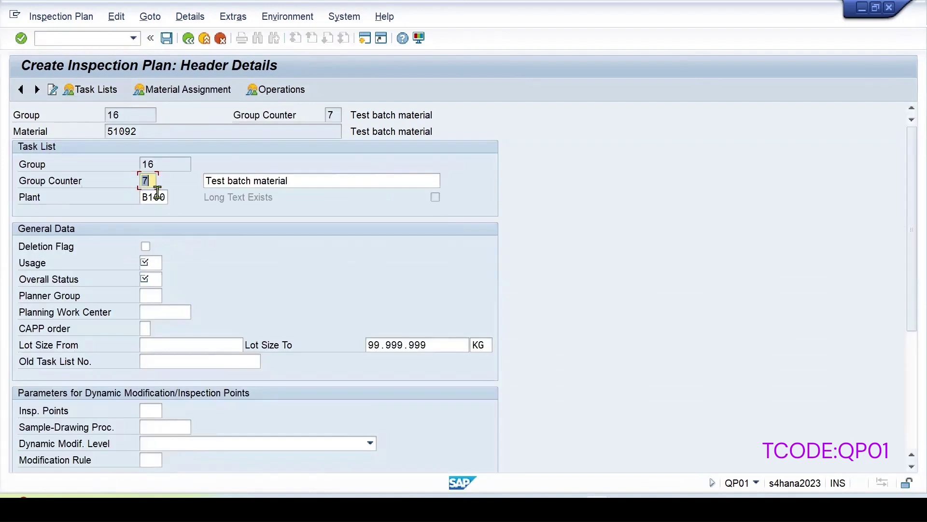
click(150, 262)
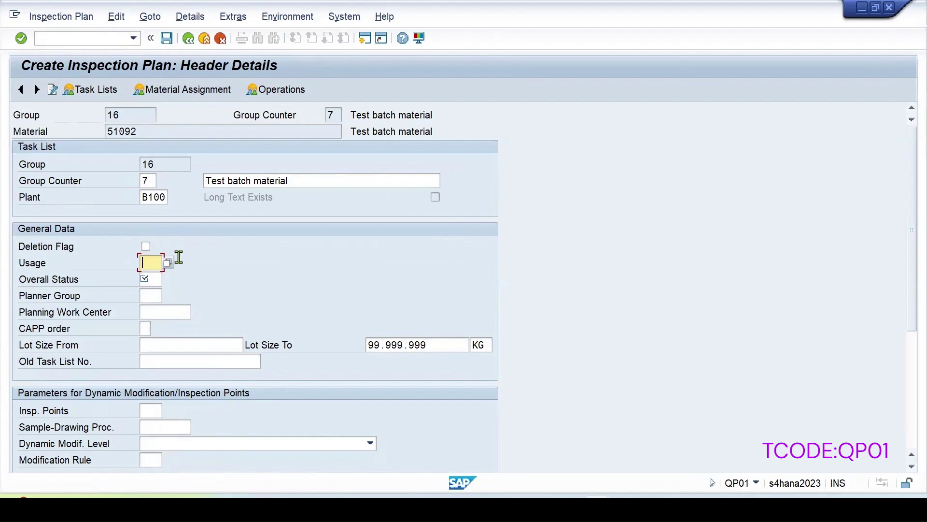
text(5)
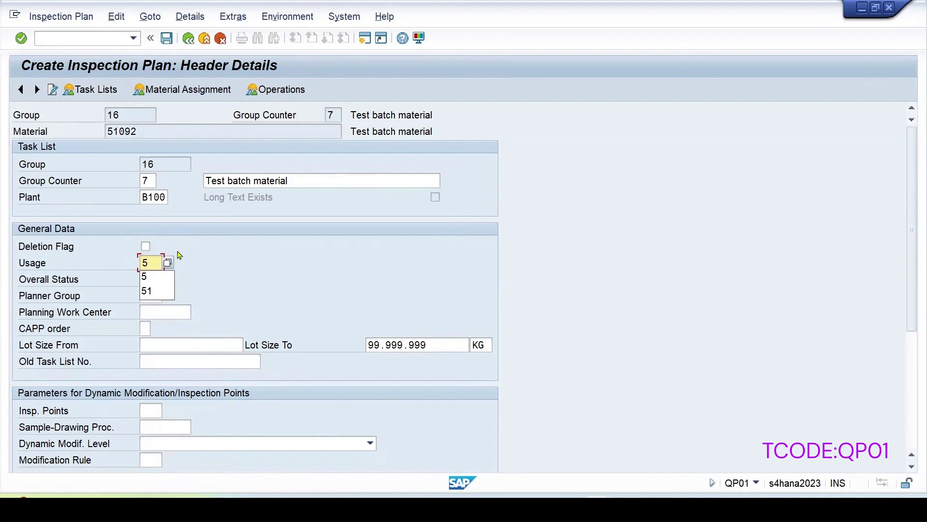
click(162, 277)
click(154, 279)
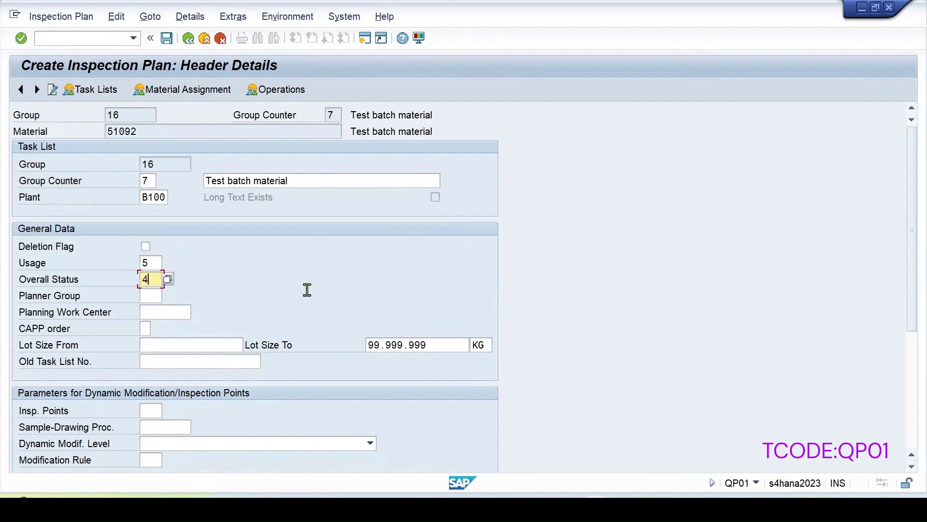
key(Return)
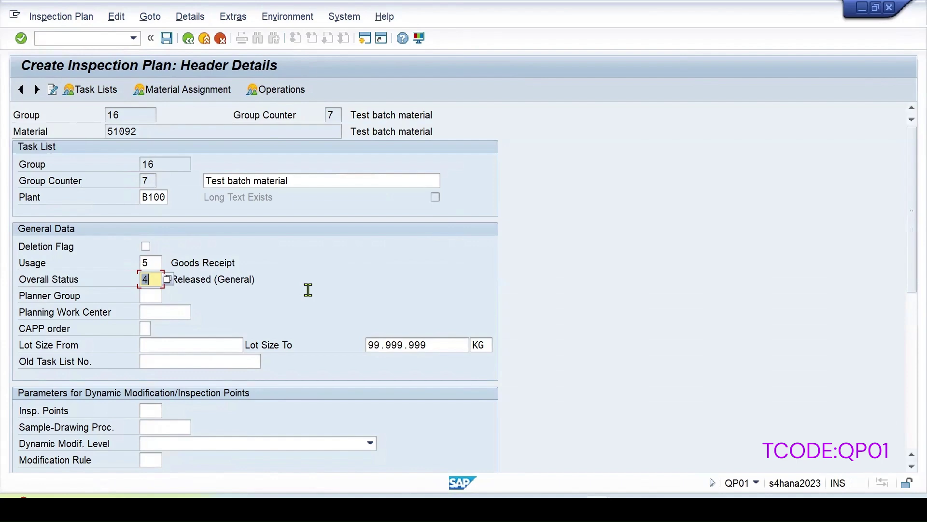
Add operation 0010 'Inspection1' with control key QM01 and select it
click(269, 89)
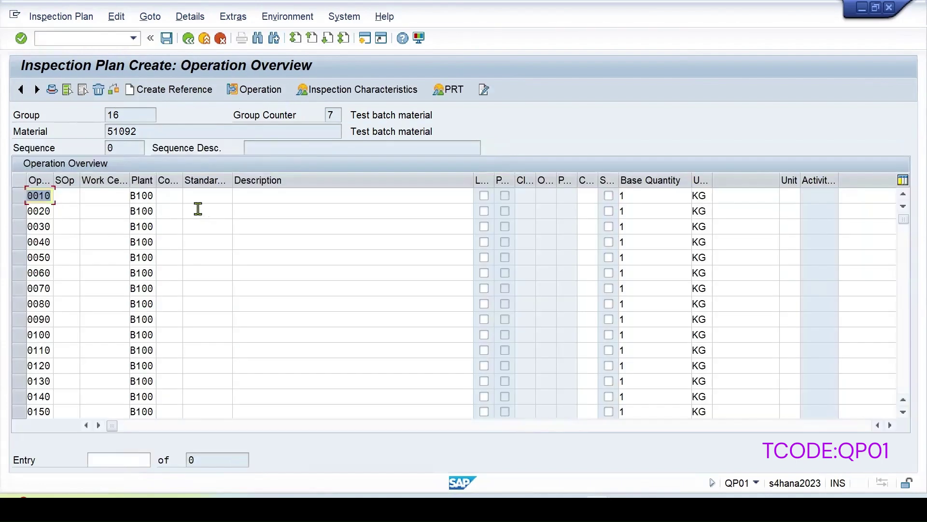
click(166, 196)
click(183, 212)
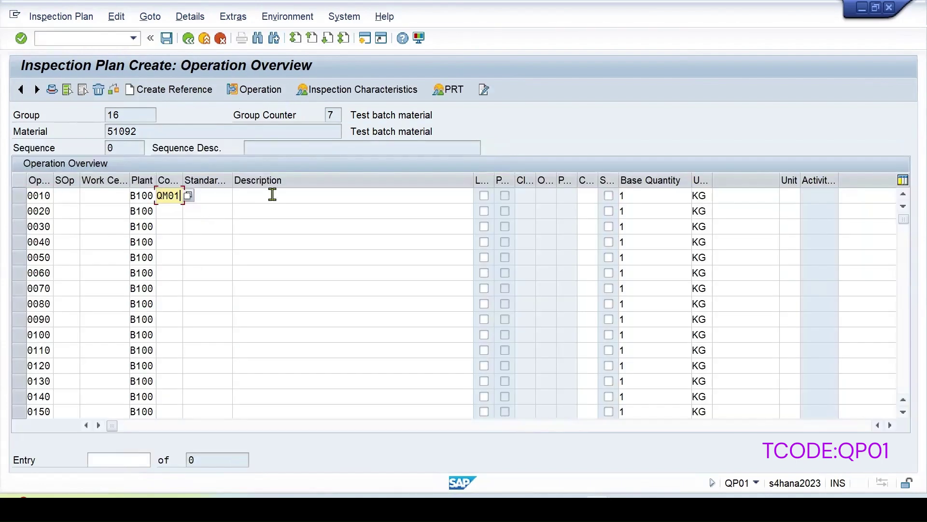
click(271, 194)
click(267, 213)
click(19, 195)
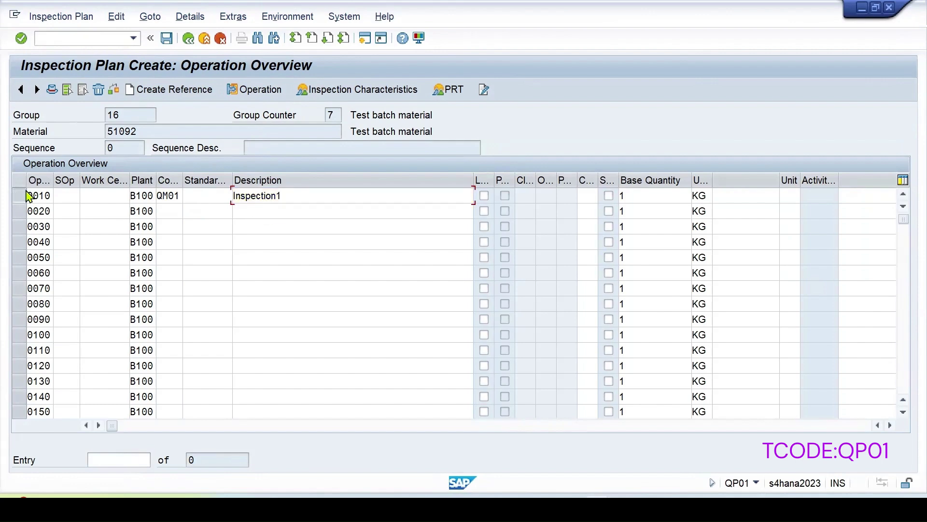
click(358, 90)
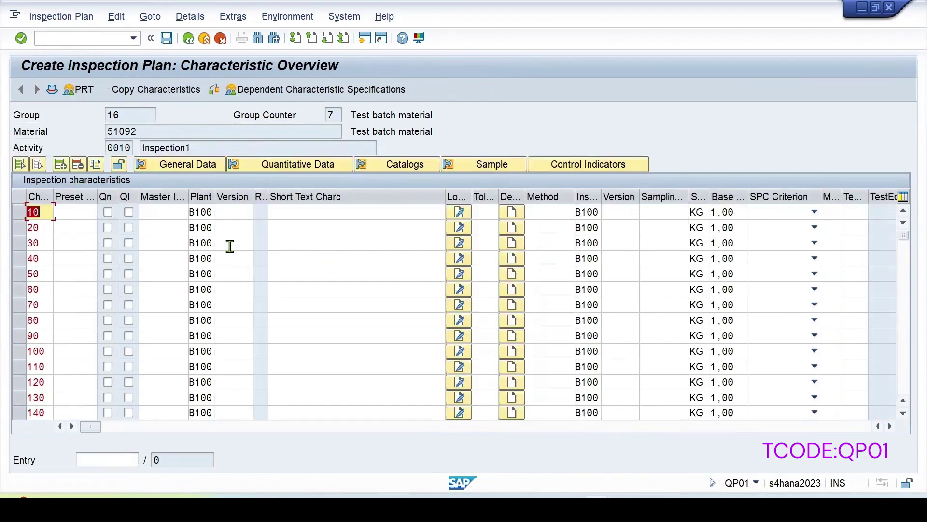
Assign master inspection characteristic COLORT from plant B100 to characteristic 10
click(193, 213)
key(F4)
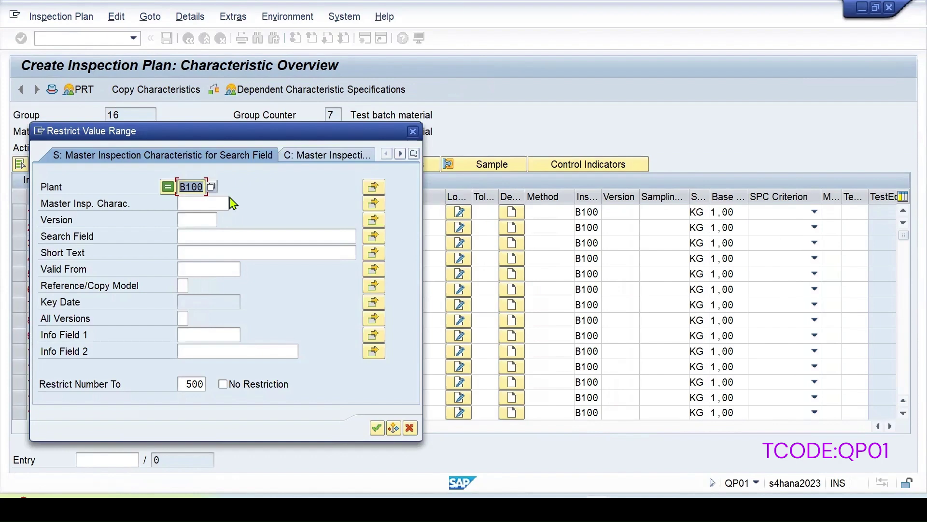
key(Return)
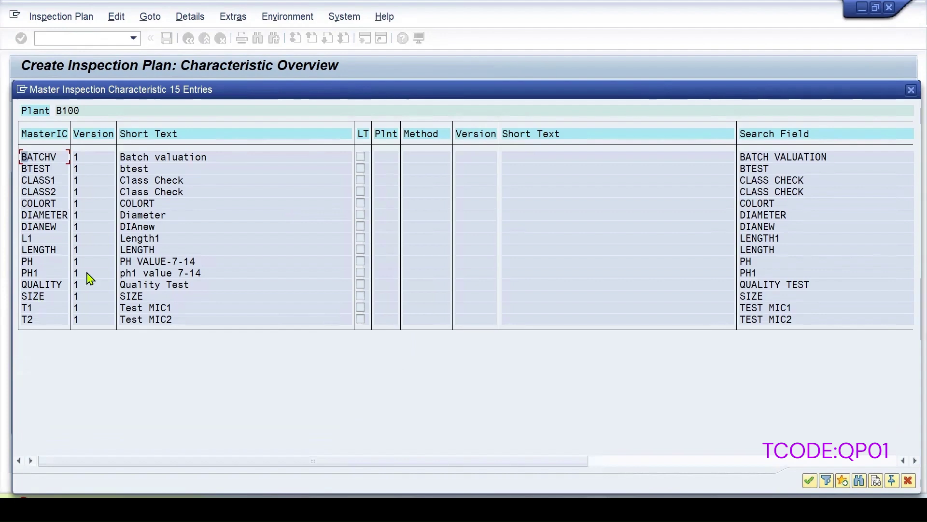
double_click(38, 203)
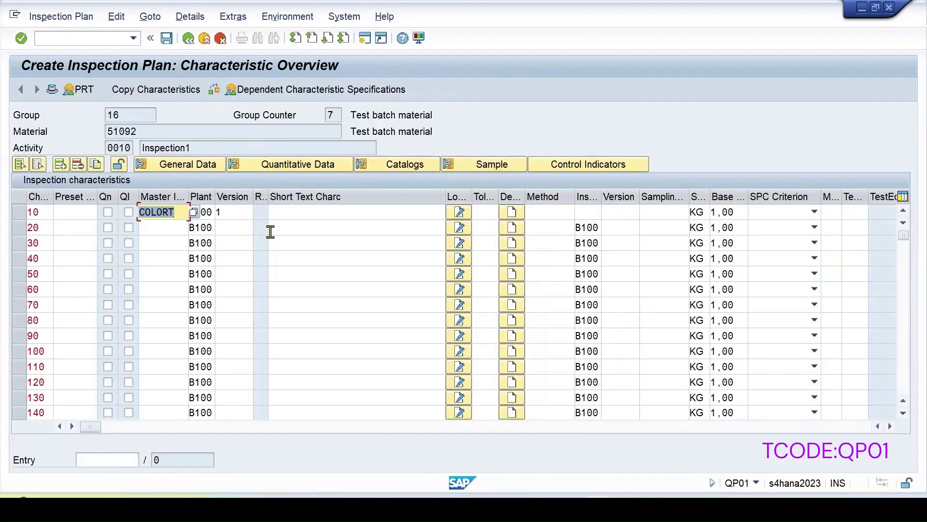
key(Return)
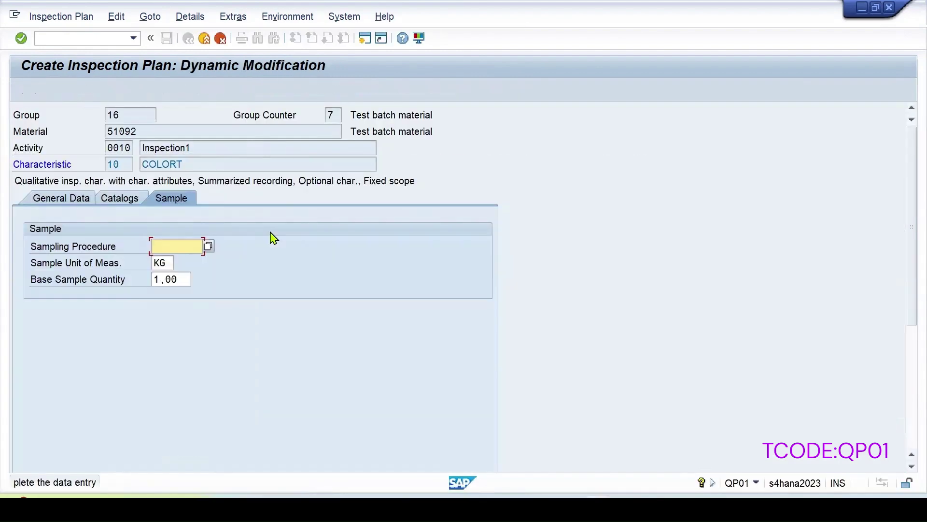
Give characteristic 10 sampling procedure FIX-02 and select its row
click(209, 247)
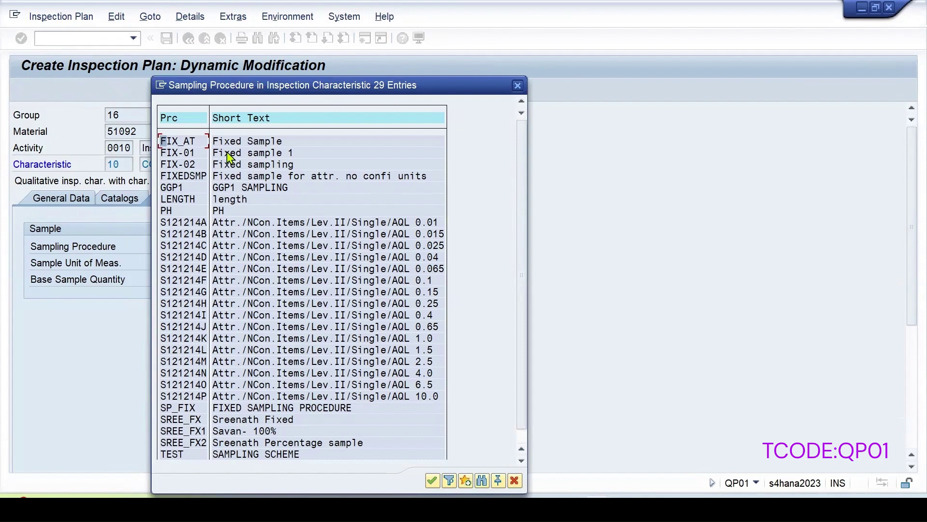
double_click(237, 166)
key(Return)
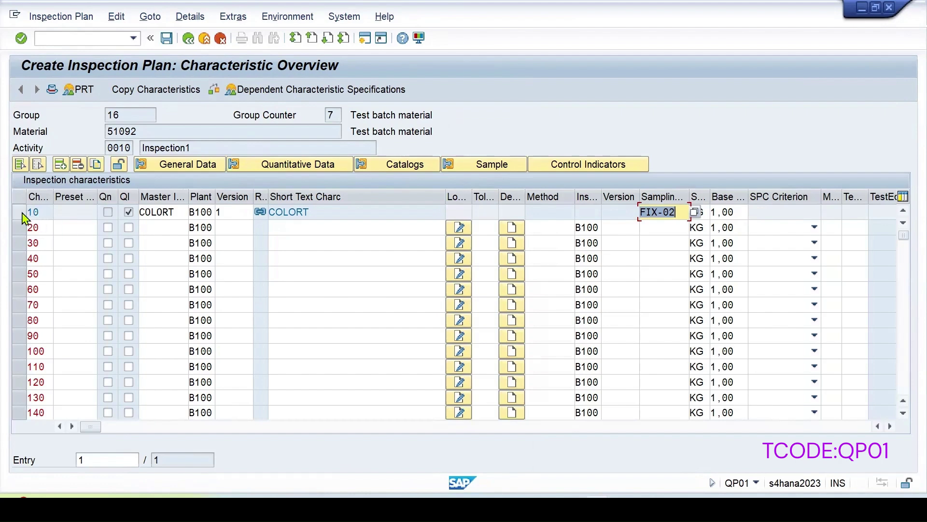
click(19, 212)
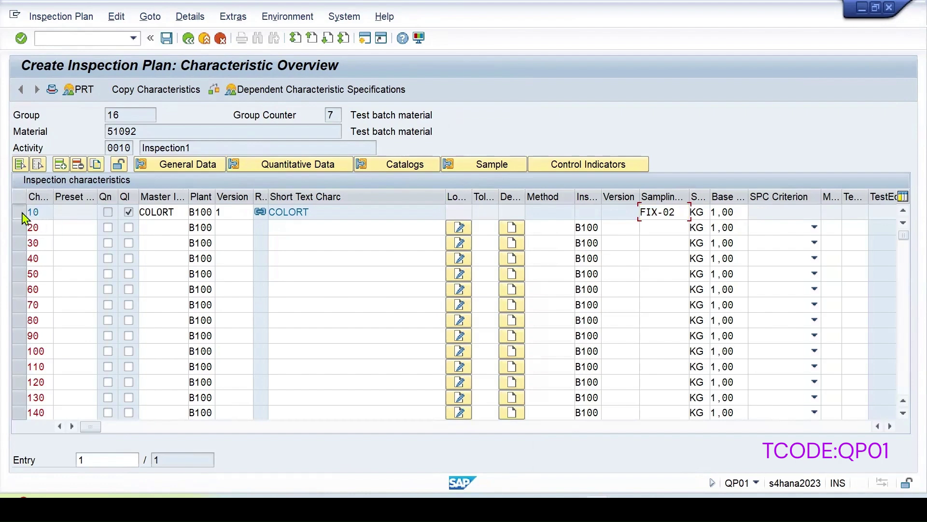
Review characteristic 10's control indicators and cancel its reference to master characteristic COLORT
click(576, 170)
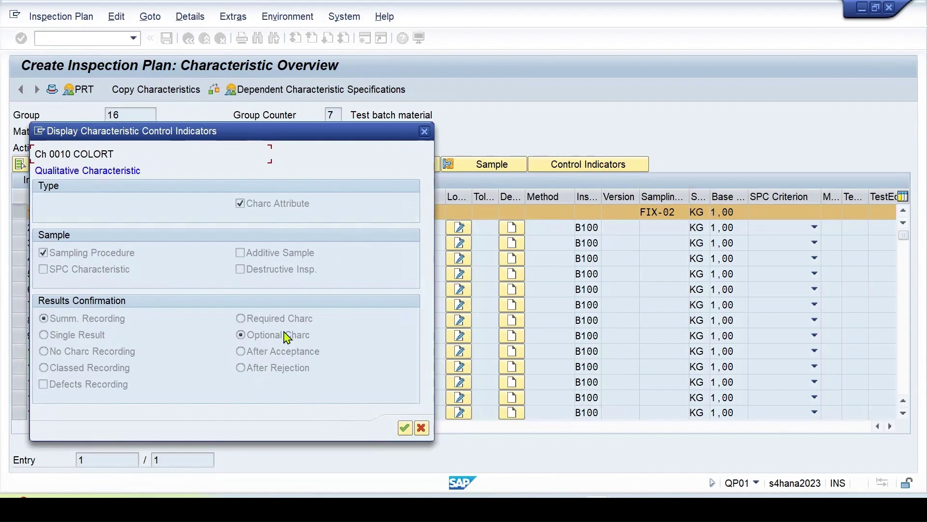
click(405, 429)
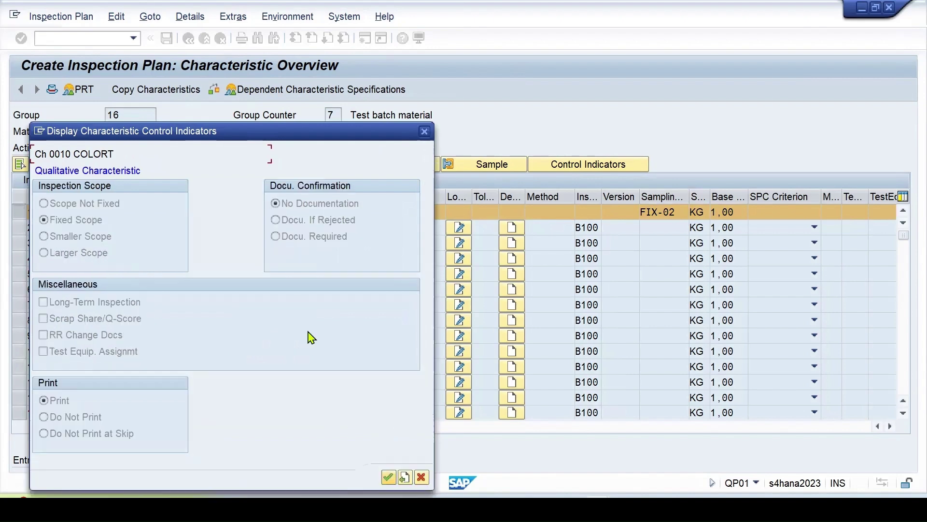
click(388, 477)
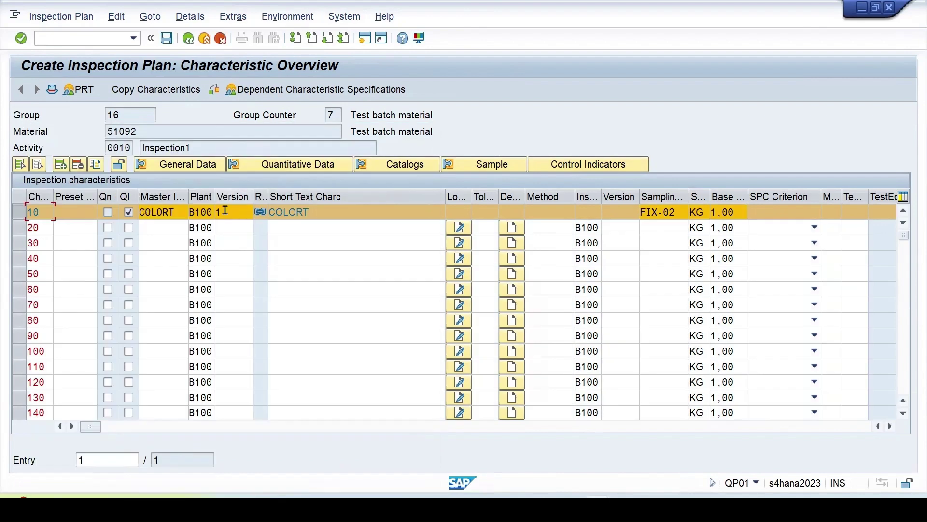
click(119, 165)
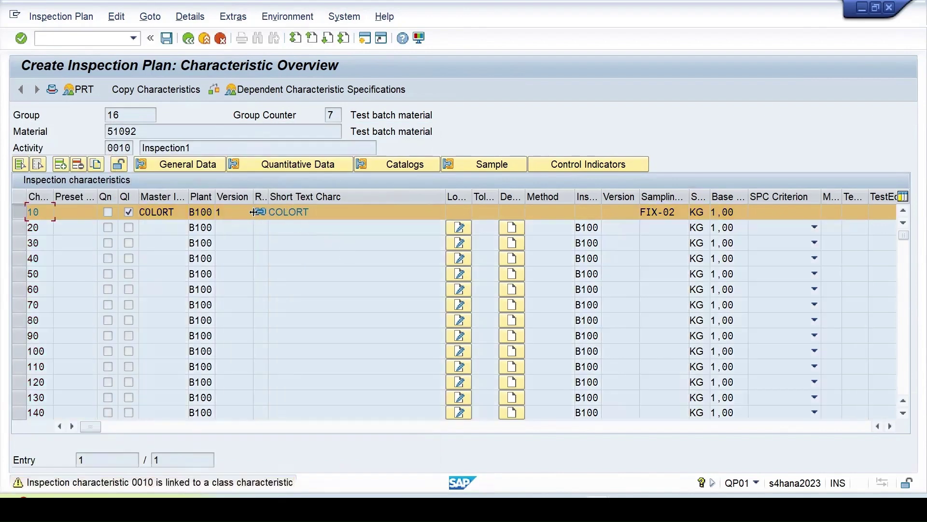
key(Return)
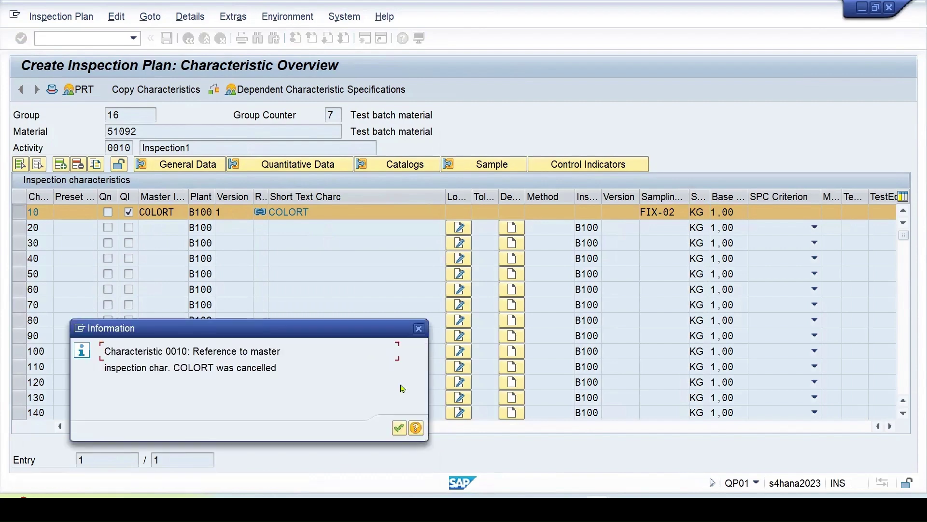
click(399, 428)
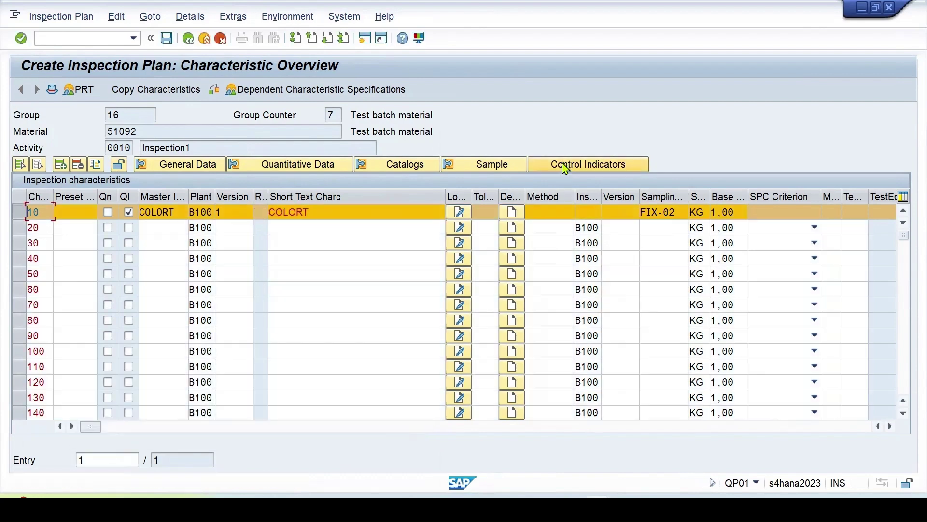
Mark characteristic 10 as Required Charc in its control indicators
click(565, 164)
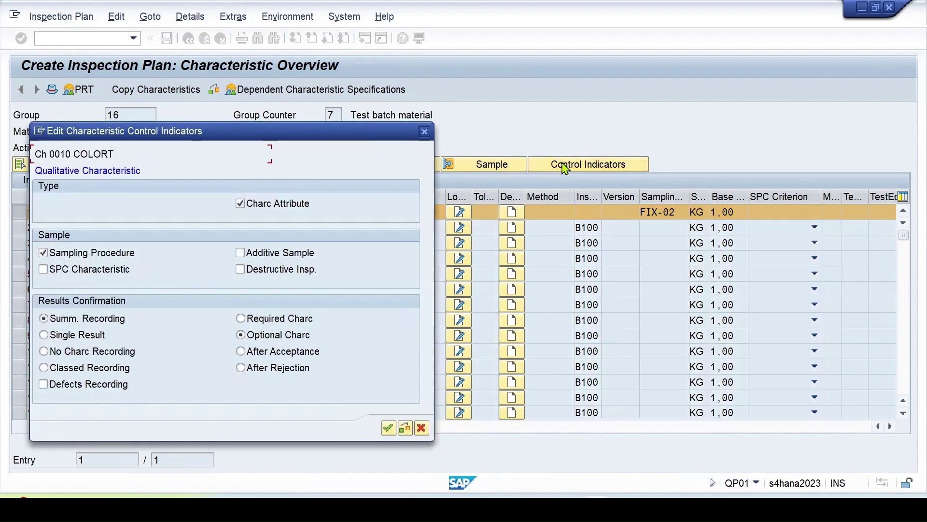
click(244, 321)
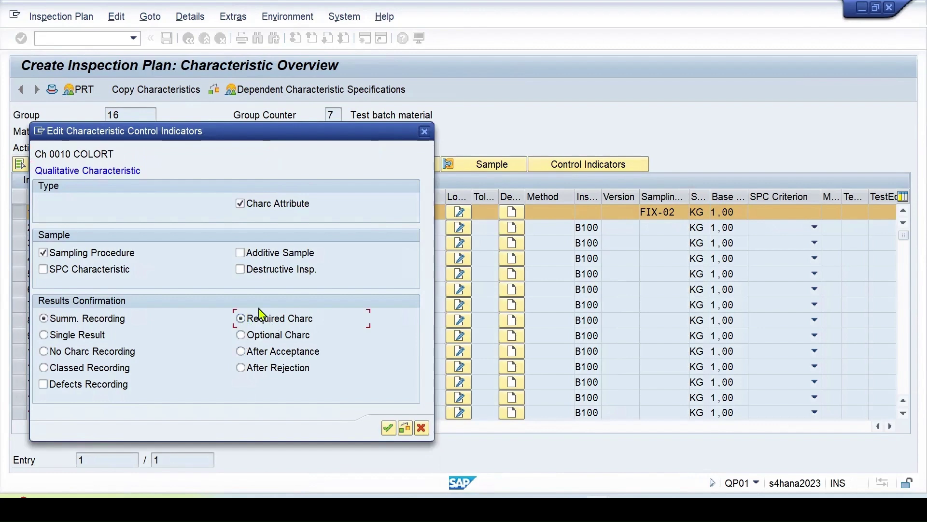
click(388, 428)
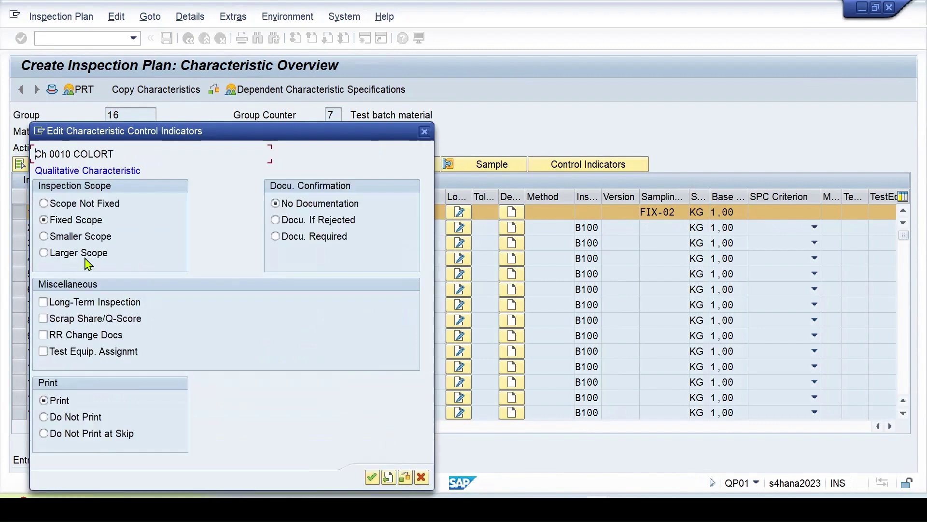
click(369, 478)
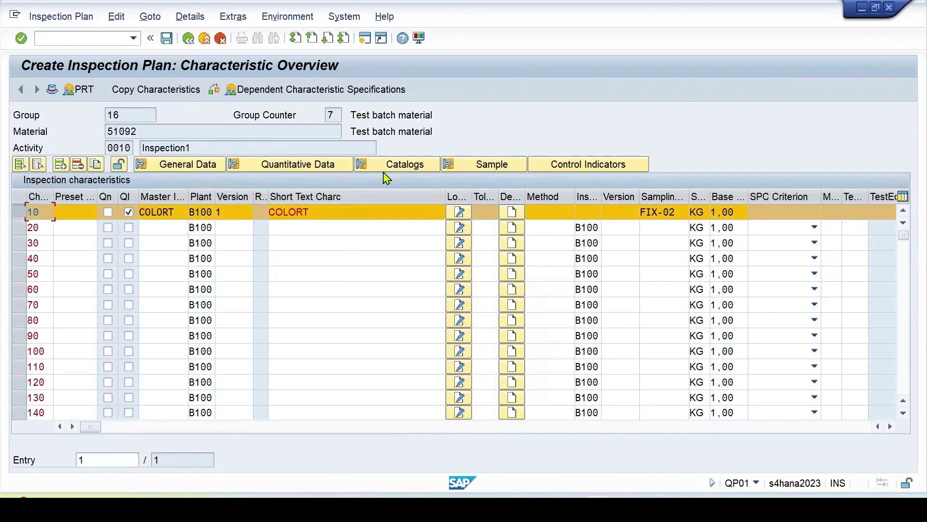
click(393, 166)
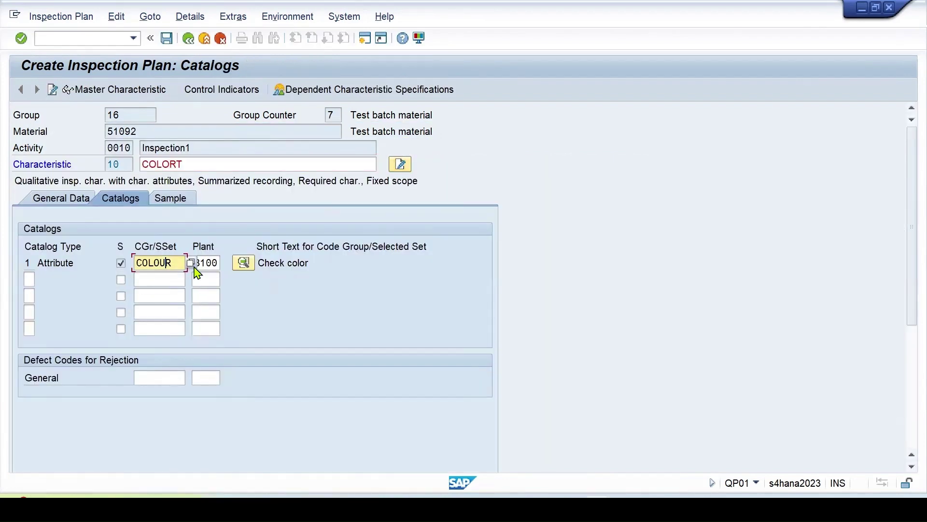
click(243, 263)
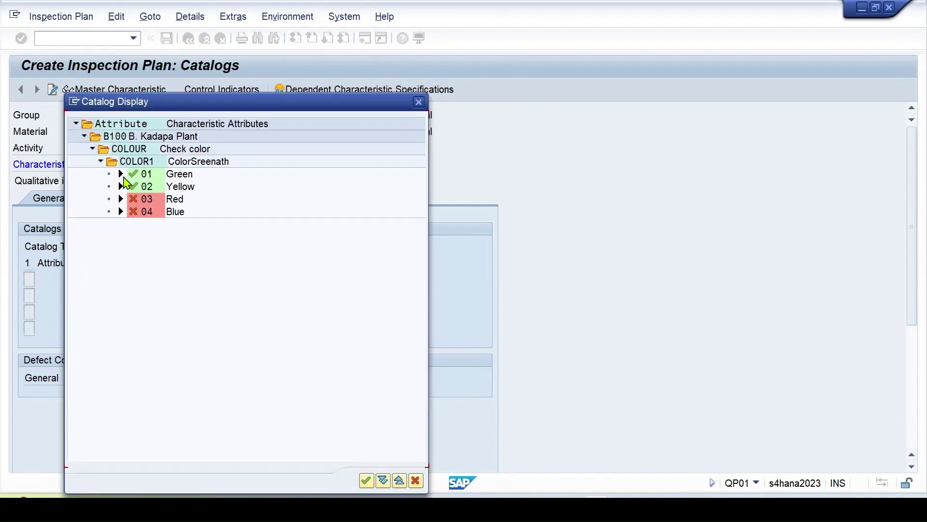
click(366, 480)
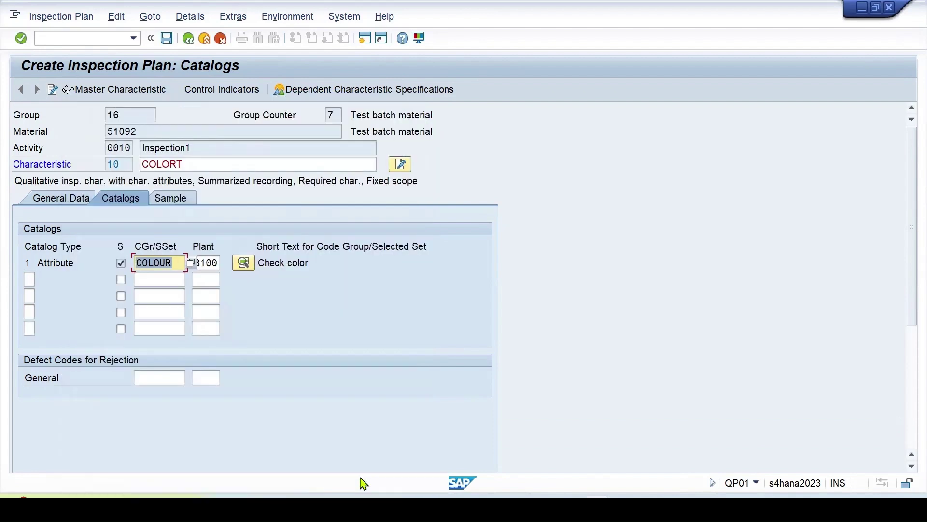
click(188, 38)
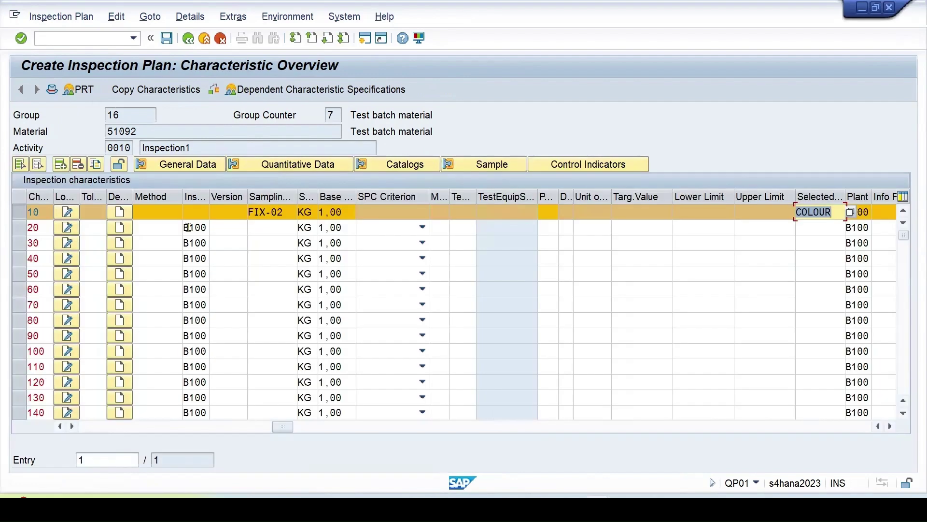
click(118, 226)
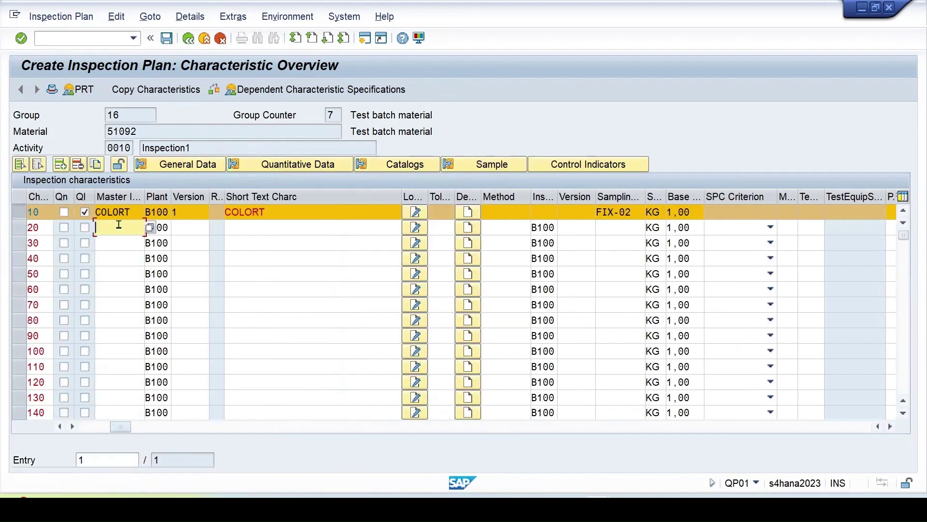
Assign master inspection characteristic SIZE to characteristic row 20
click(149, 228)
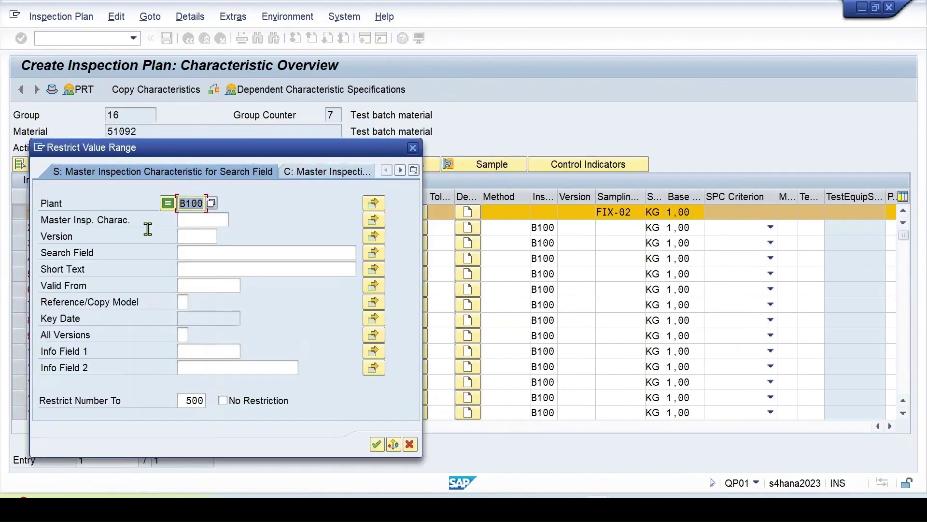
key(Return)
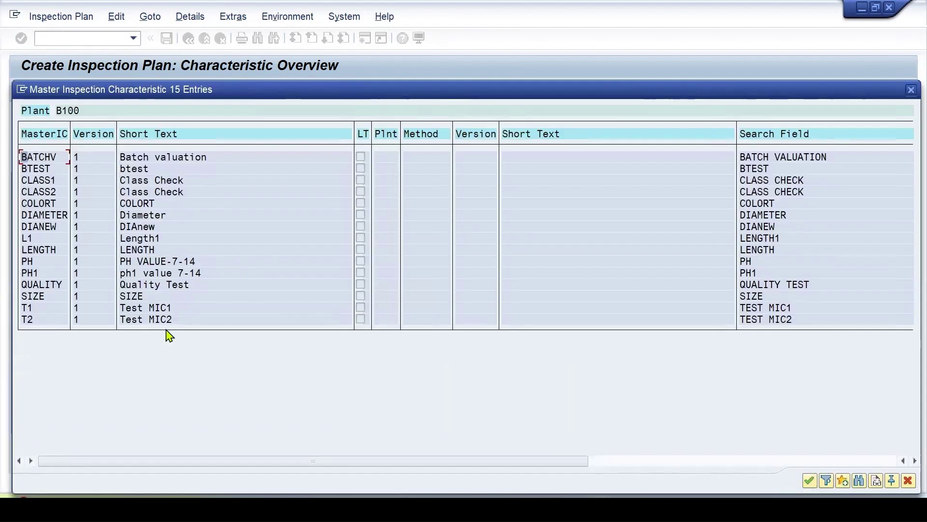
click(56, 298)
double_click(58, 299)
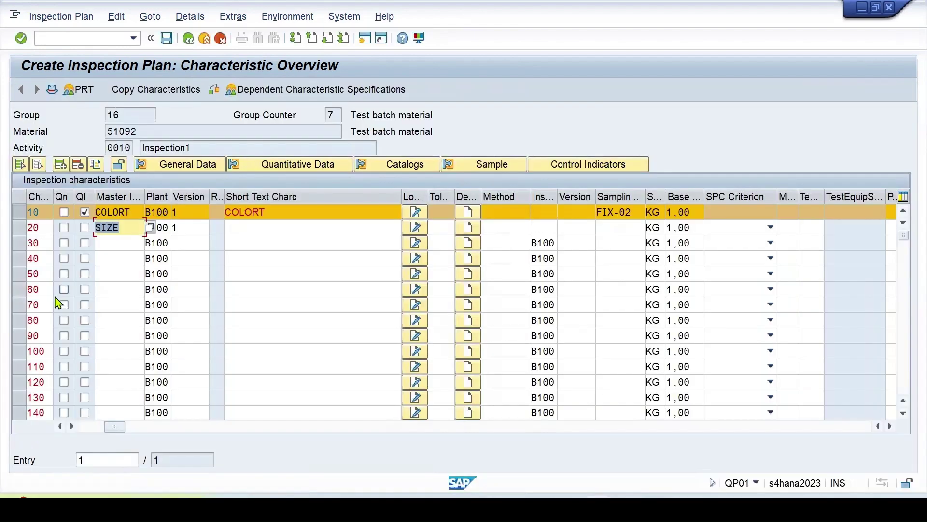
key(Return)
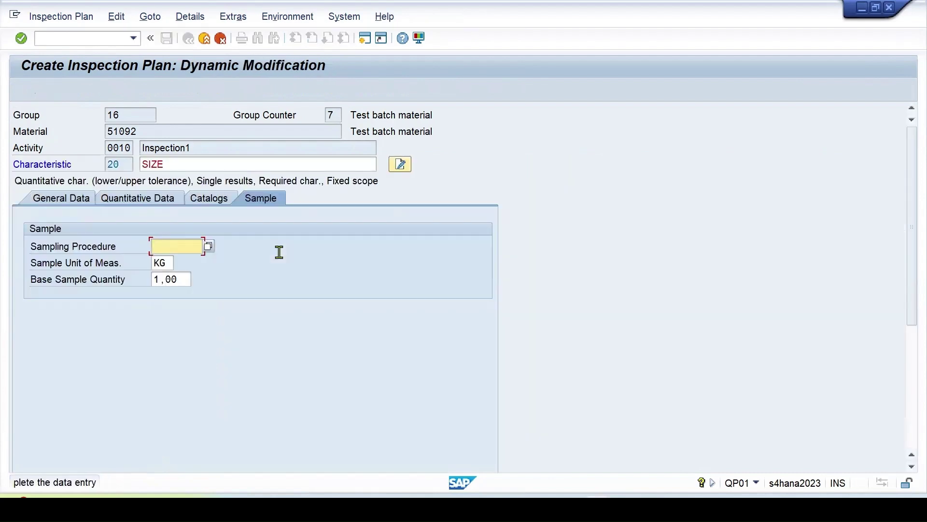
Give SIZE sampling procedure FIX-02, then open characteristic 10 COLORT's details
click(208, 247)
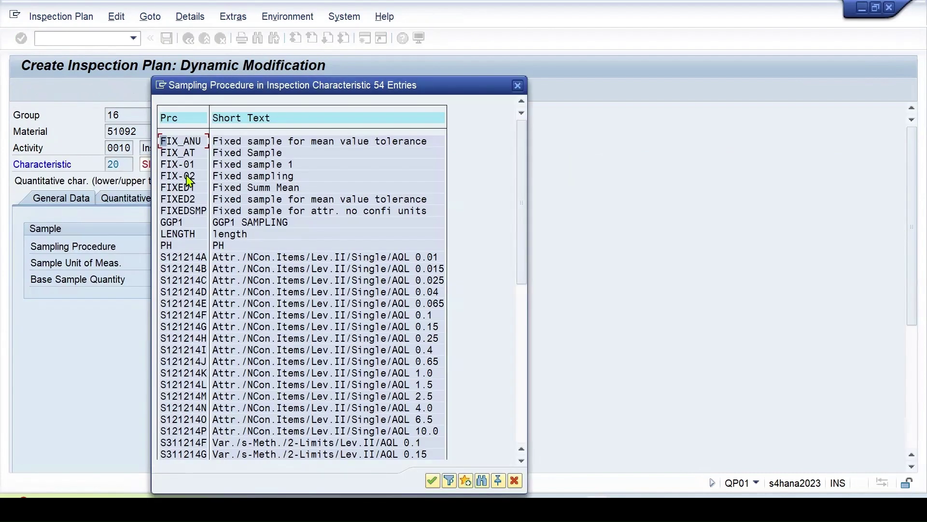
double_click(188, 175)
key(Return)
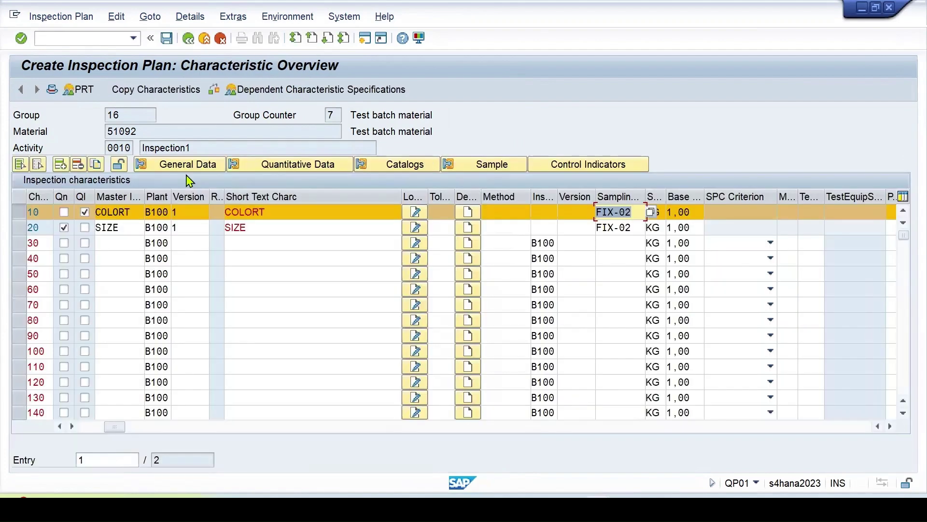
double_click(616, 214)
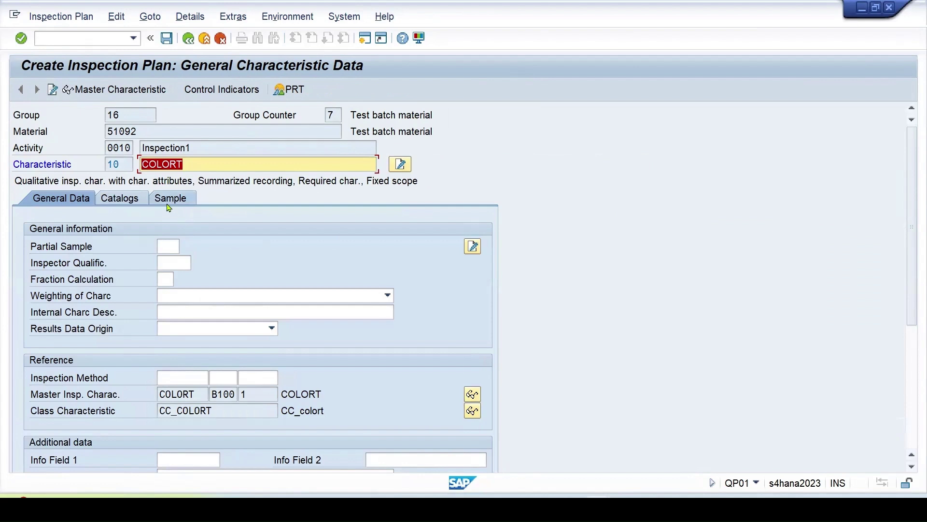
Confirm COLORT's sampling procedure FIX-02 is a fixed sample of size 2, then return to the plan
click(169, 200)
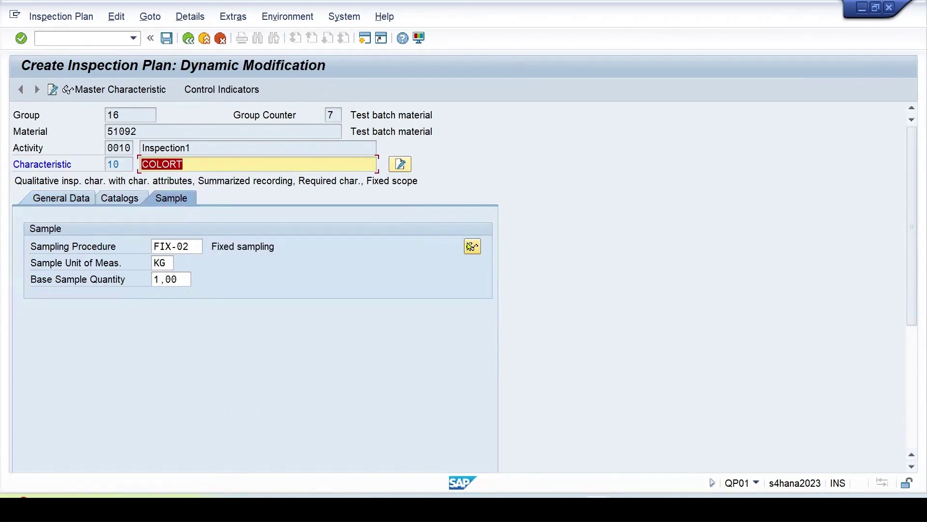
click(473, 247)
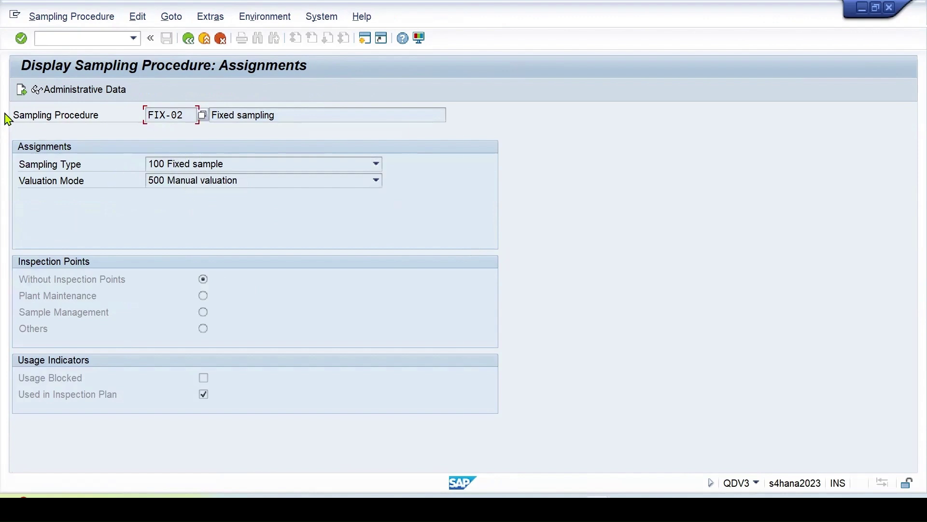
click(21, 90)
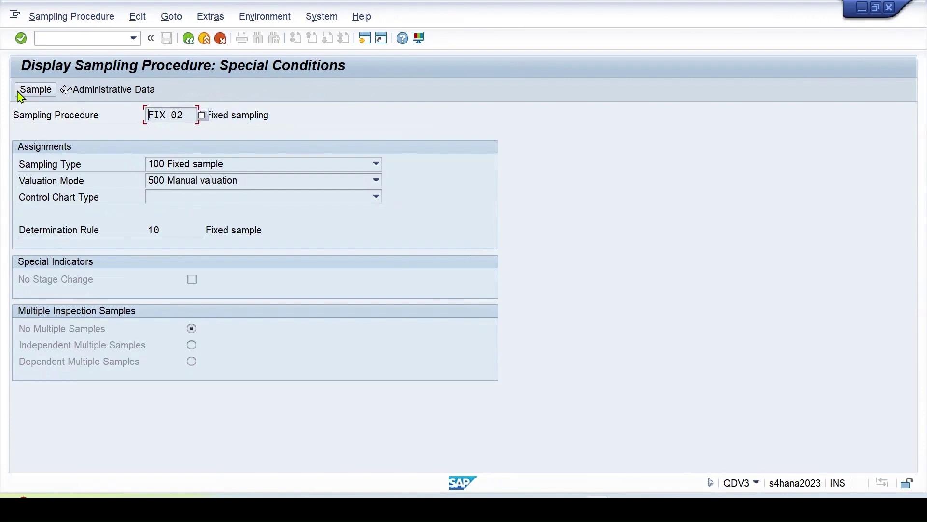
click(20, 93)
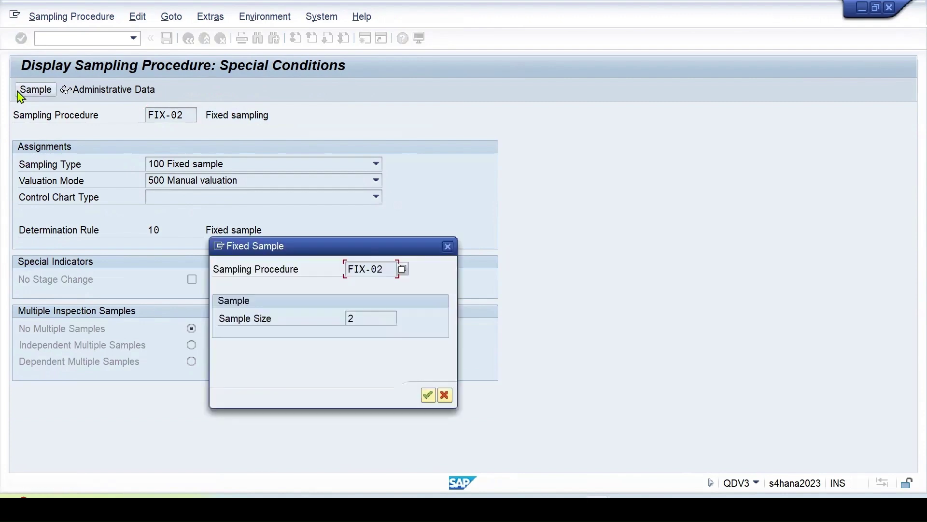
click(429, 396)
click(187, 38)
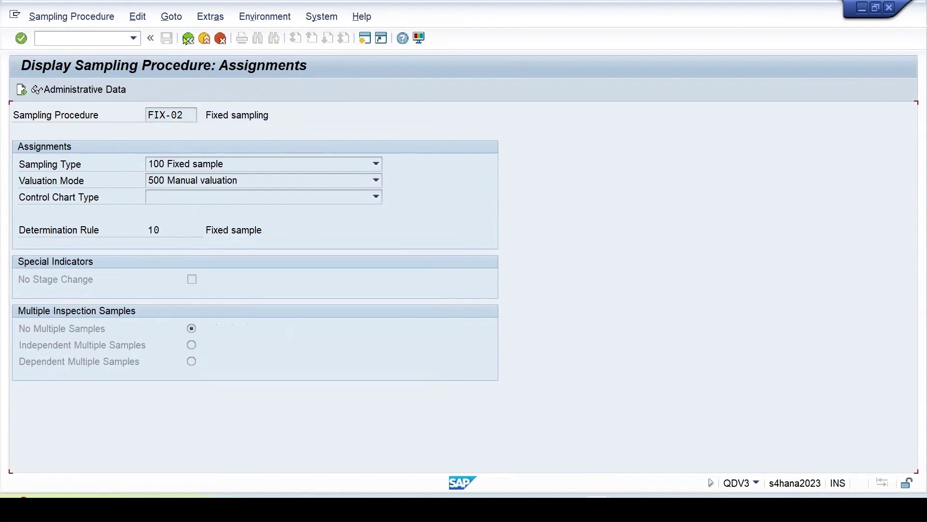
click(189, 38)
click(188, 39)
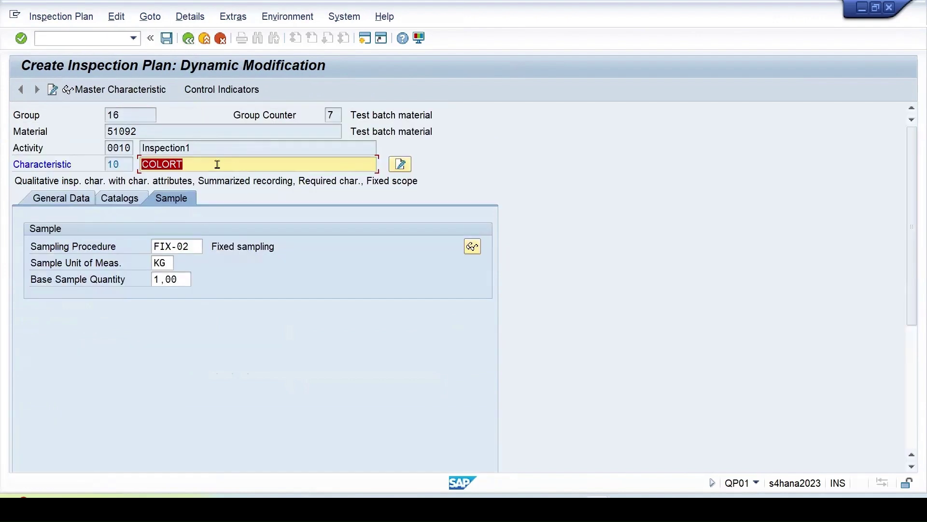
Set characteristic 10 COLORT's results data origin to 02 Previous inspection lot
click(188, 38)
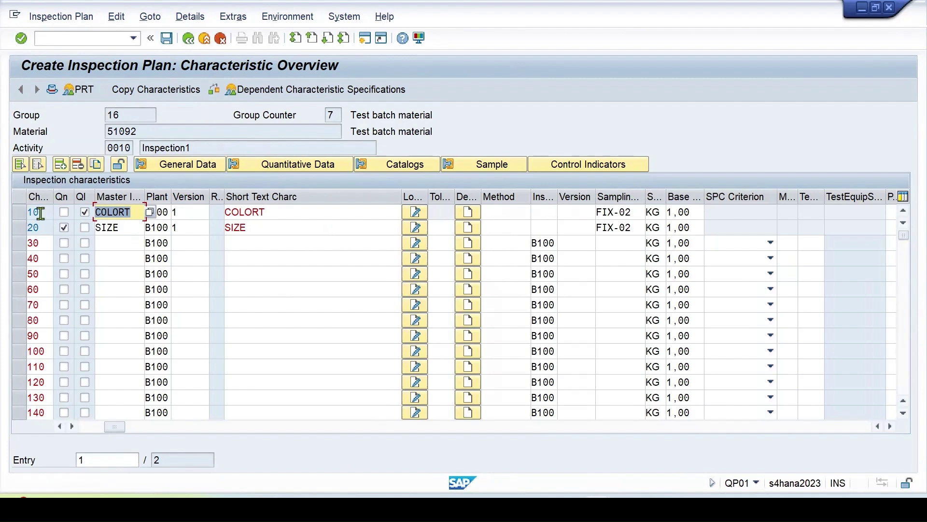
click(21, 215)
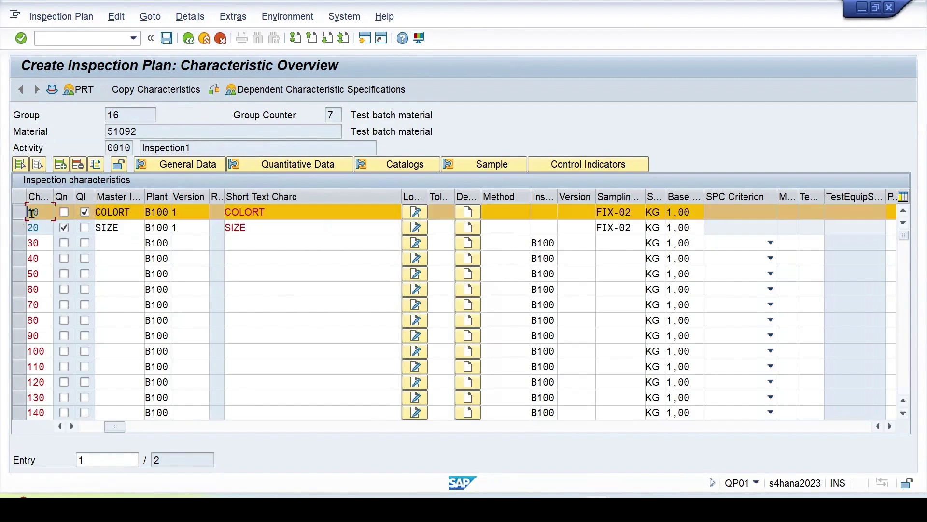
click(188, 165)
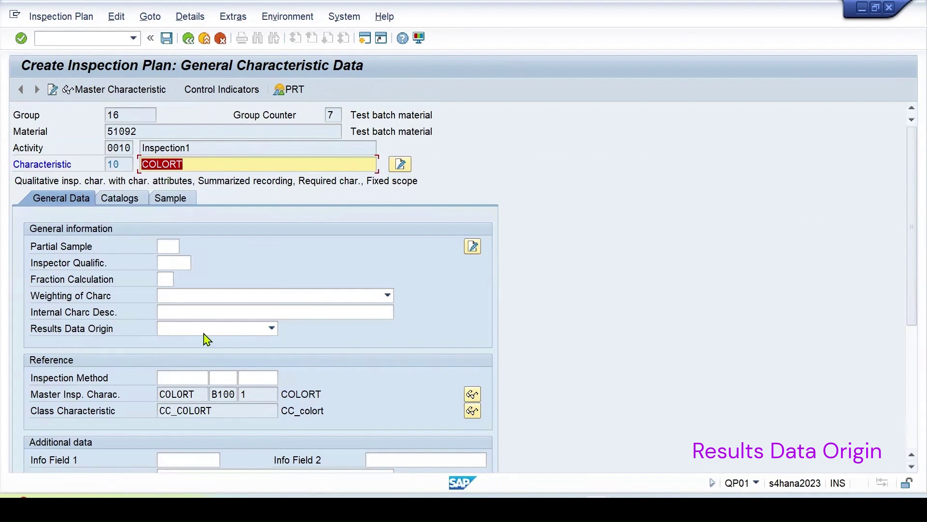
click(272, 328)
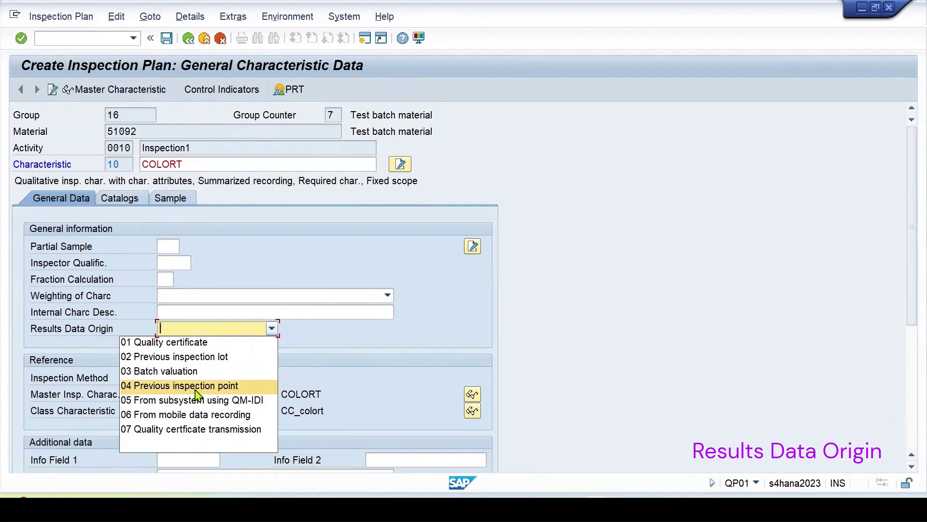
click(178, 358)
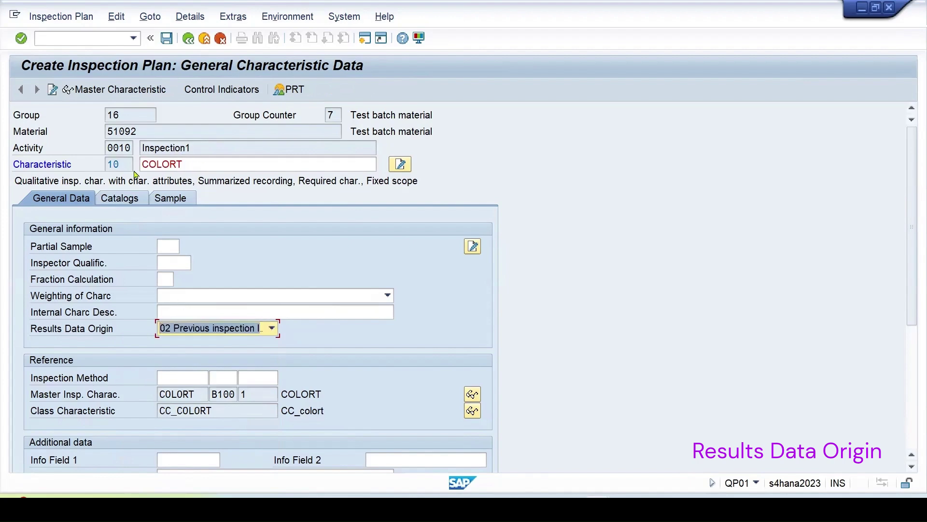
Set characteristic 20 SIZE's results data origin to 02 Previous inspection lot and view its limits
click(188, 38)
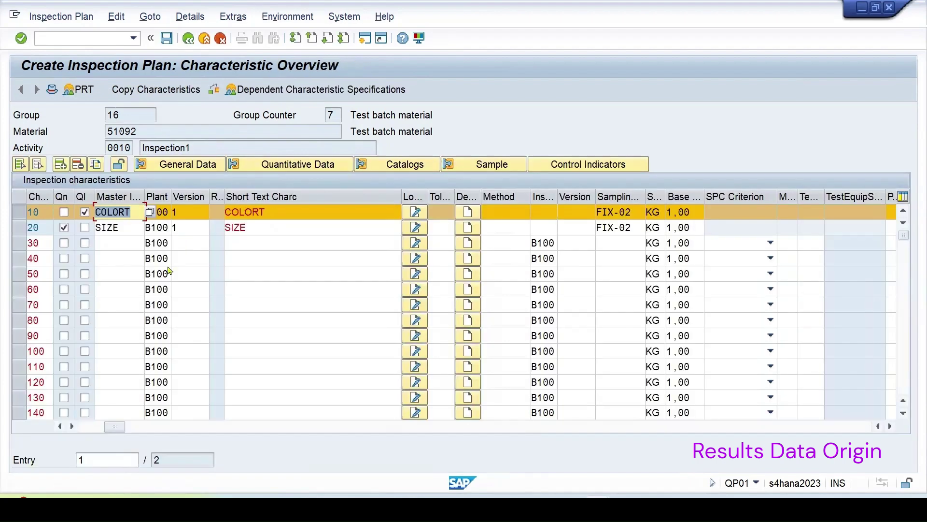
click(19, 228)
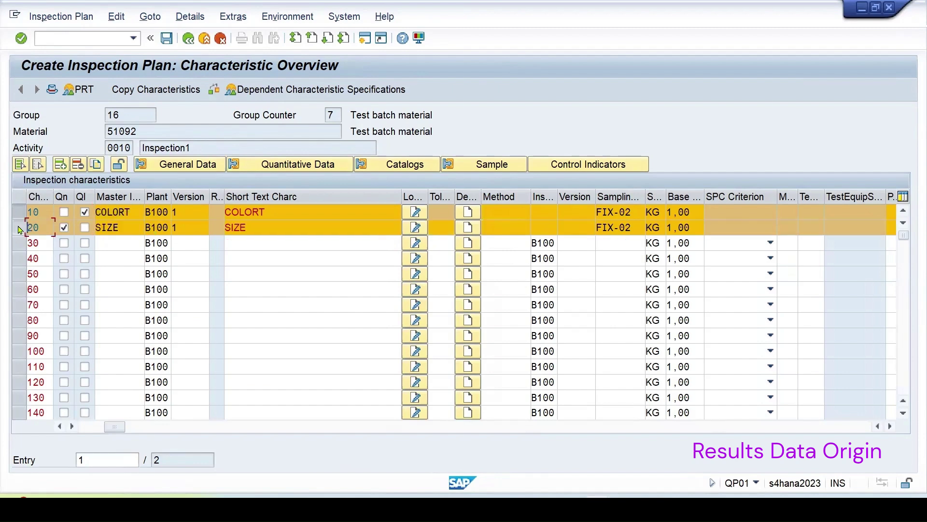
click(19, 213)
click(186, 165)
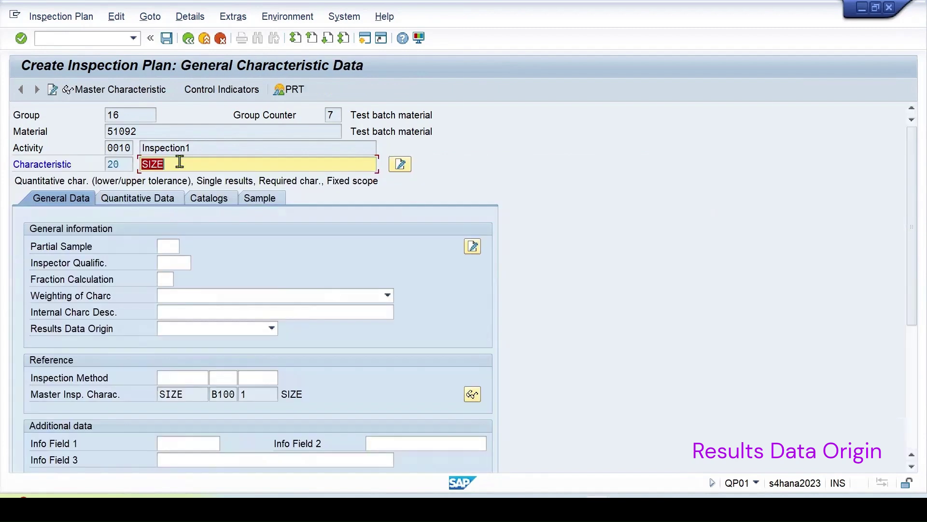
click(237, 329)
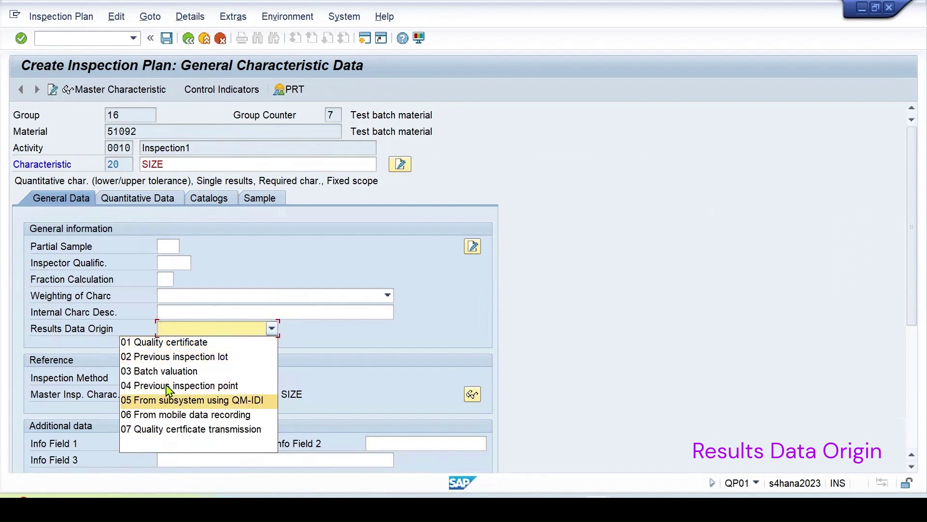
click(185, 360)
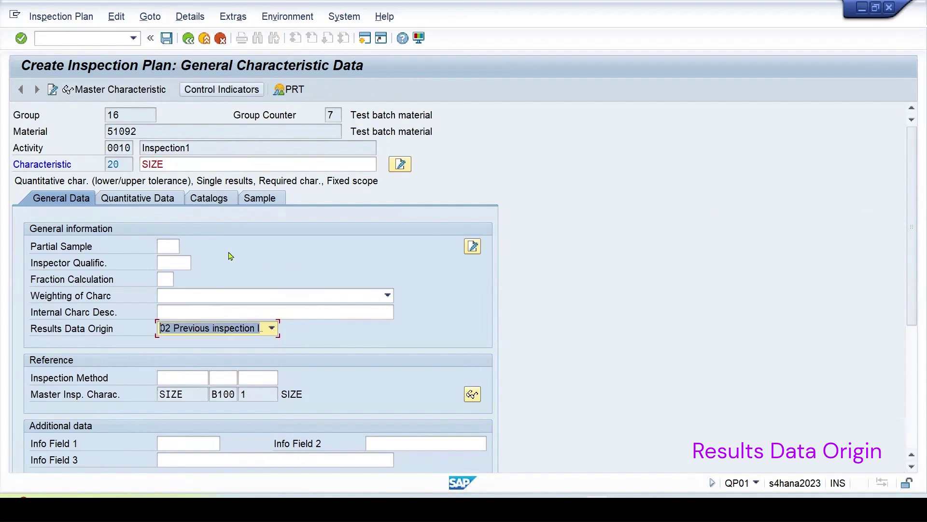
click(138, 199)
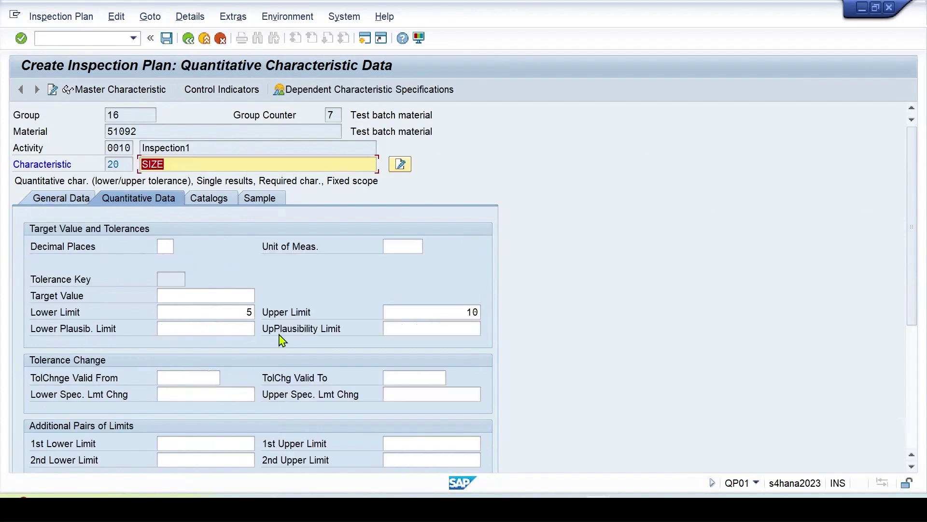
Save inspection plan group 16 for material 51092 and read the confirmation message
click(166, 39)
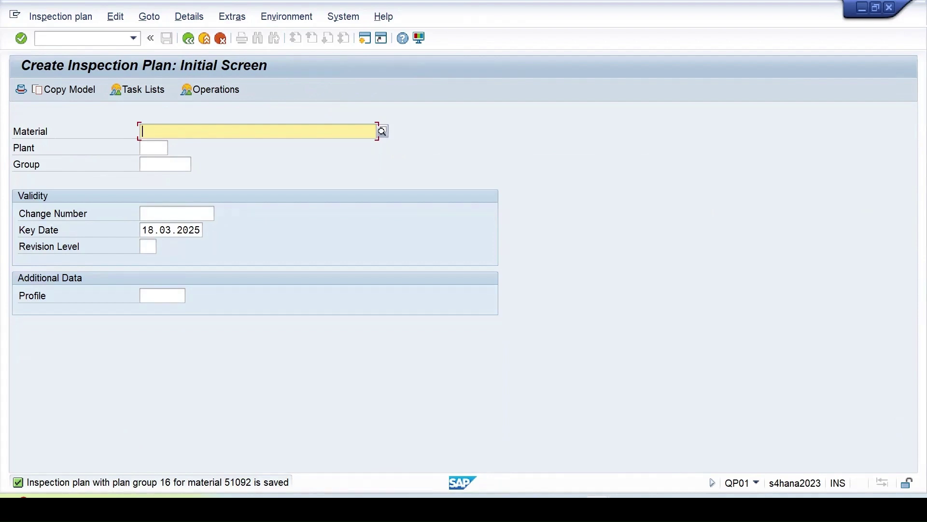
double_click(166, 483)
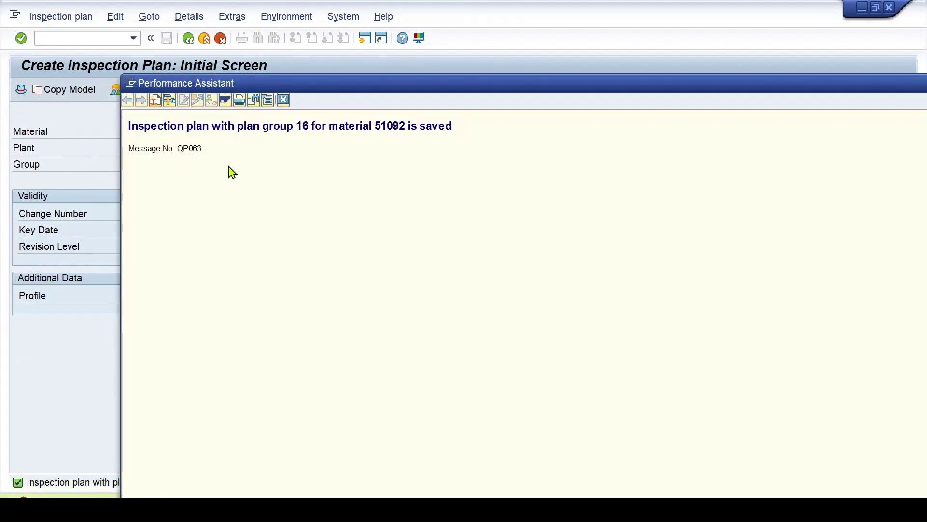
click(283, 100)
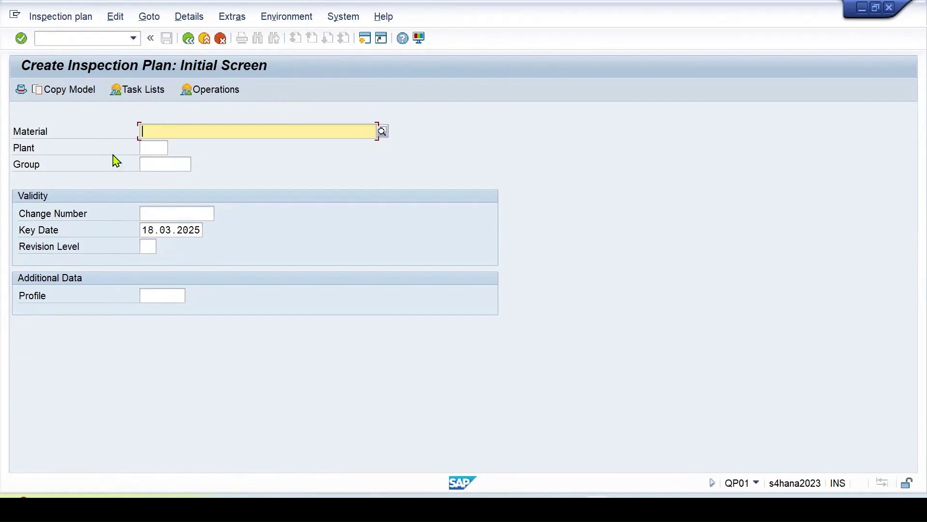
click(48, 40)
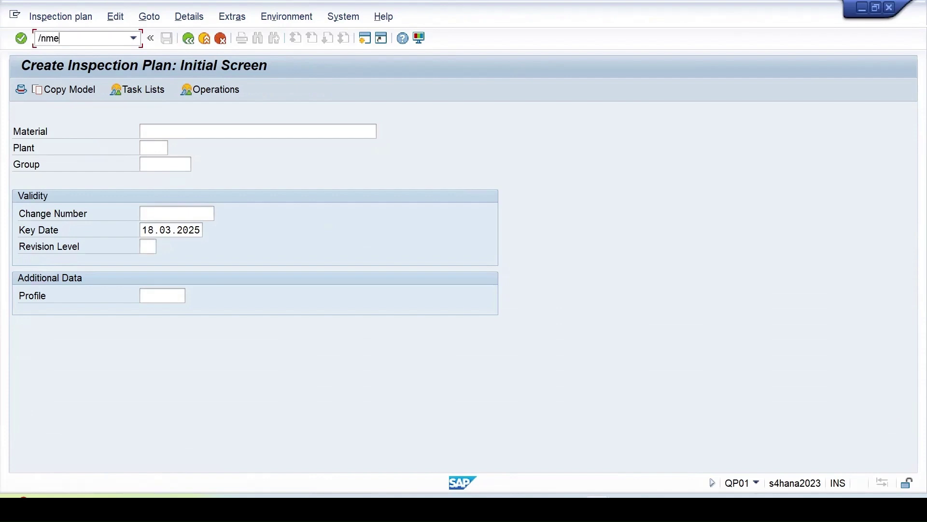
Start a purchase order for the previous supplier with purch. org B001, group B01, company code BS24
key(Return)
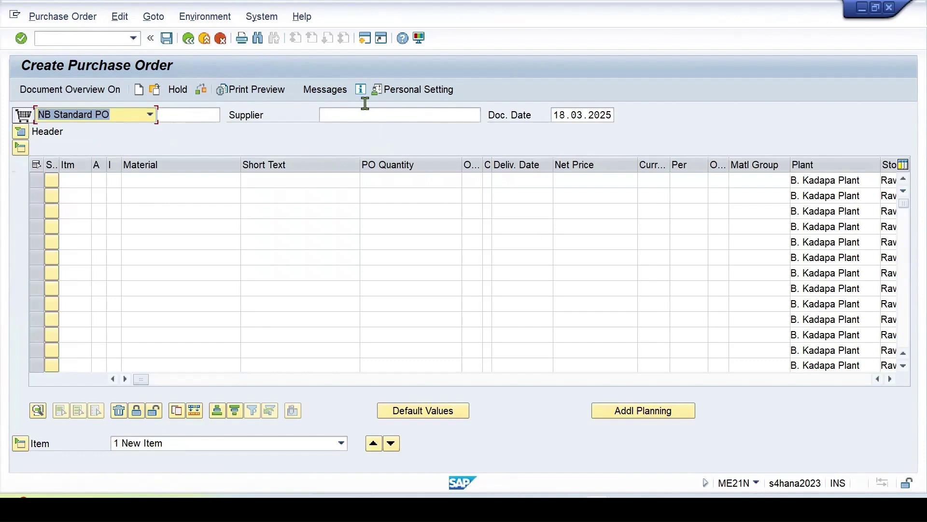
click(332, 115)
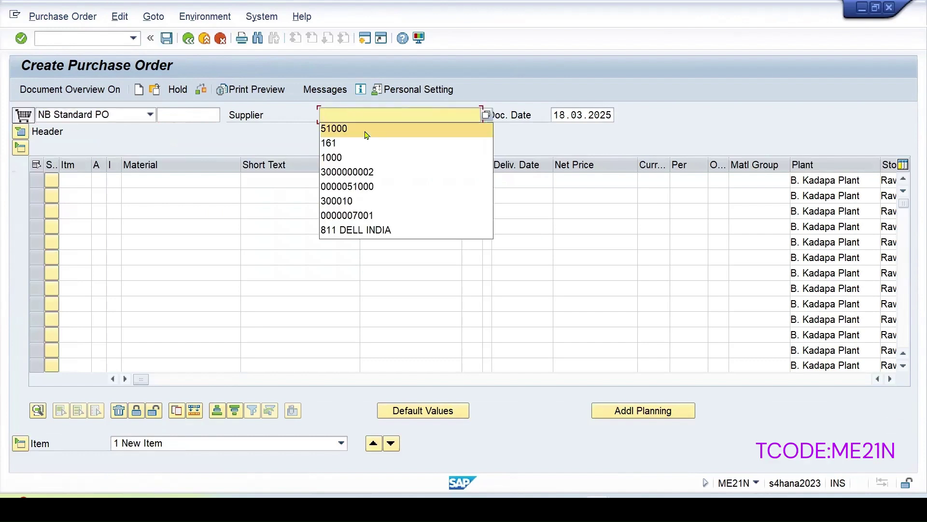
click(366, 130)
click(21, 132)
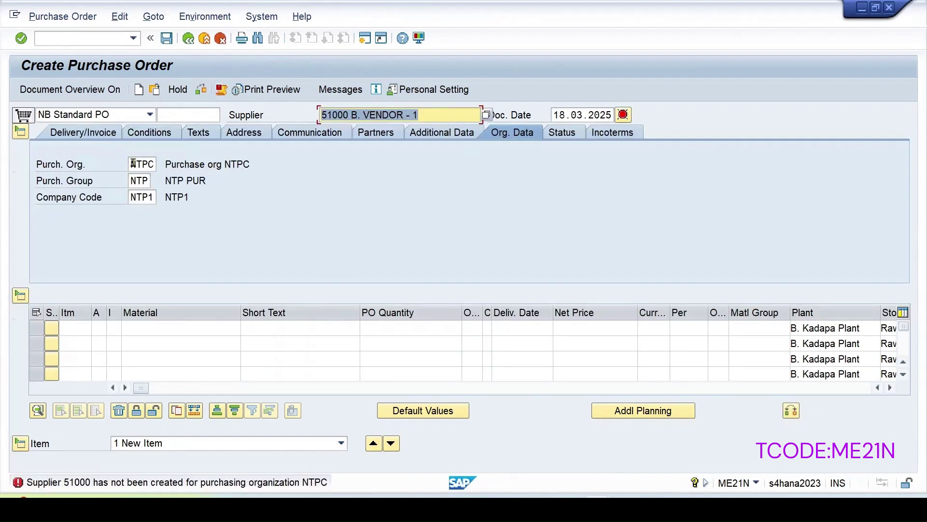
click(133, 163)
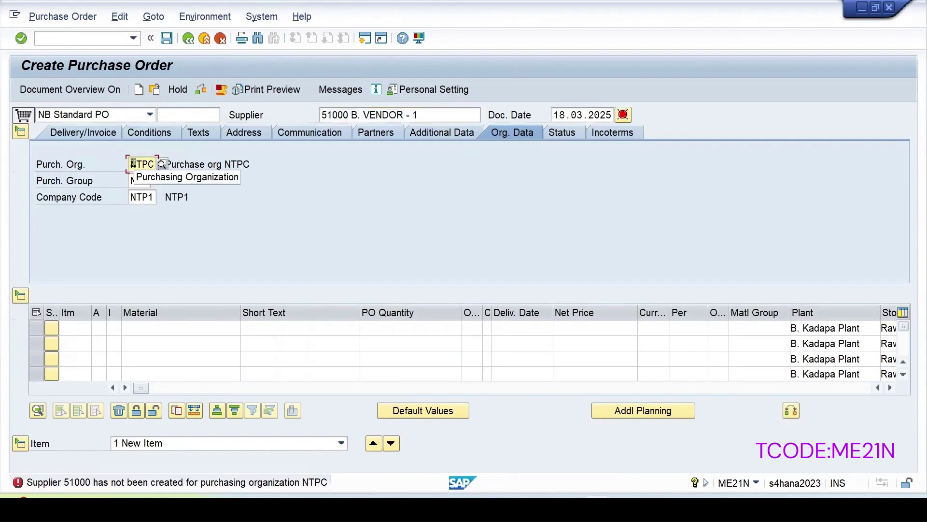
text(b00)
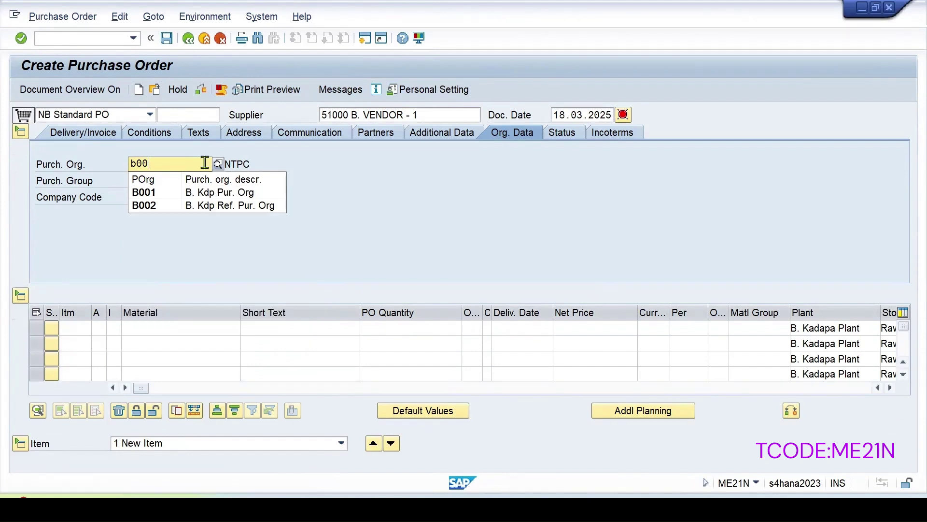
click(141, 190)
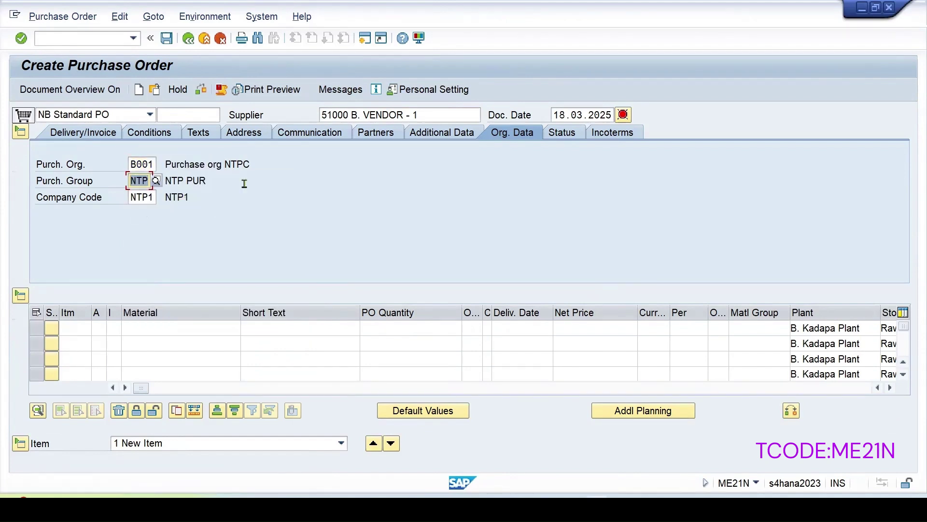
text(b)
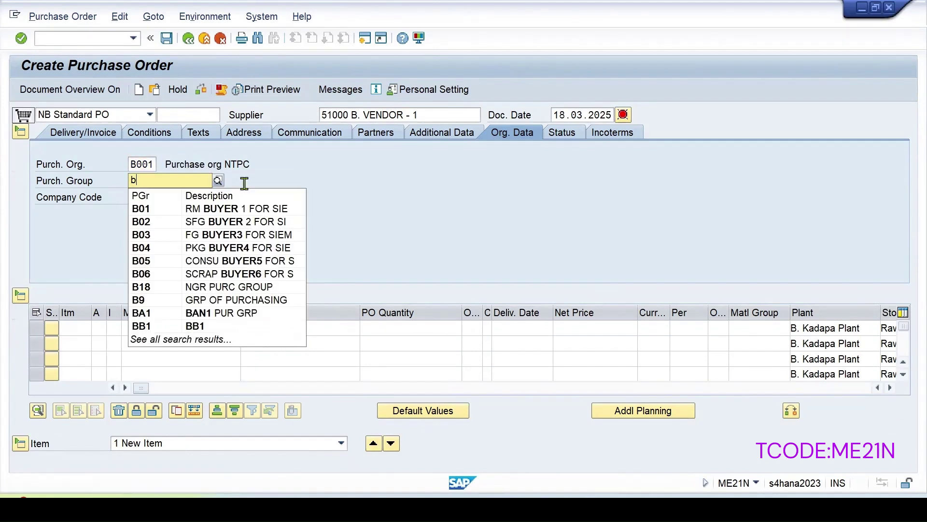
click(142, 209)
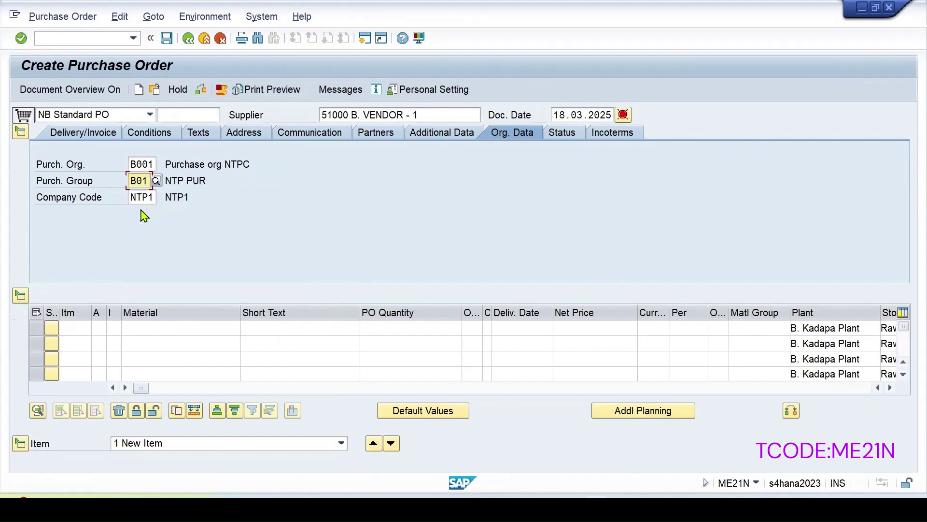
click(134, 196)
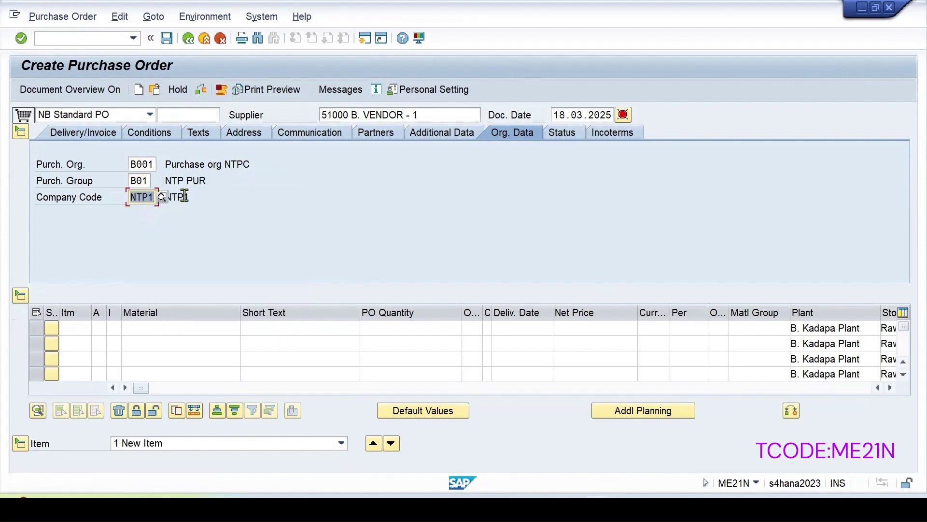
text(bs)
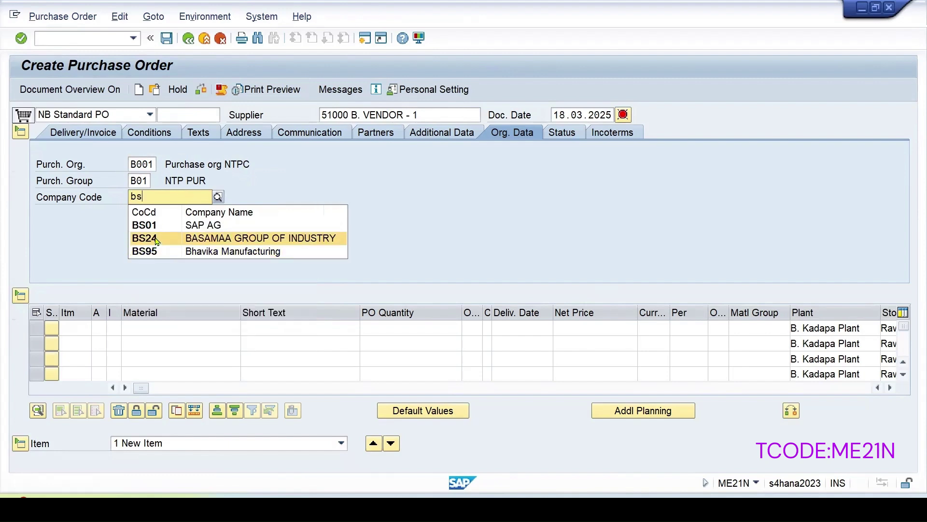
click(145, 238)
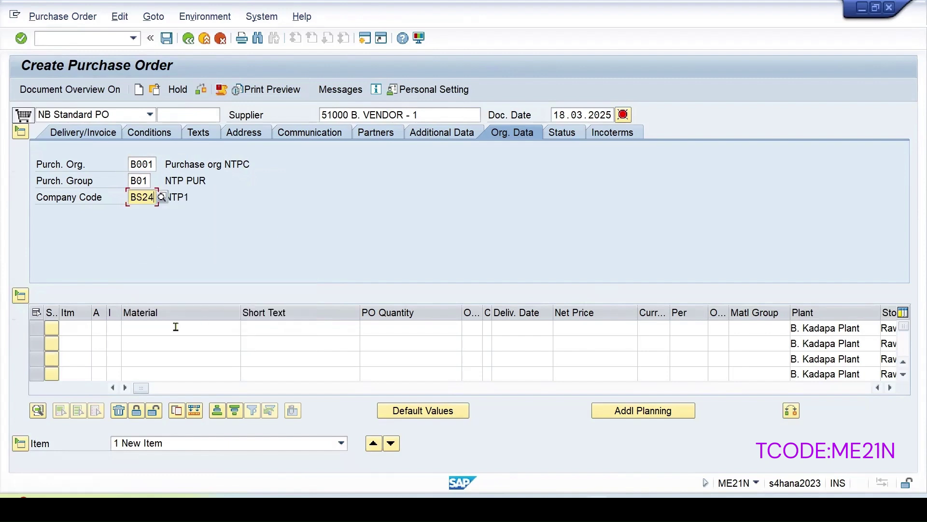
Add an item for 45 KG of material 51092
click(143, 331)
text(51092)
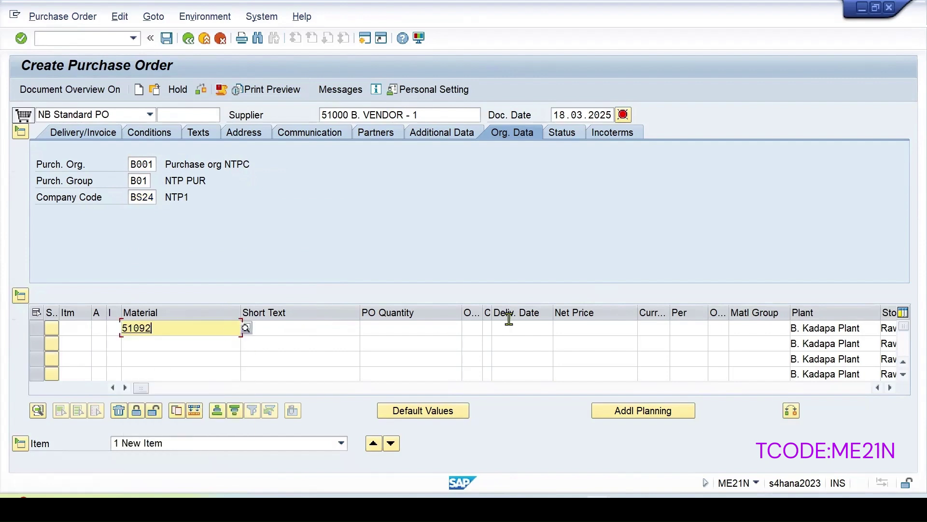
click(411, 327)
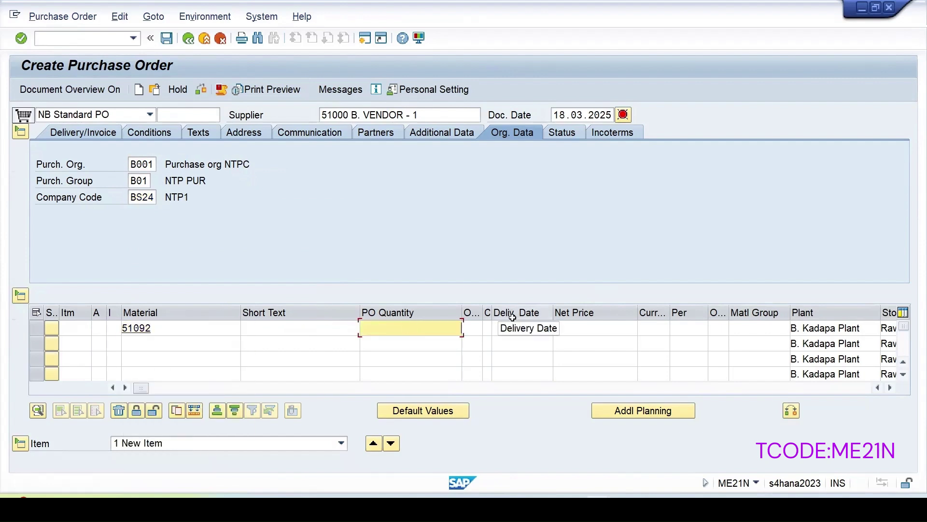
text(45)
key(Return)
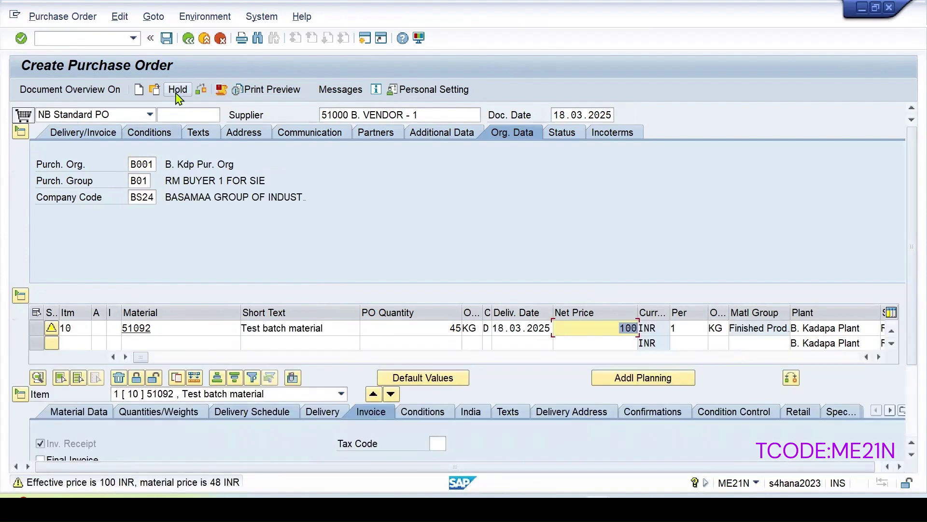
Check the purchase order, dismiss the messages and save it
click(201, 90)
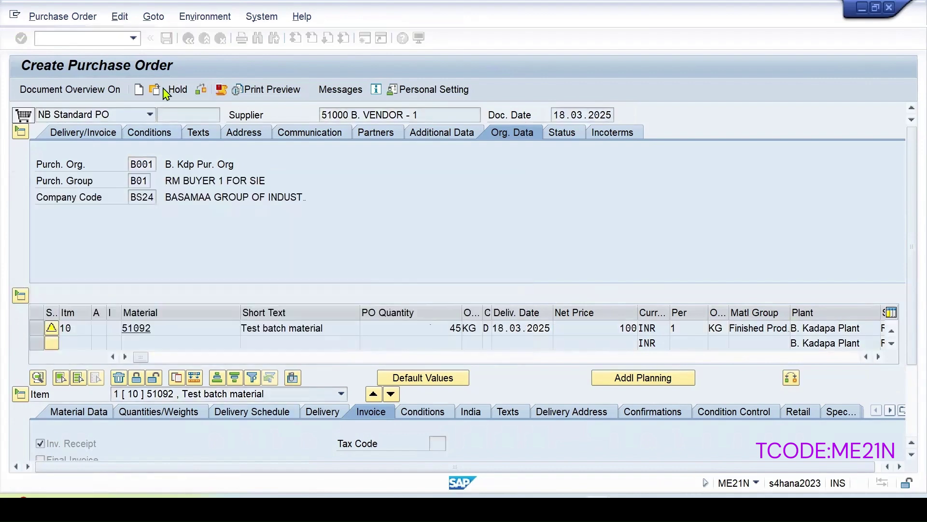
click(64, 340)
click(166, 39)
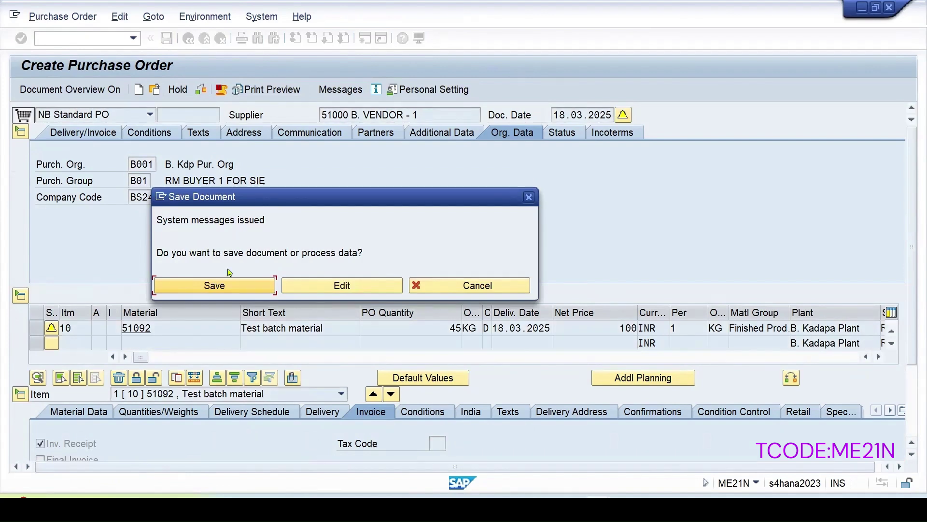
click(215, 286)
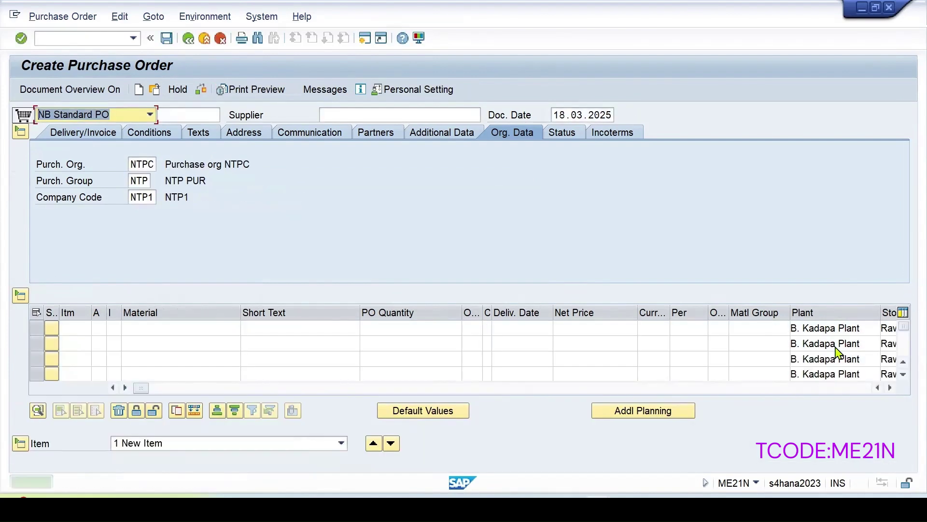
Copy the new PO number from the creation message
double_click(108, 488)
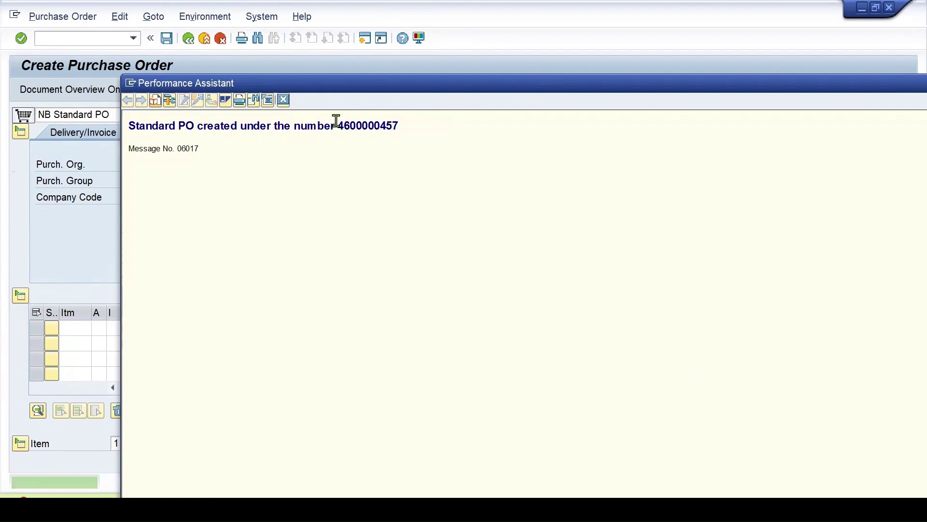
drag(337, 126, 410, 125)
key(ctrl+c)
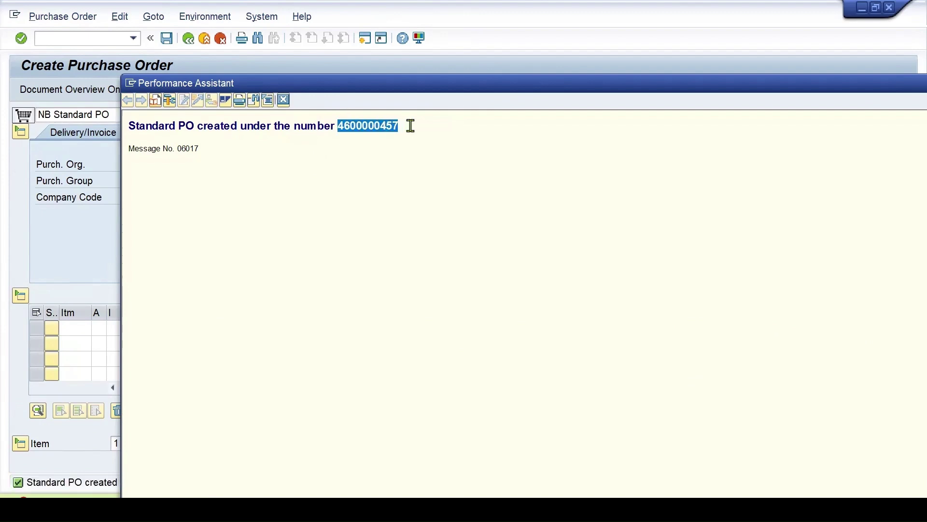
click(283, 103)
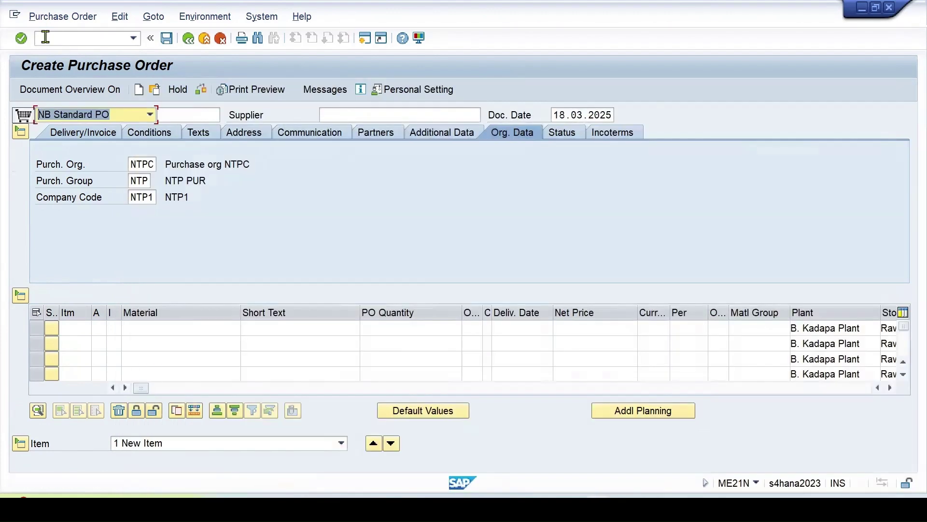
click(45, 37)
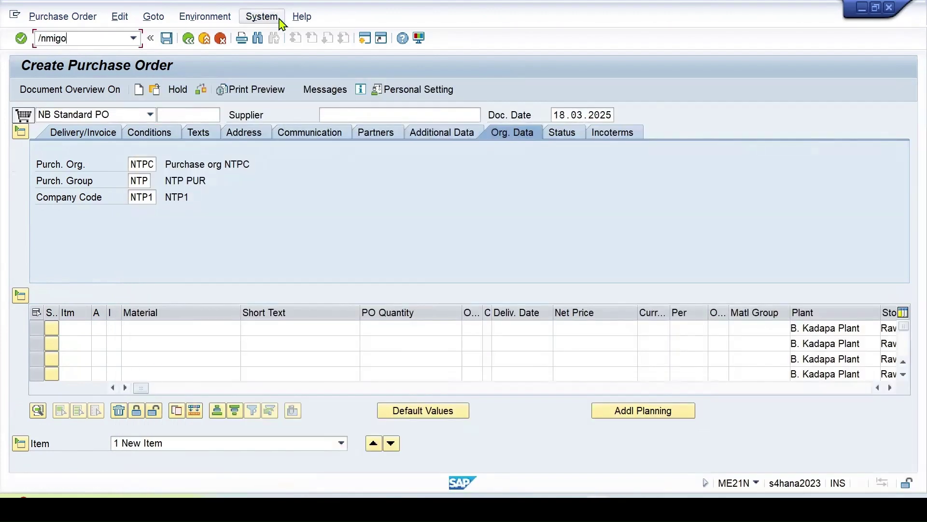
In MIGO, load the new purchase order and mark its 45 KG Test batch material item OK
key(Return)
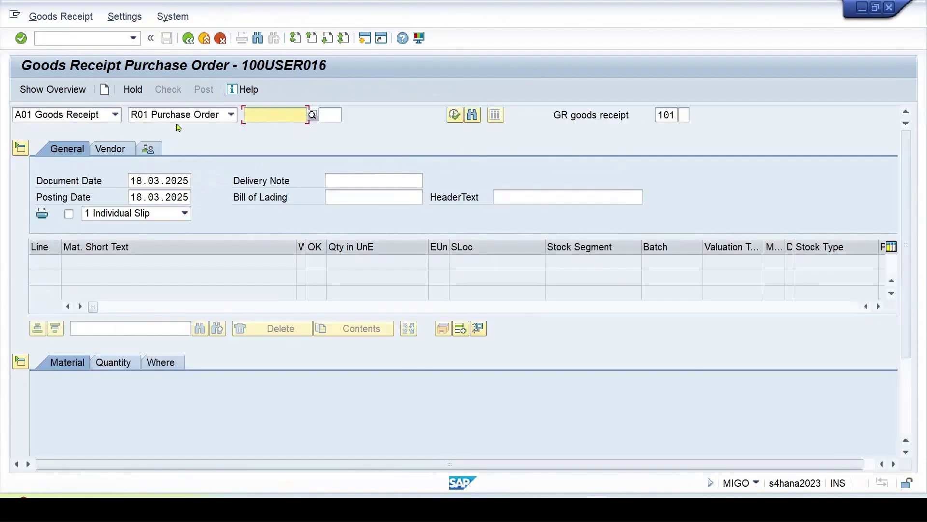
key(ctrl+v)
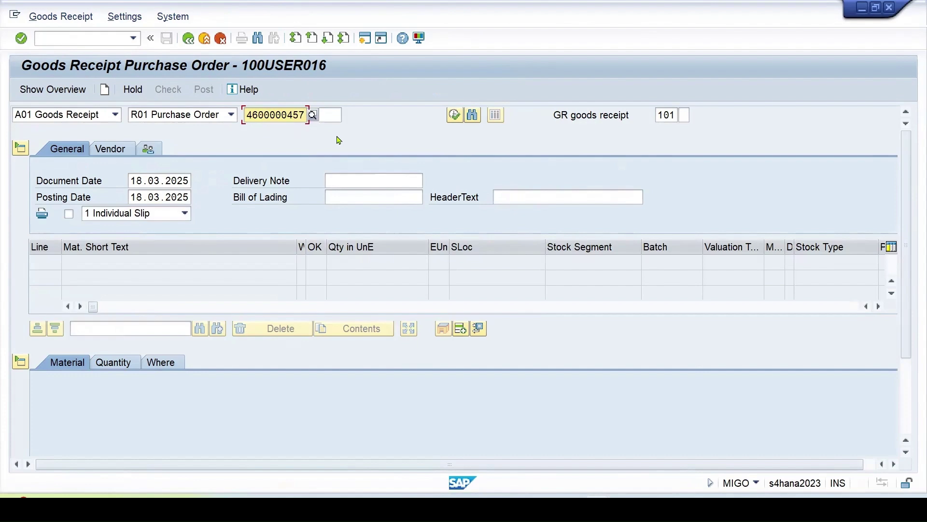
key(Return)
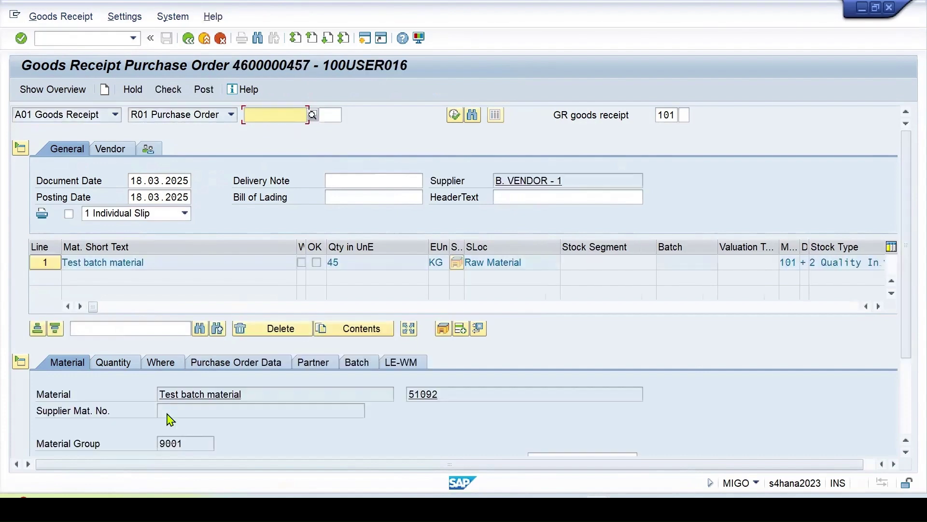
click(908, 352)
click(75, 443)
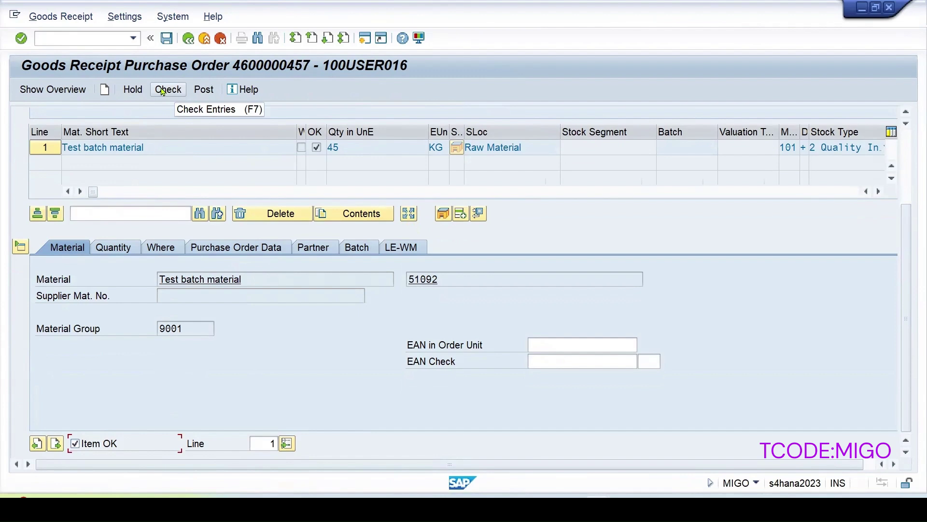
Check the goods receipt and set the batch manufacture date to 18.03.2025
click(162, 92)
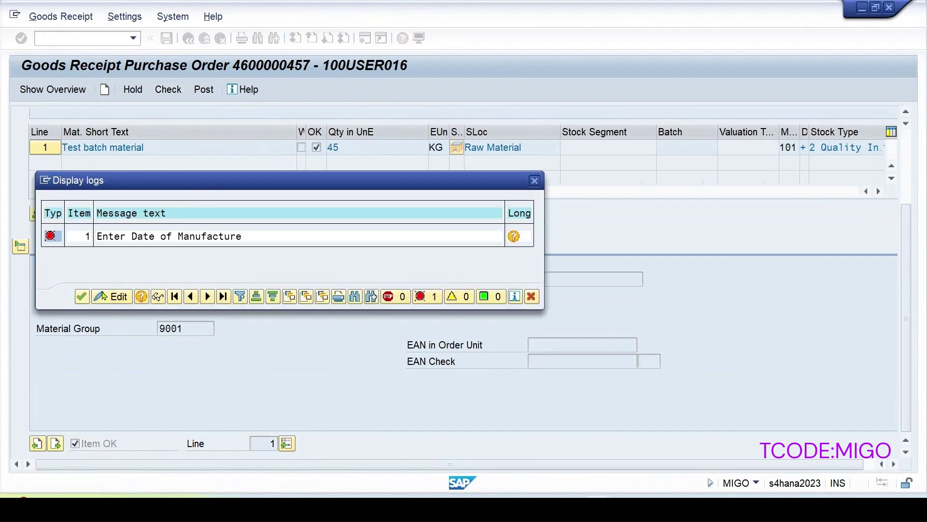
key(Return)
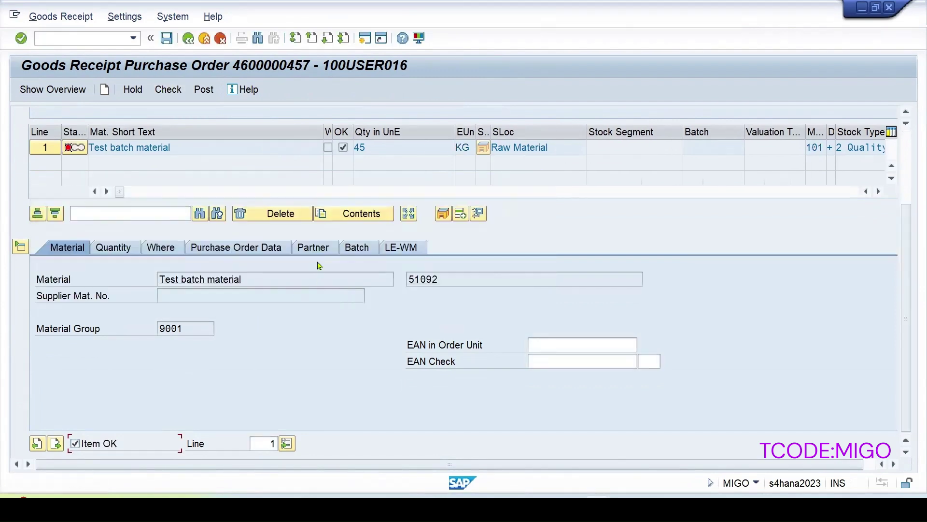
click(362, 251)
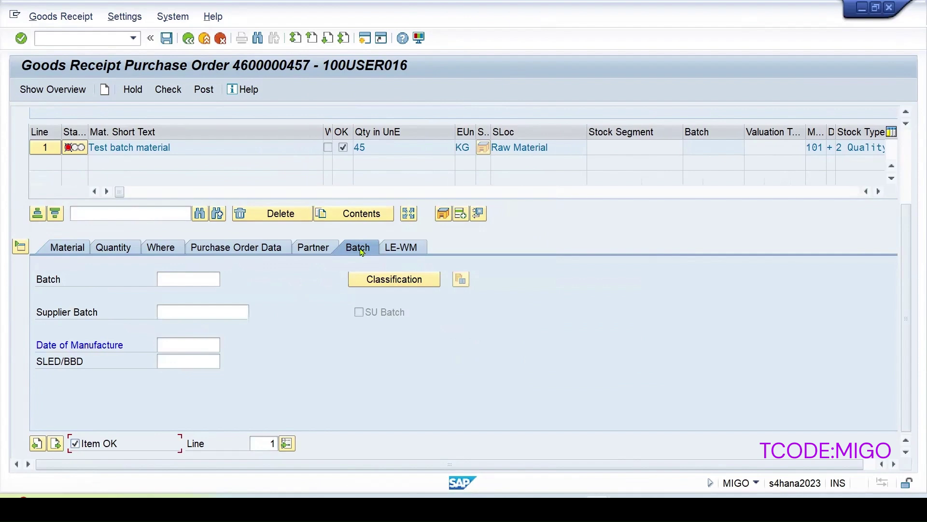
click(171, 350)
click(184, 344)
click(175, 357)
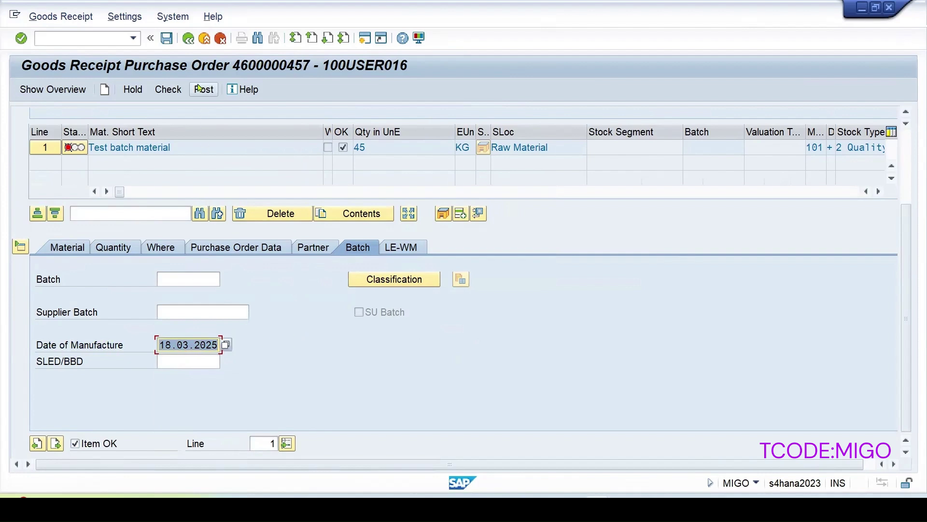
click(170, 91)
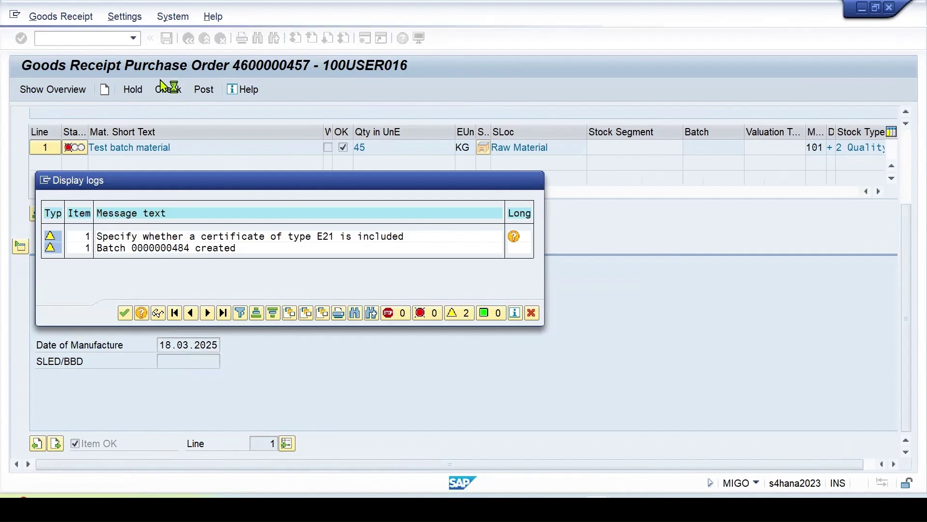
click(204, 92)
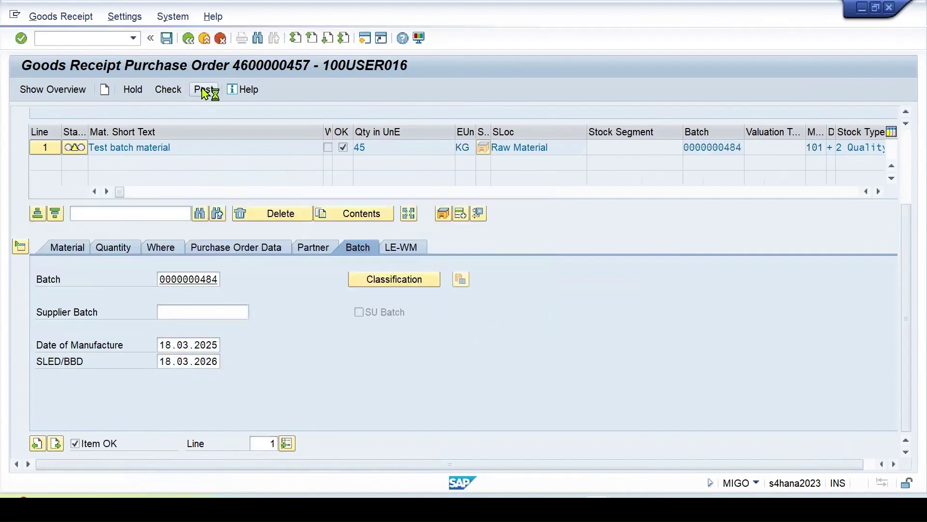
click(73, 41)
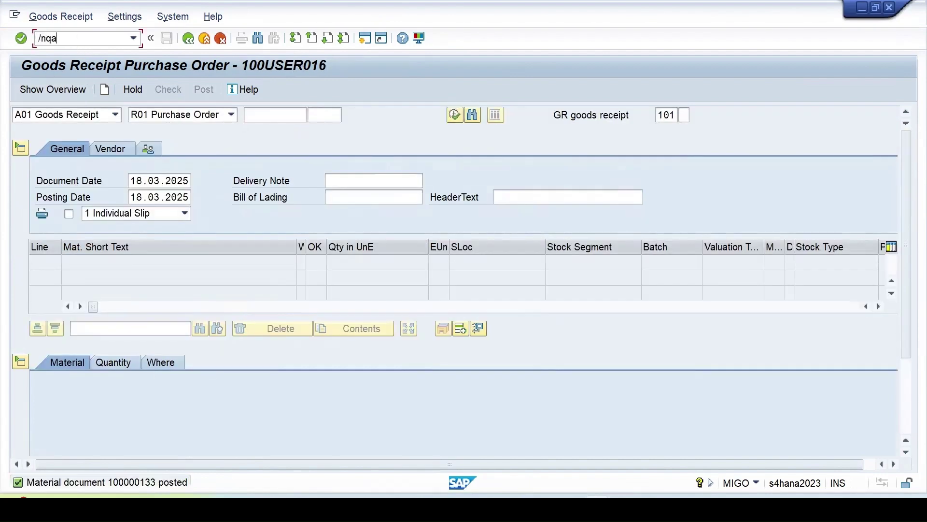
Open the inspection lot from QA32 and view operation 0010's inspection characteristics
text(/nqa32)
key(Return)
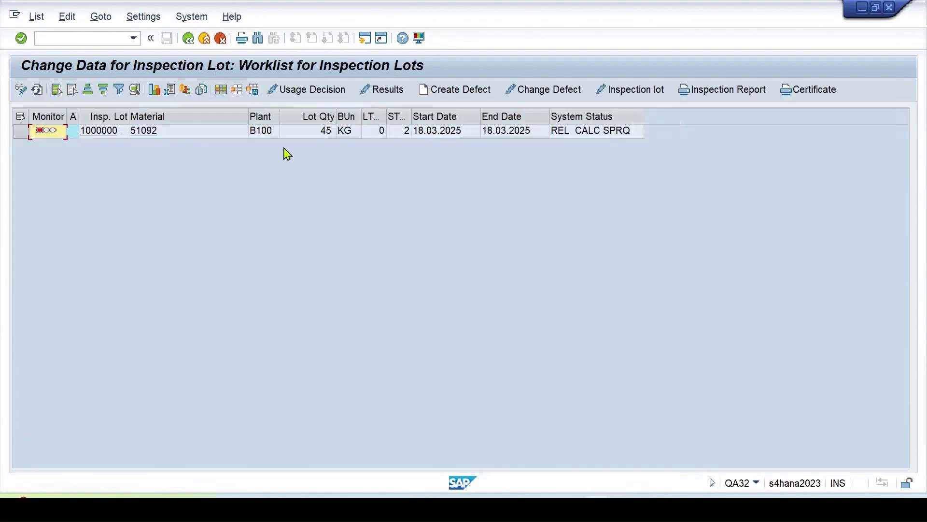
click(21, 131)
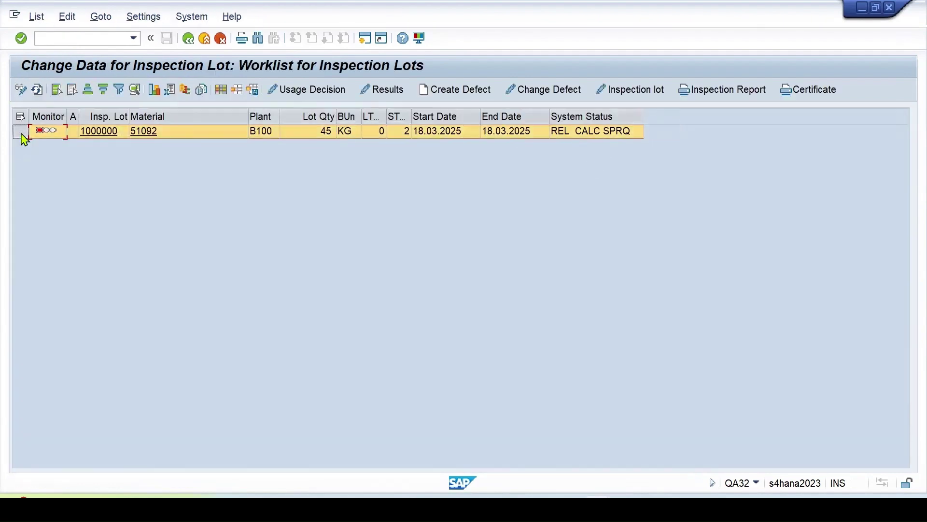
click(633, 90)
scroll(282, 395, down, 3)
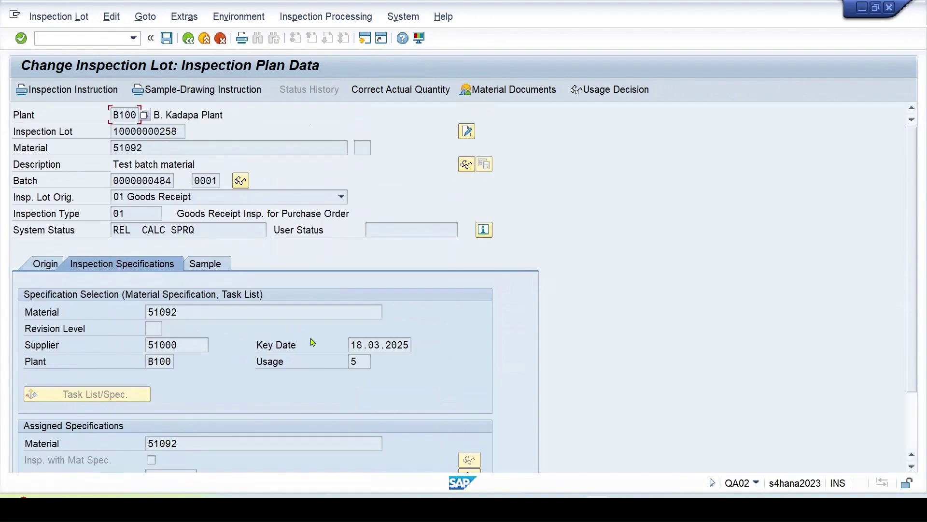
scroll(201, 376, down, 2)
scroll(264, 402, down, 2)
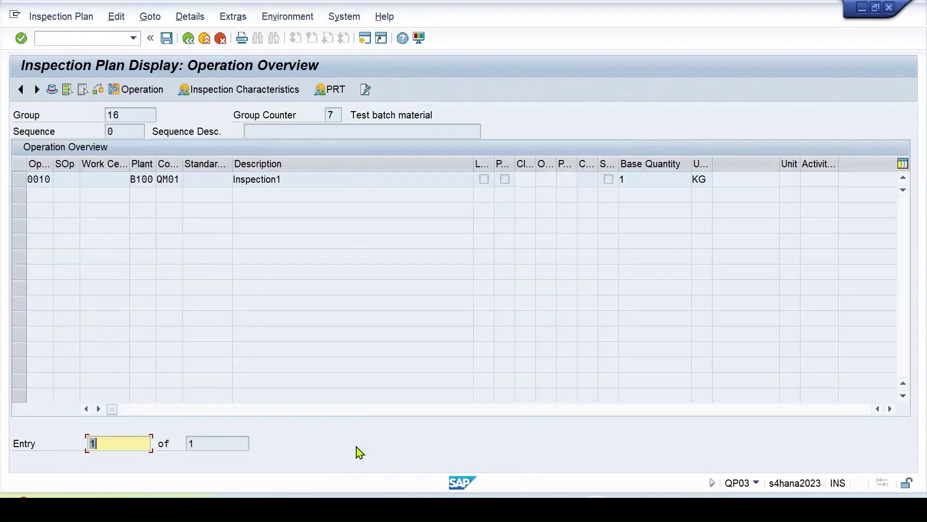
click(21, 180)
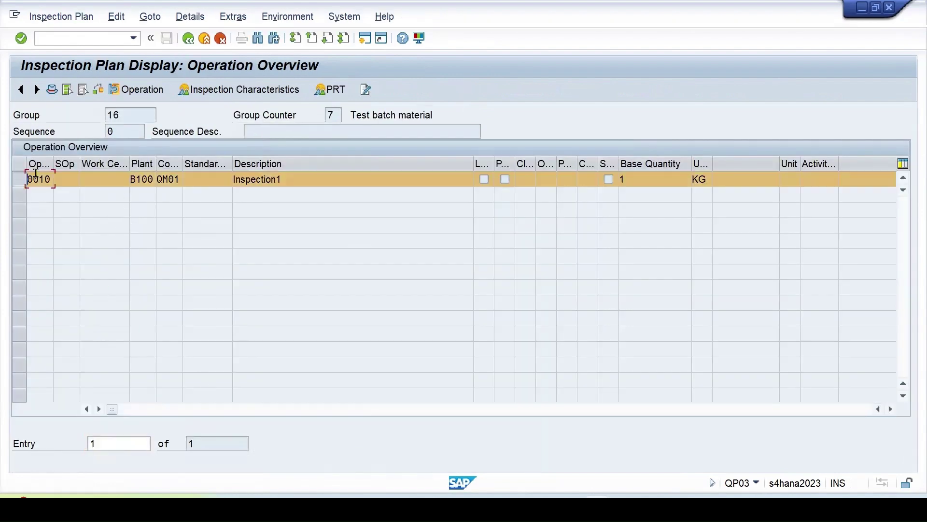
click(259, 92)
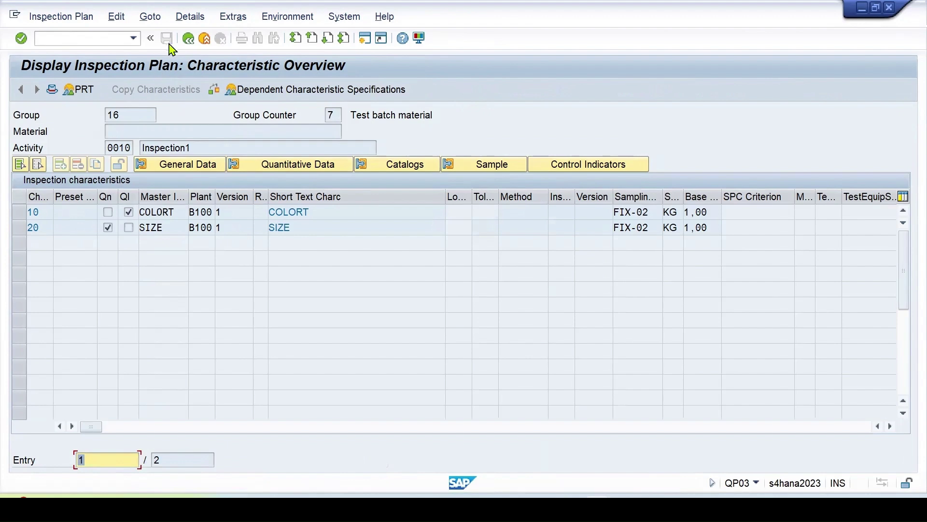
click(188, 38)
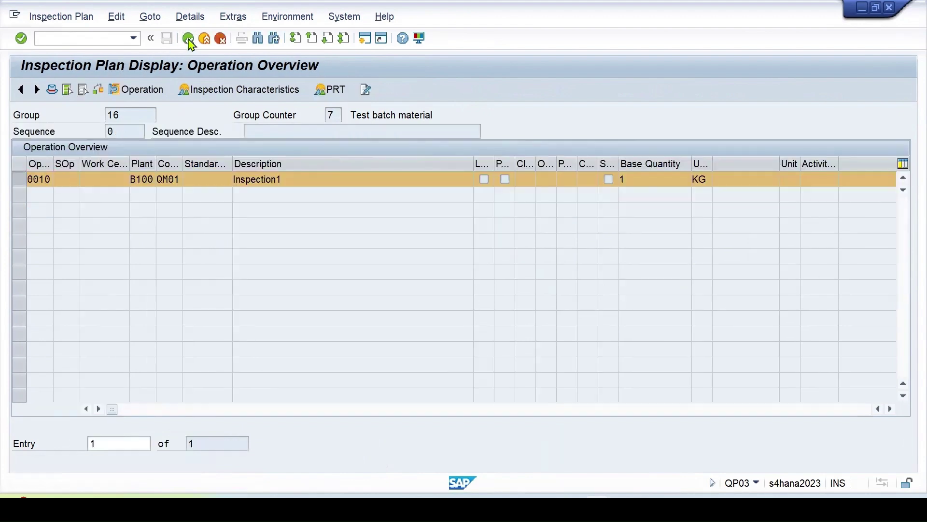
click(188, 39)
click(188, 38)
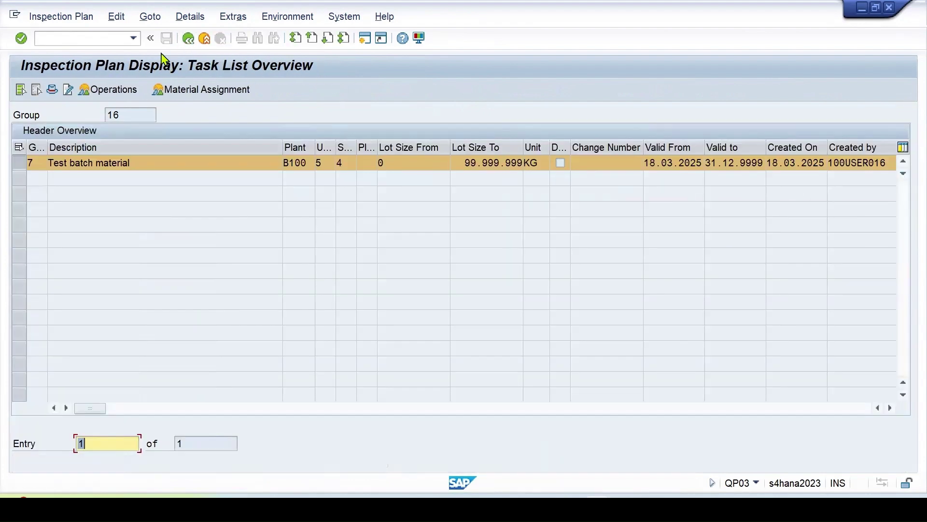
click(188, 38)
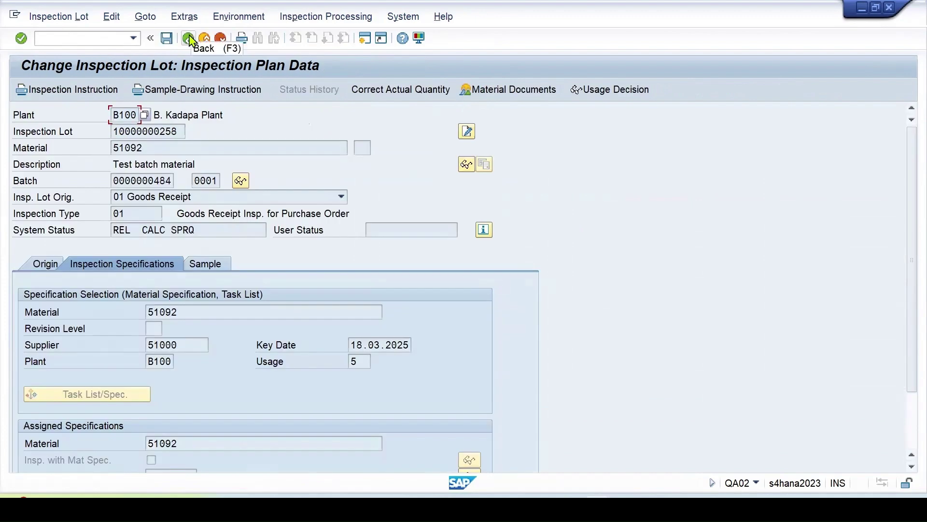
click(188, 39)
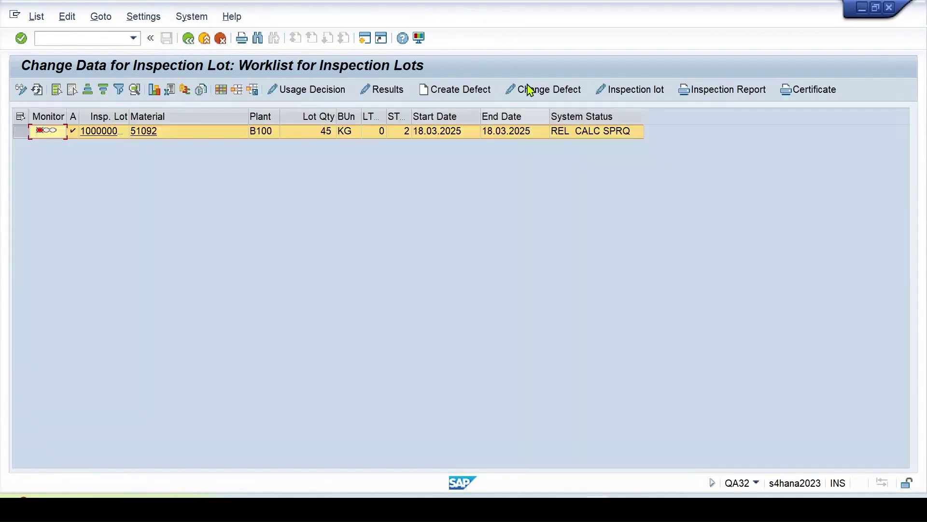
click(375, 90)
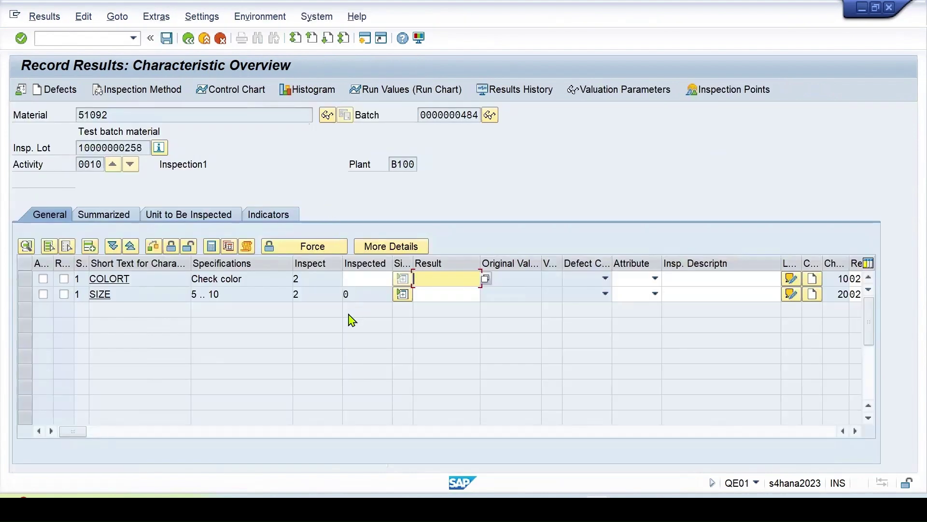
Record COLORT as 02 Yellow and SIZE readings 5 and 10, accepting SIZE
click(485, 280)
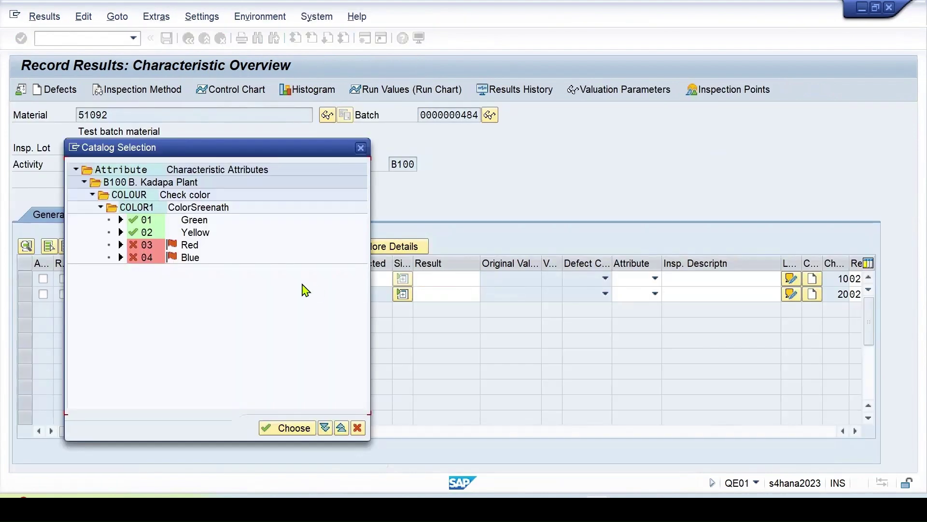
double_click(195, 234)
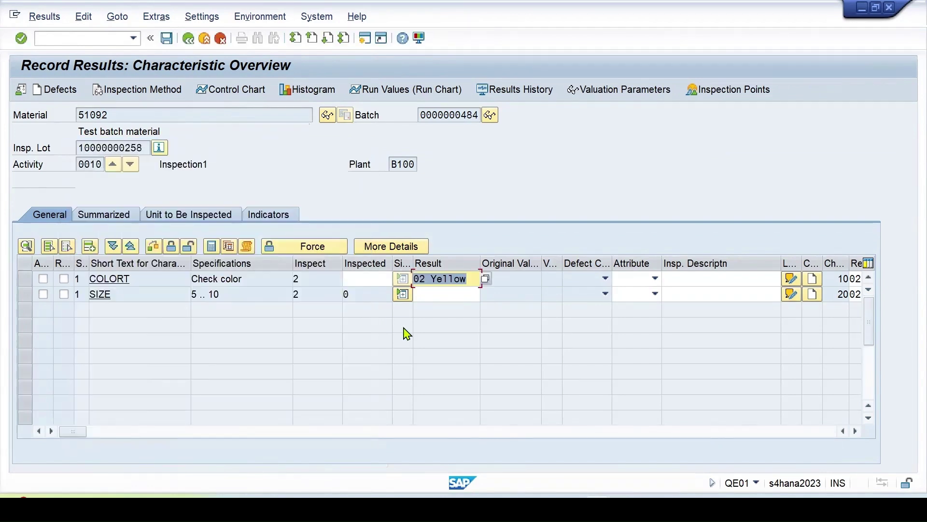
click(402, 294)
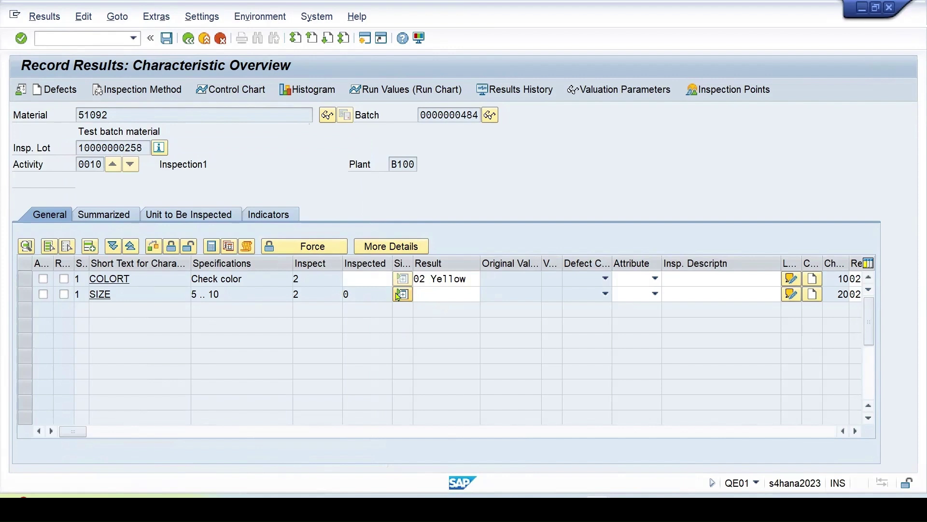
text(1)
key(BackSpace)
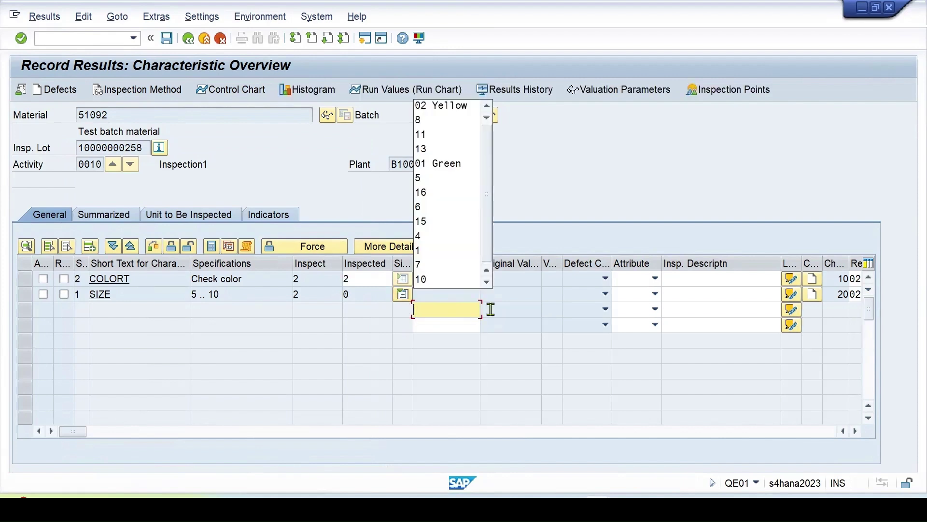
text(5)
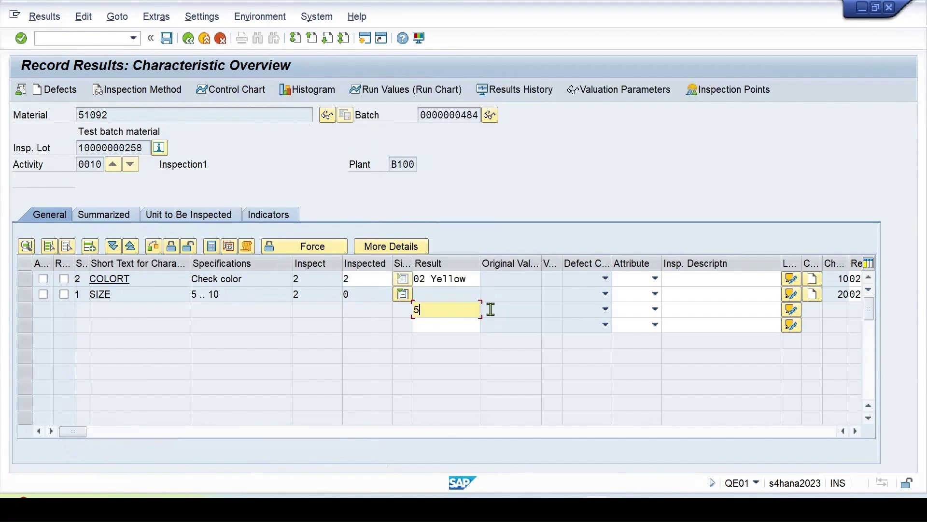
click(418, 323)
text(10)
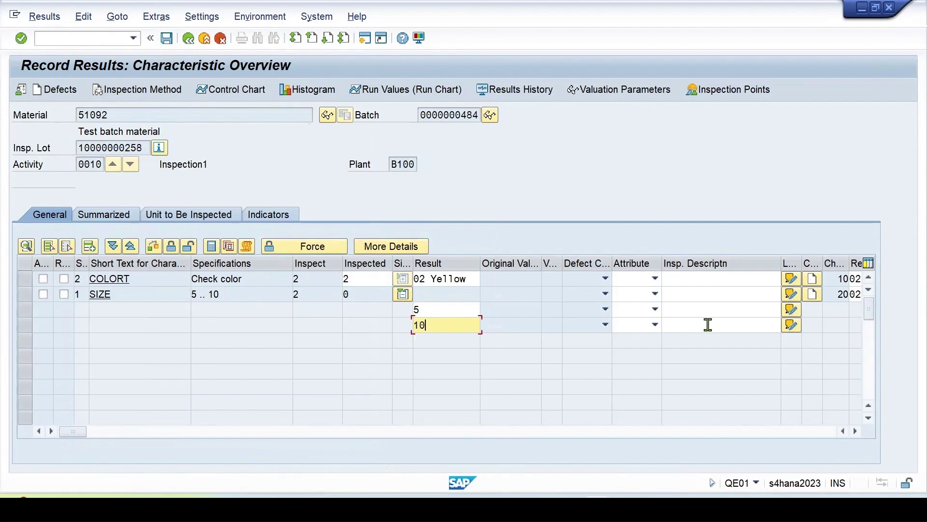
key(Return)
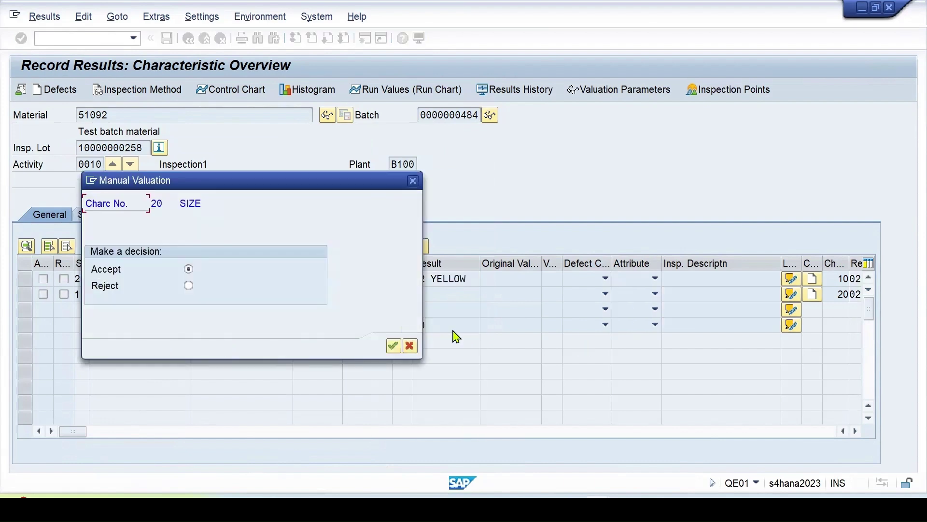
click(393, 345)
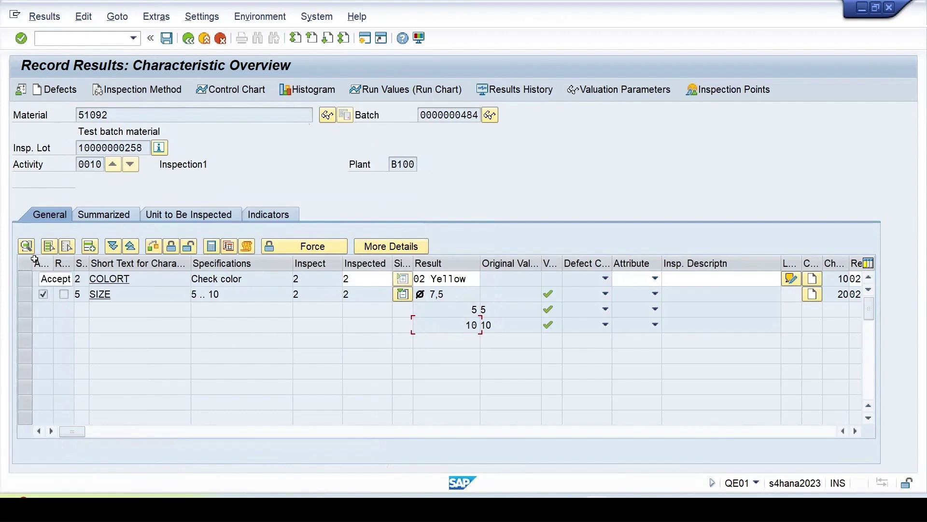
Accept the COLORT characteristic and save the inspection results
click(66, 246)
click(171, 246)
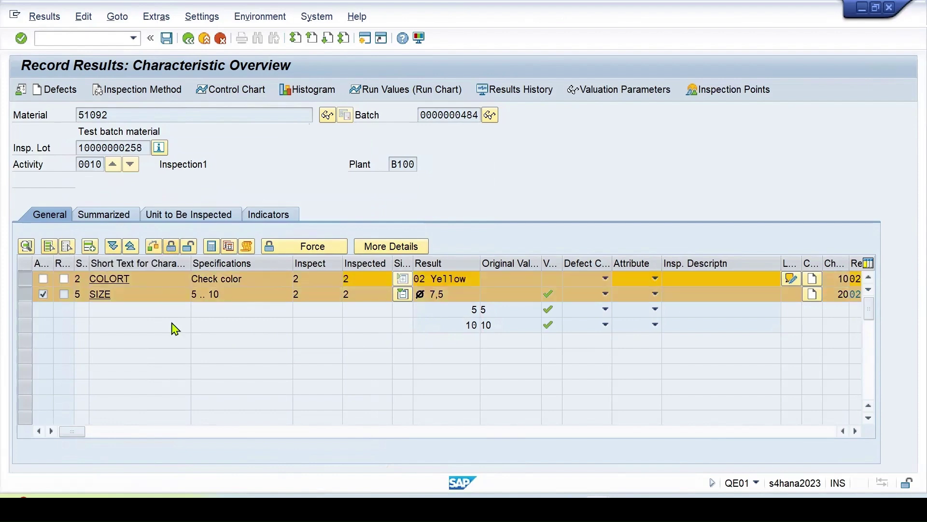
click(394, 344)
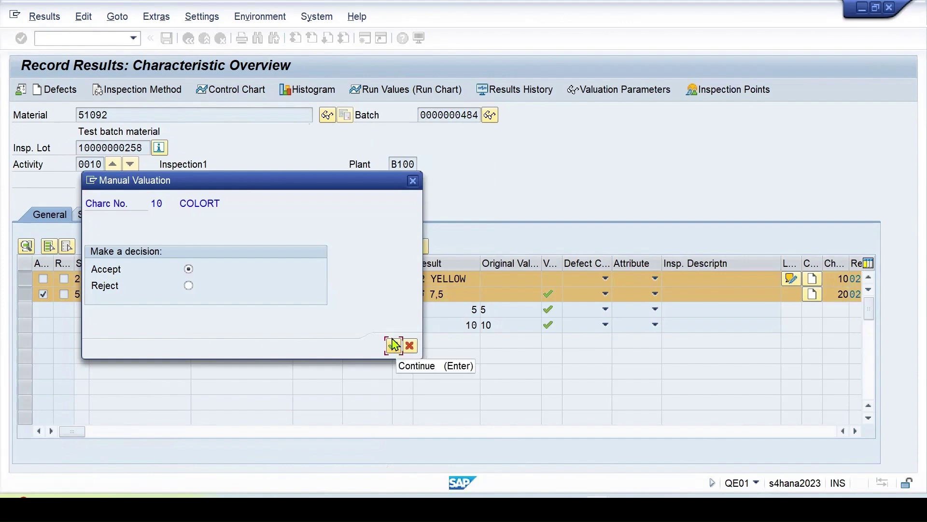
click(394, 345)
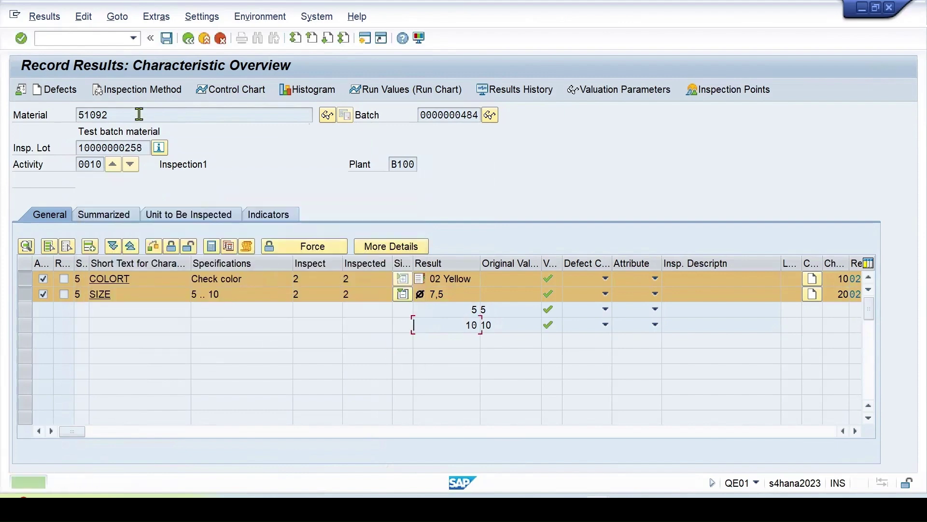
click(166, 38)
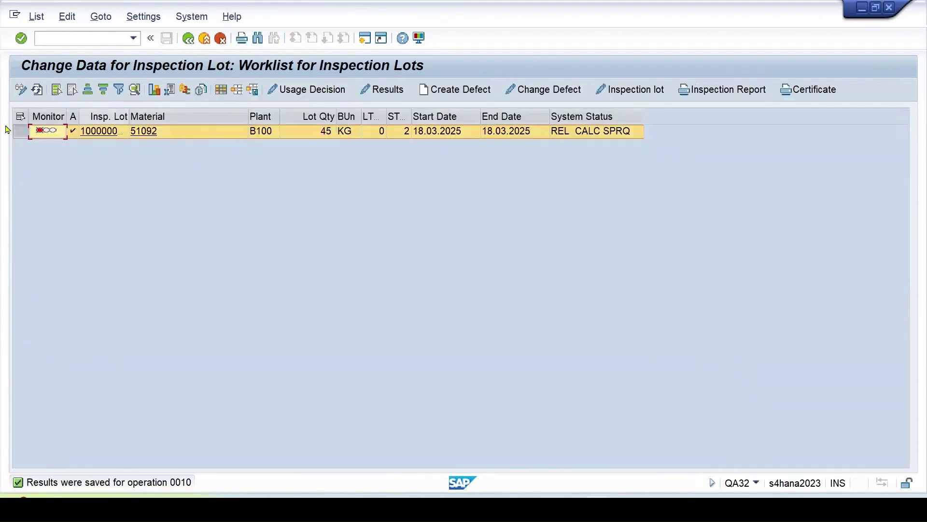
click(38, 89)
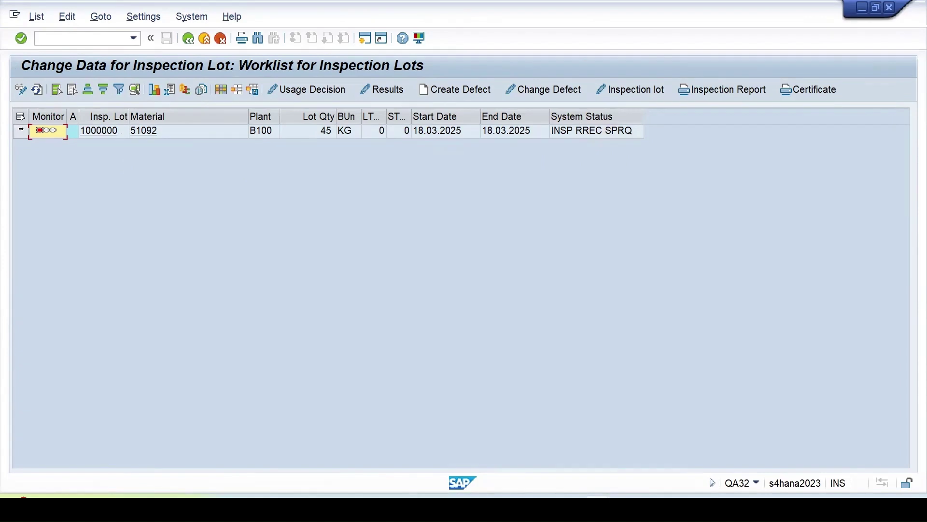
click(20, 131)
click(320, 90)
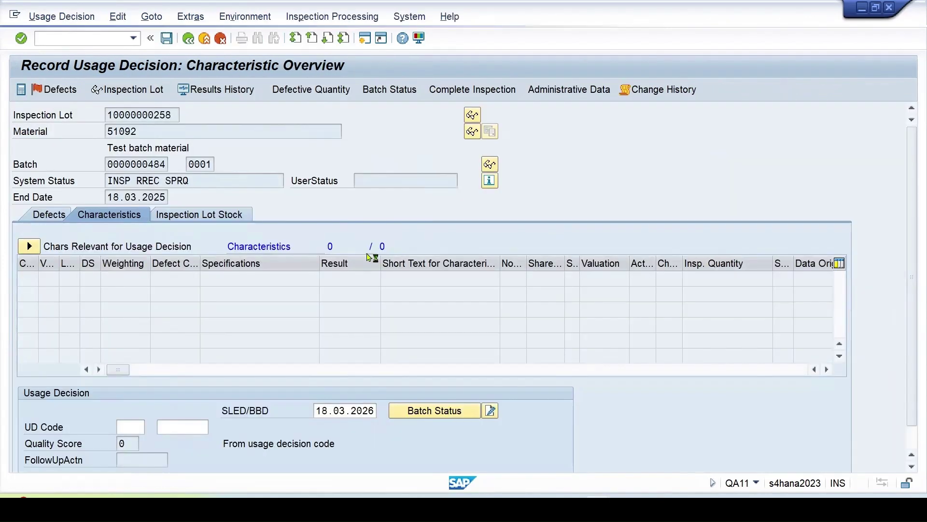
click(43, 182)
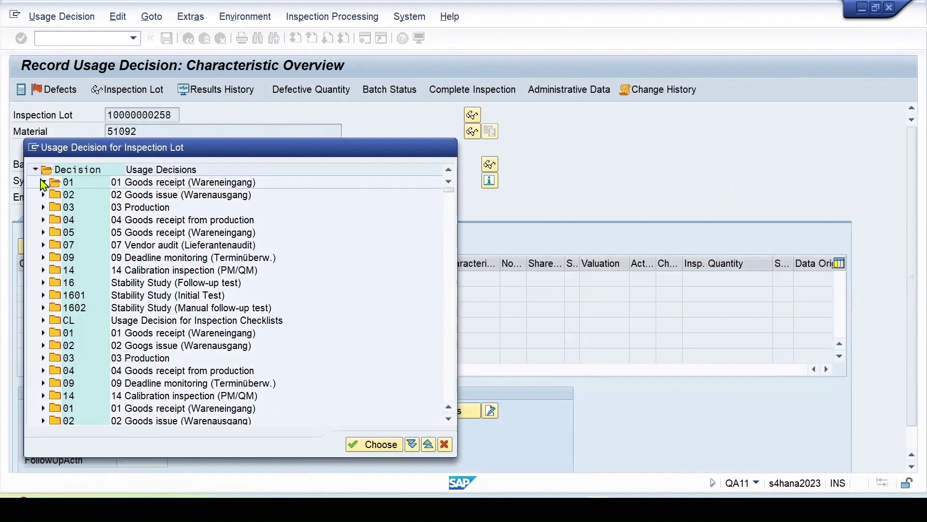
double_click(92, 197)
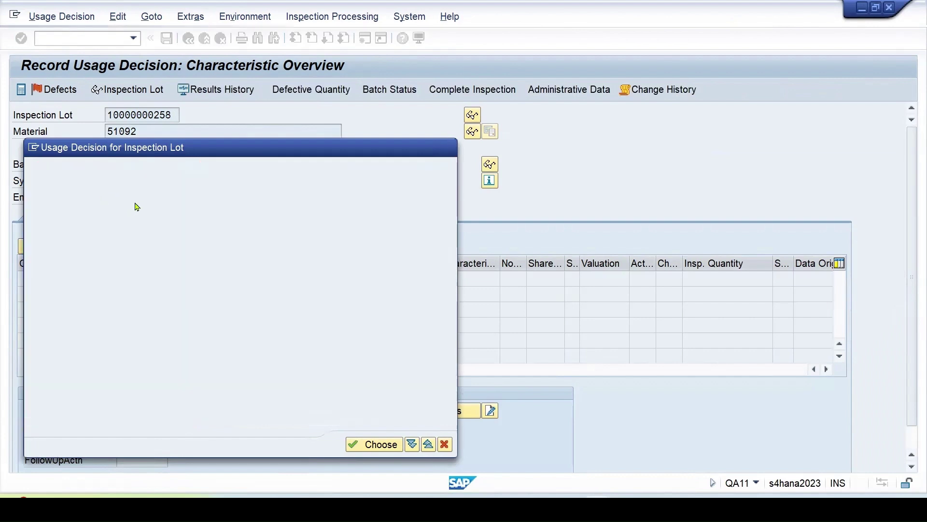
click(183, 216)
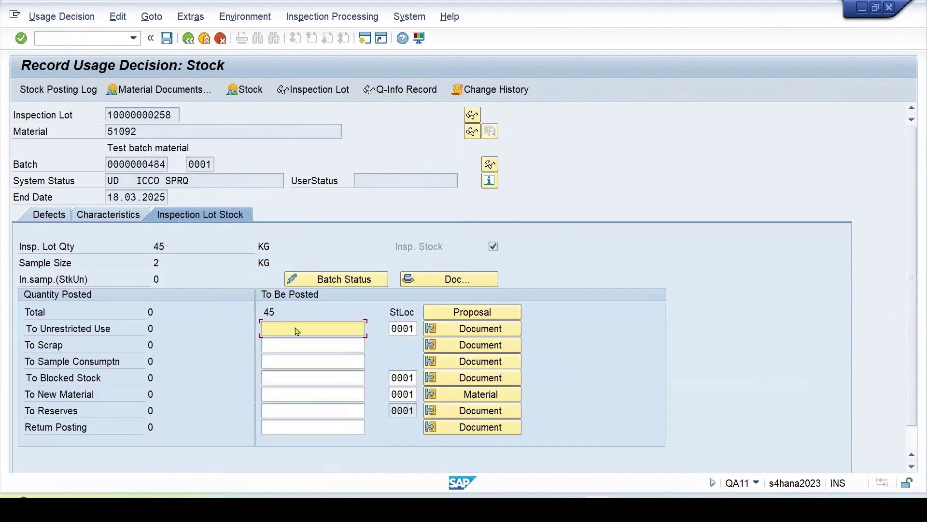
text(45)
click(166, 38)
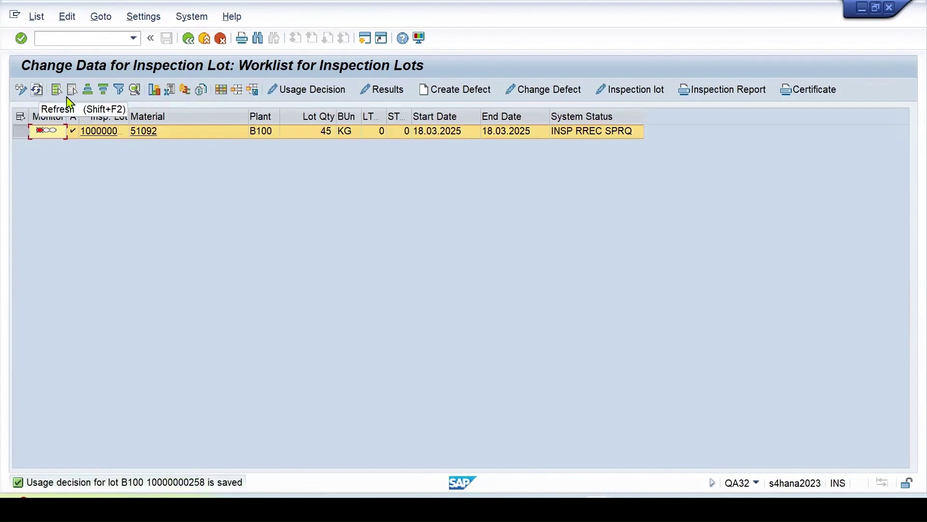
Refresh the worklist to confirm the lot is no longer listed
drag(129, 118, 196, 119)
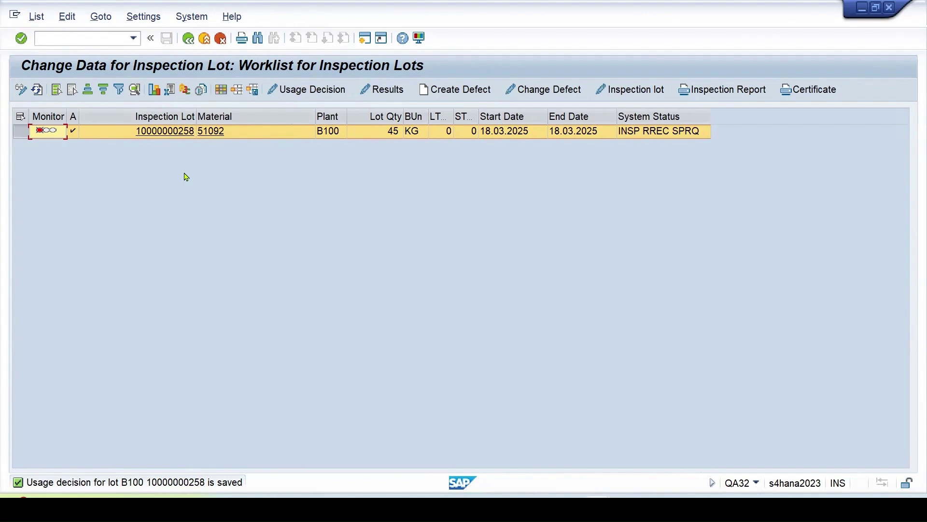
click(38, 92)
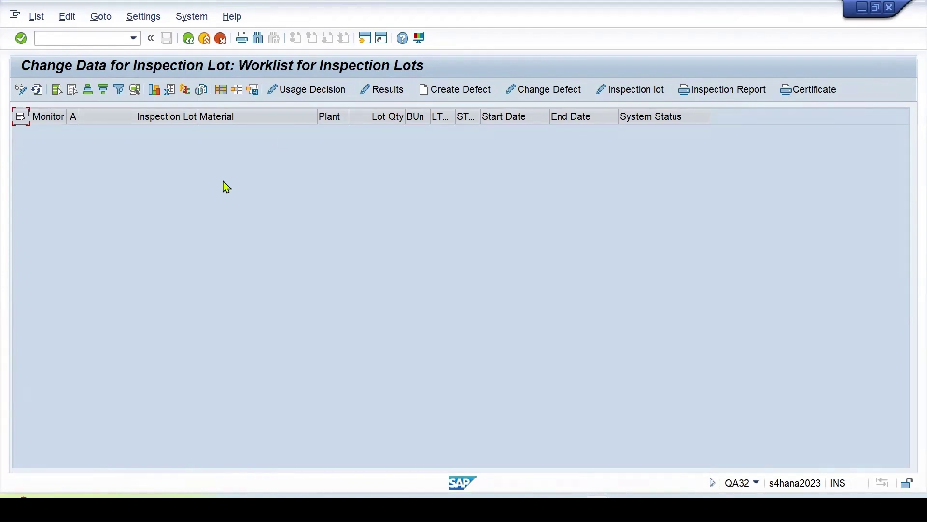
click(52, 39)
text(/nme21n)
Start a purchase order for supplier 51000 with purchasing org B001, group B01 and company code BS24
key(Return)
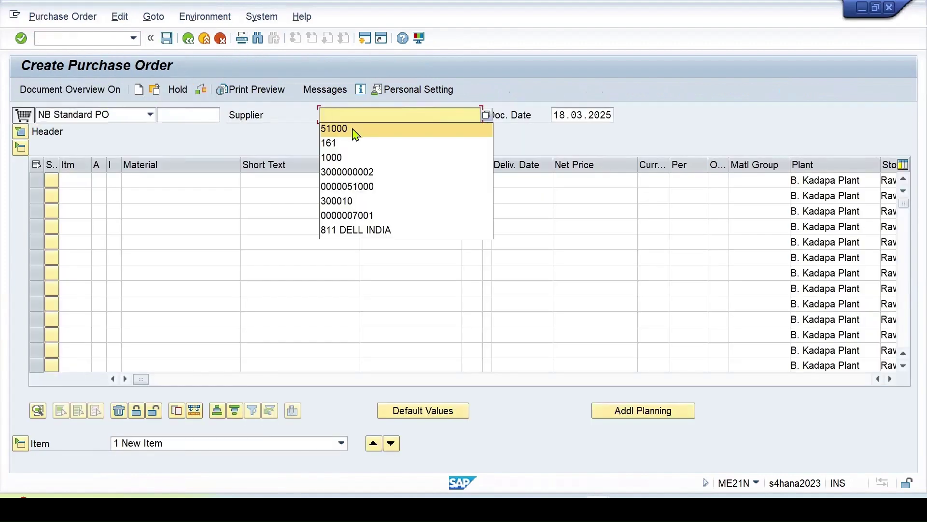
click(338, 129)
click(20, 130)
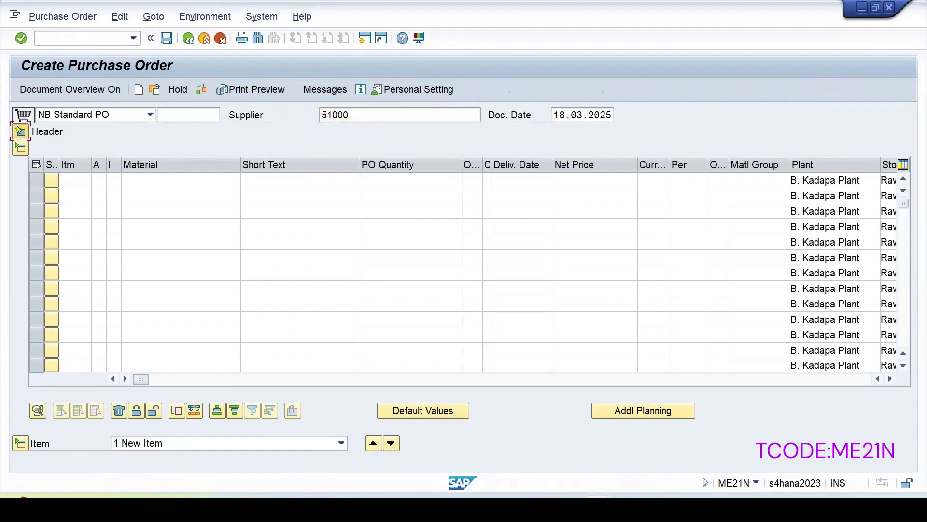
text(b0)
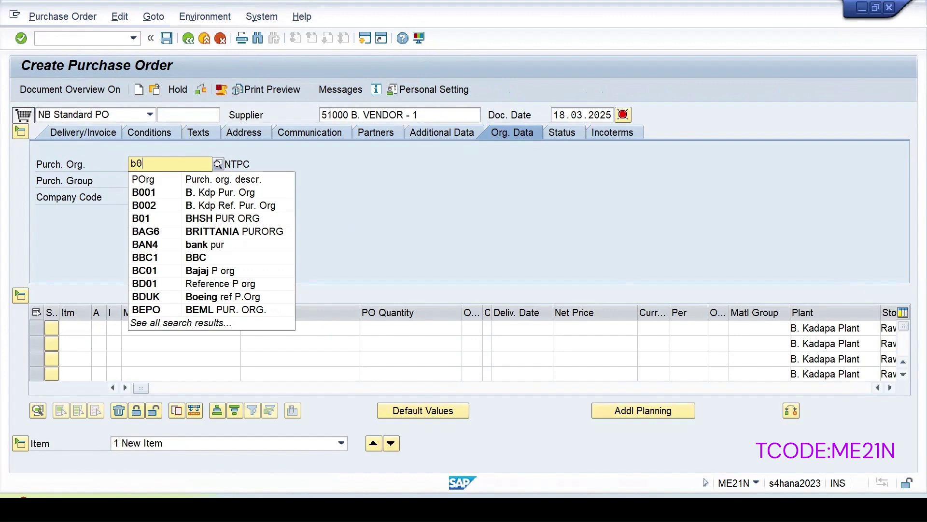
click(145, 192)
click(136, 182)
text(b)
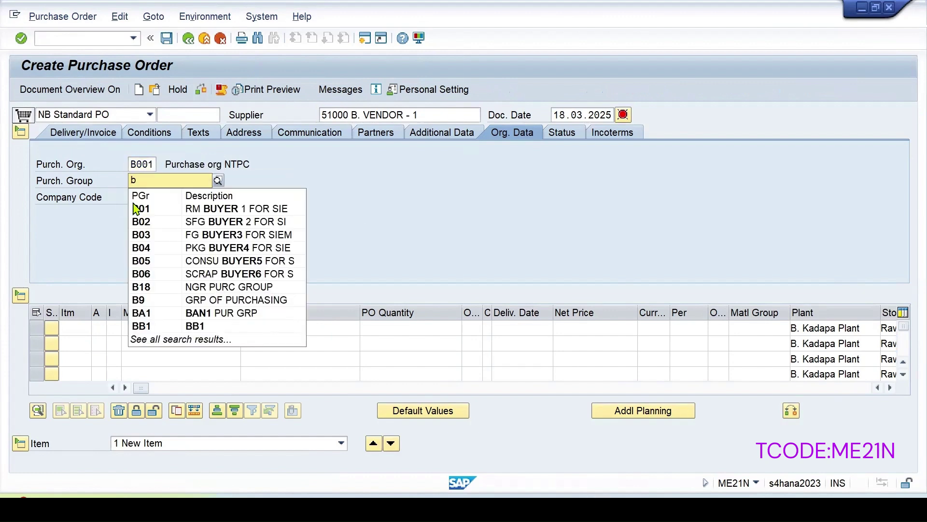
click(138, 207)
click(138, 198)
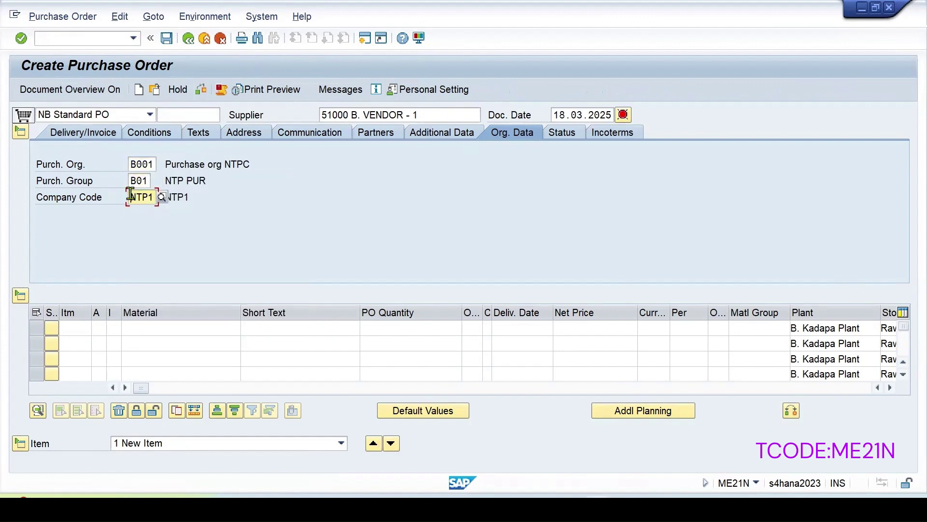
double_click(138, 197)
text(bs24)
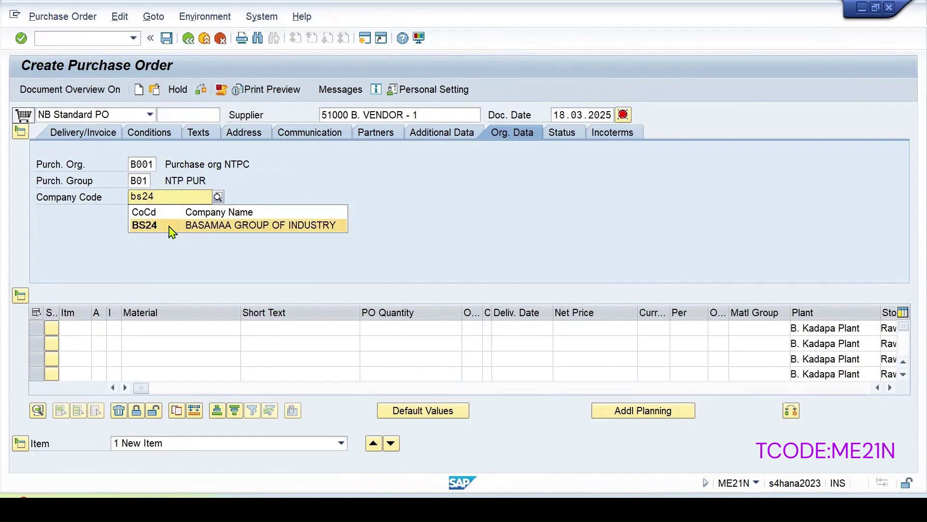
click(201, 236)
Add an item for 75 KG of material 51092 at the 100 INR net price
click(134, 330)
click(172, 341)
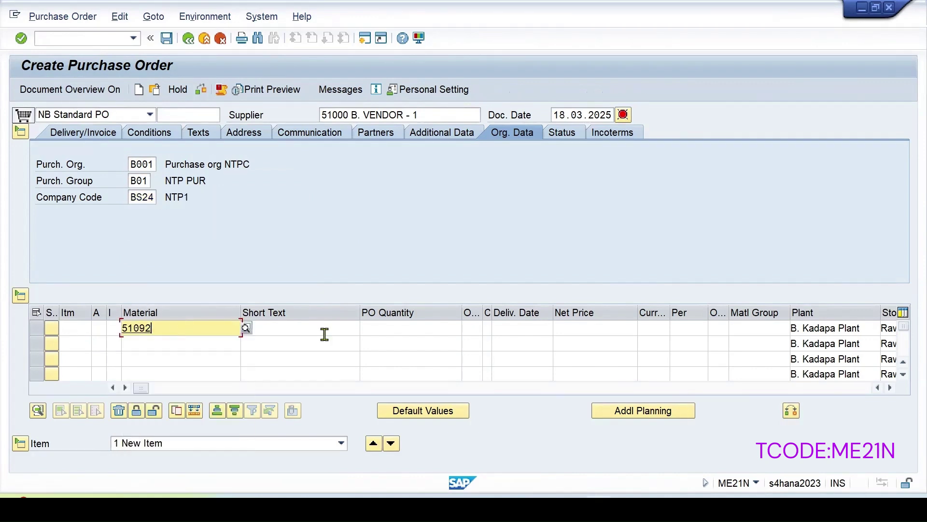
click(449, 328)
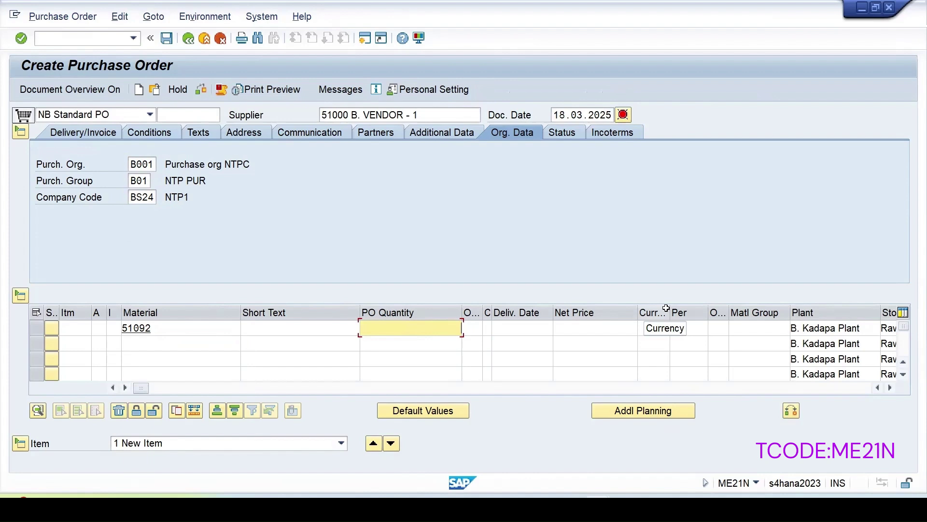
text(75)
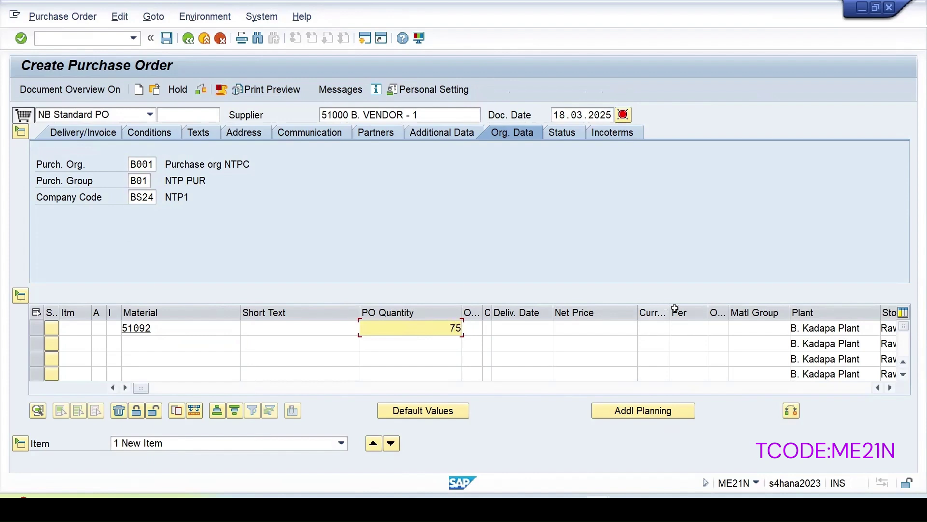
key(Return)
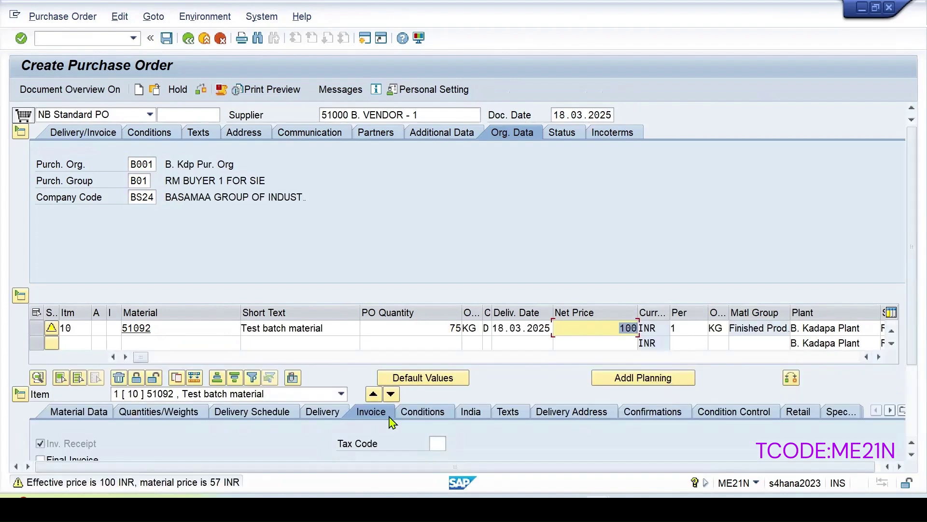
key(Return)
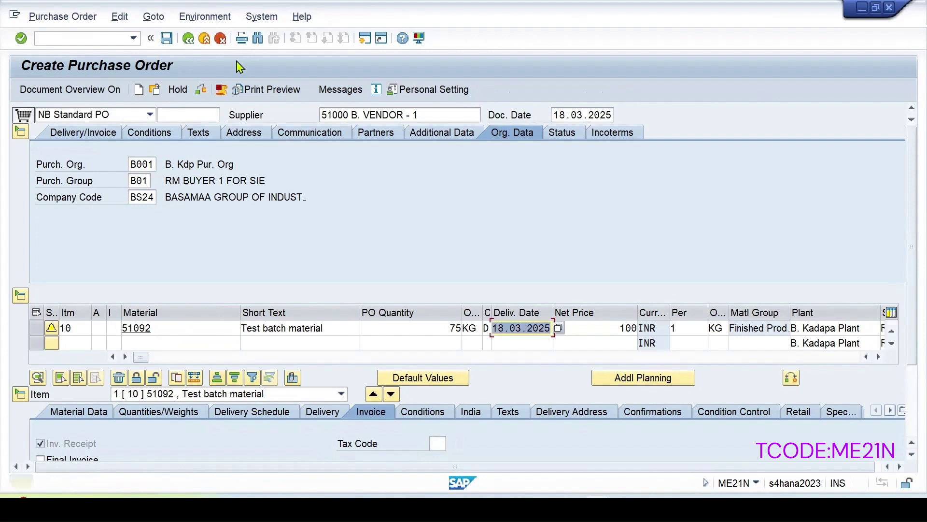
Check the order, save it despite the warnings, and copy the new PO number
click(202, 91)
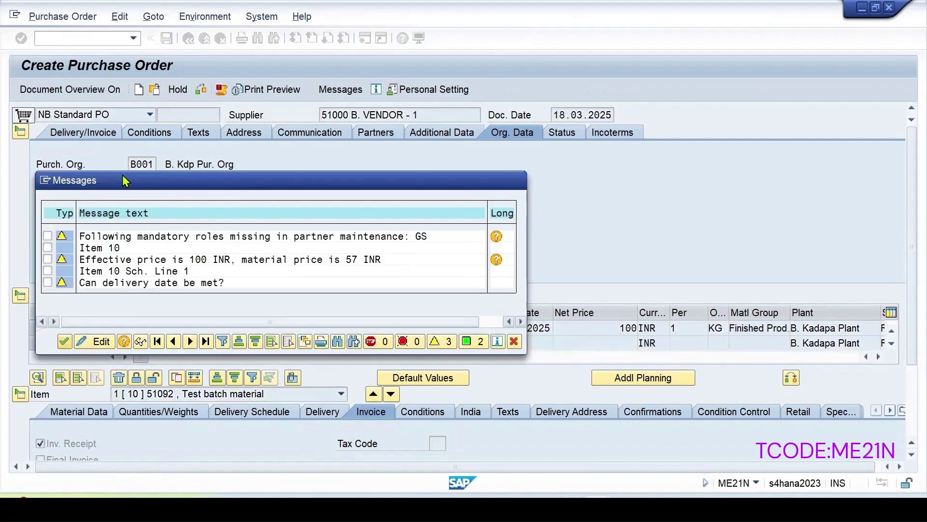
click(65, 341)
key(ctrl+s)
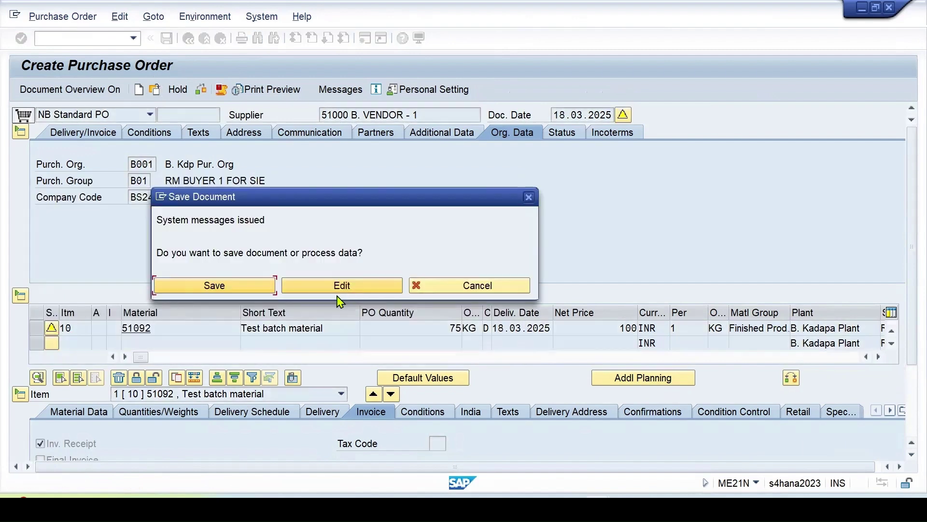
click(213, 284)
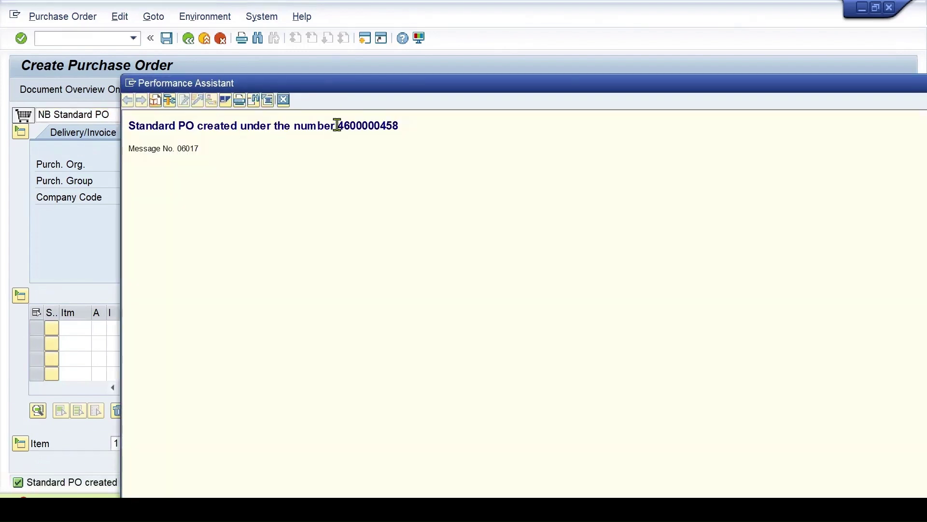
drag(337, 125, 425, 125)
key(ctrl+c)
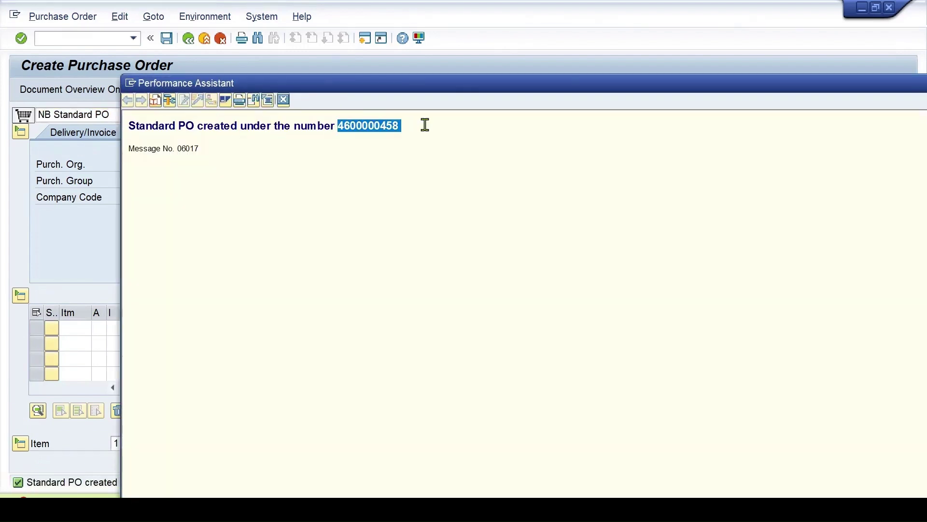
click(283, 100)
click(81, 39)
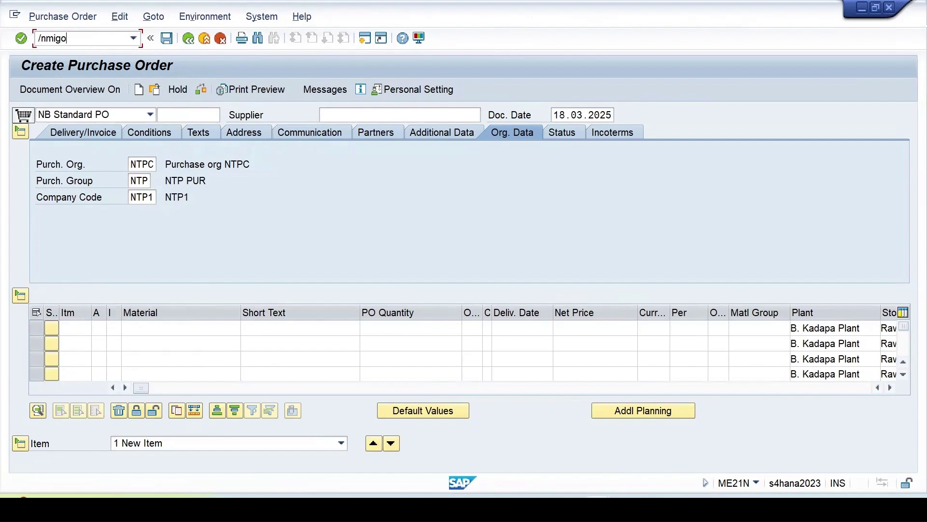
Load the new purchase order into the MIGO goods receipt by pasting its number
key(Return)
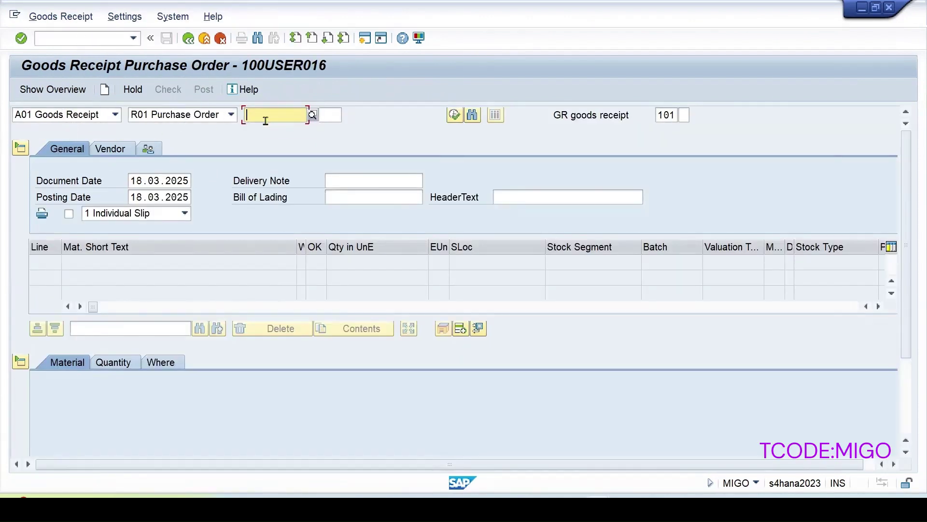
key(ctrl+v)
key(Return)
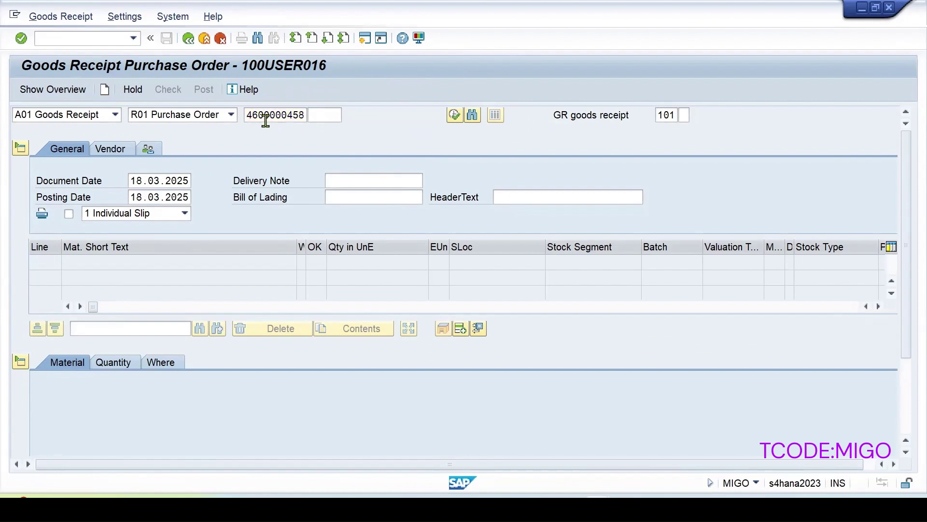
scroll(103, 390, down, 5)
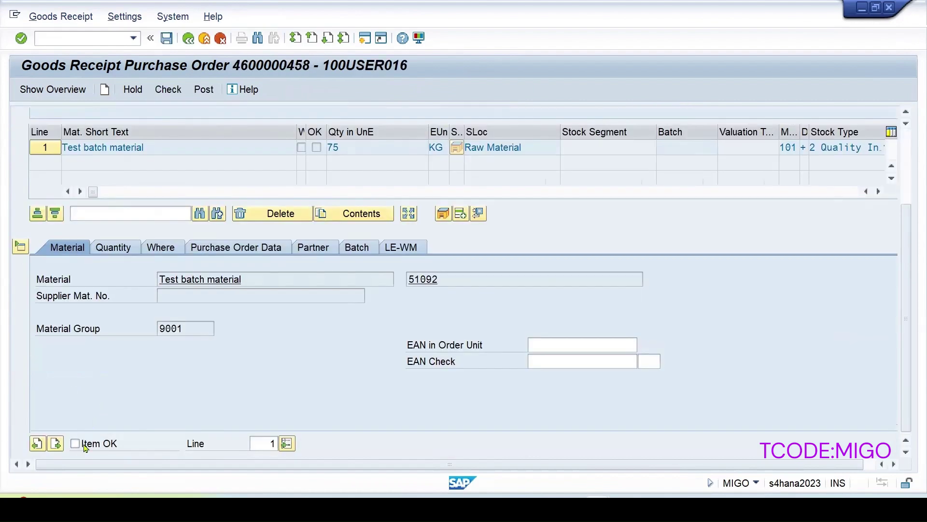
Set the batch manufacture date to 18.03.2025, check, and post the 75 KG receipt
click(348, 250)
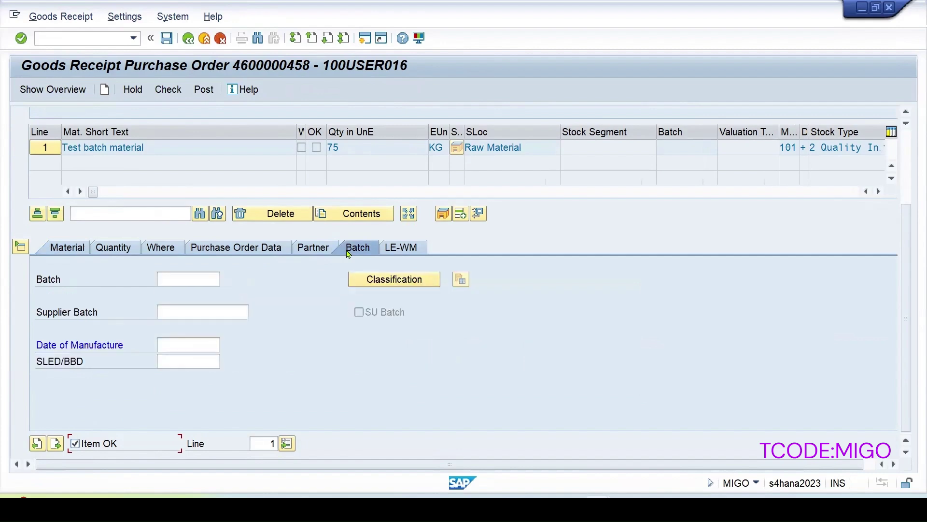
click(184, 345)
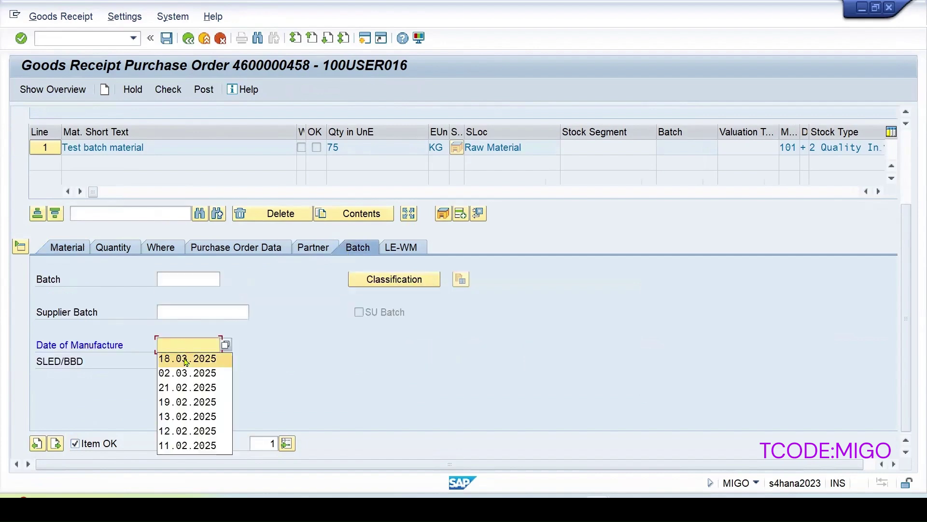
click(186, 356)
key(Return)
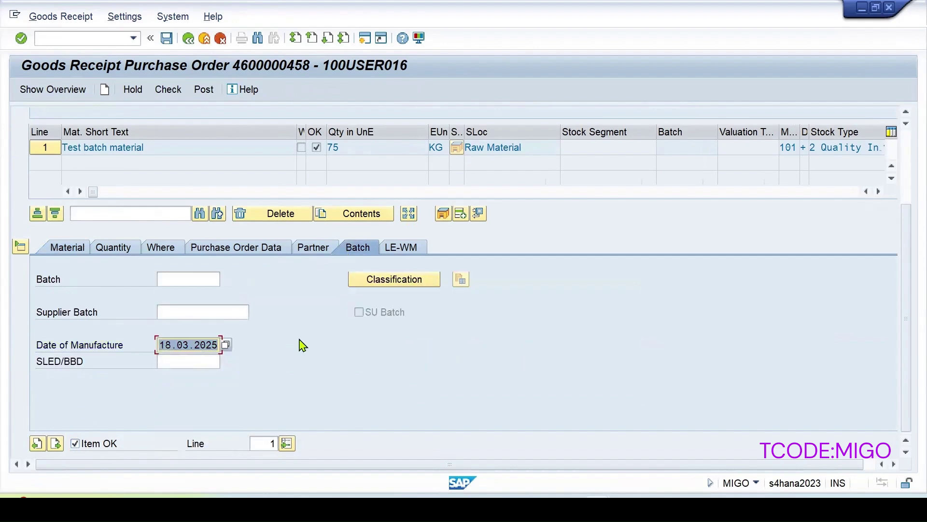
click(167, 90)
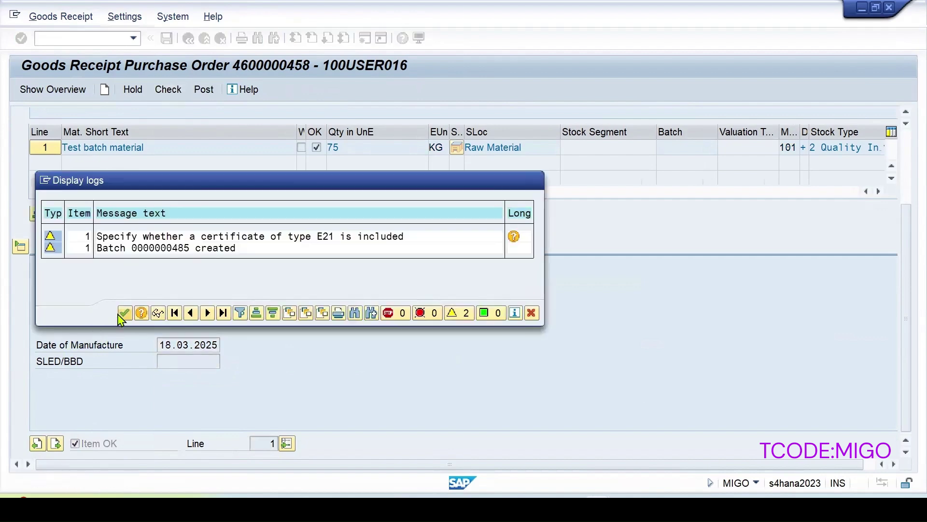
click(125, 313)
click(199, 91)
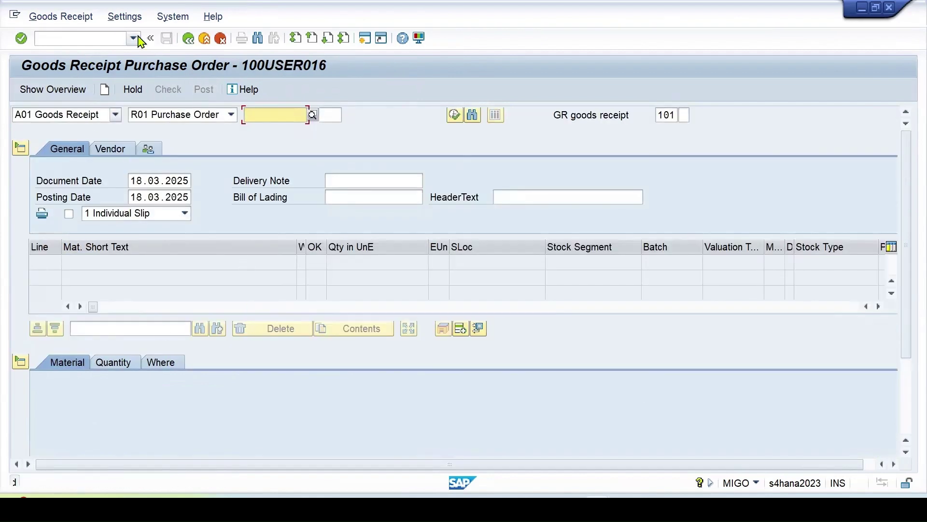
click(133, 38)
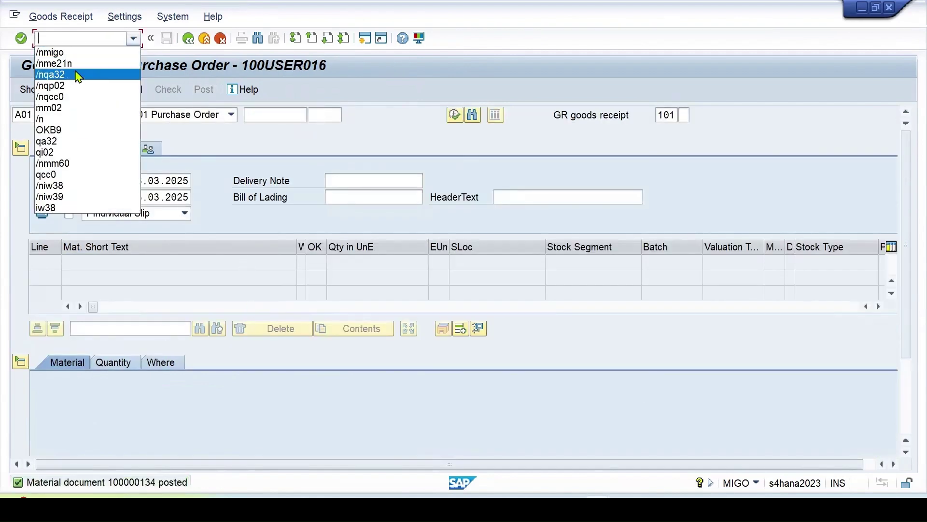
click(102, 75)
key(Return)
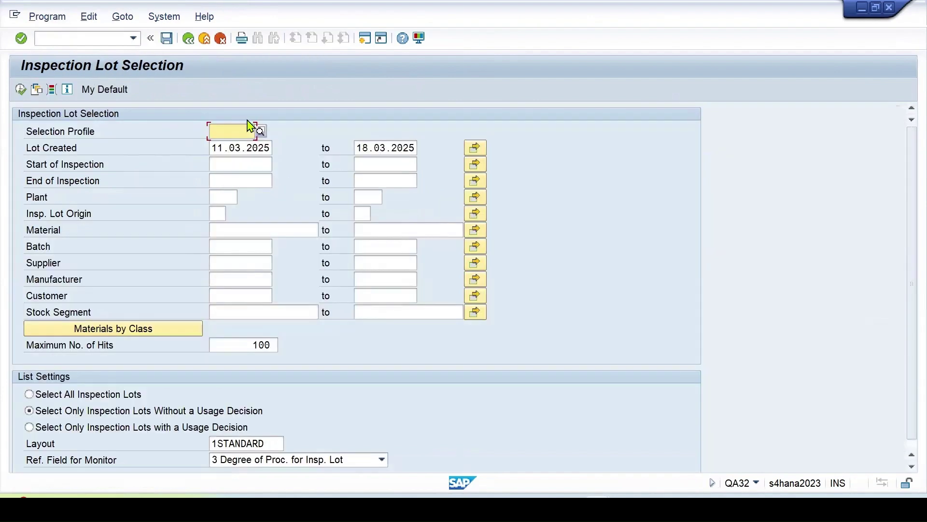
click(20, 90)
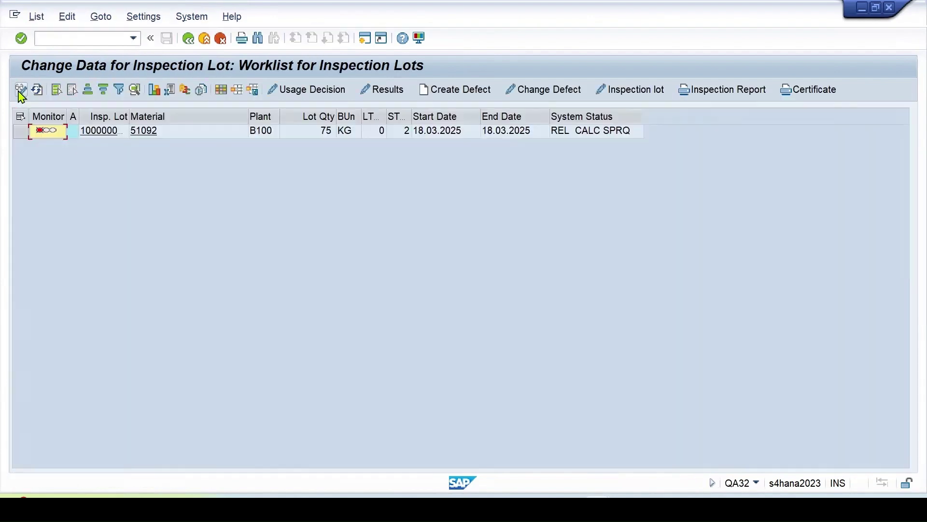
click(20, 131)
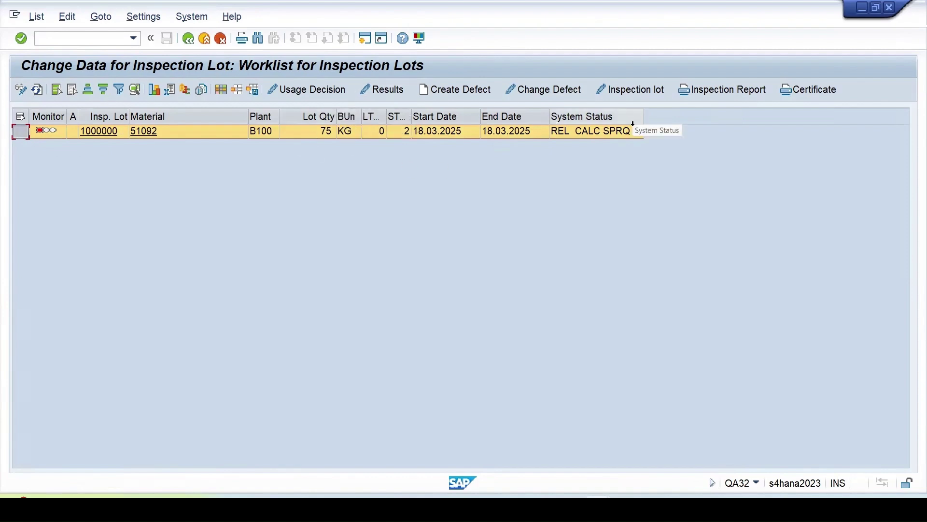
click(385, 89)
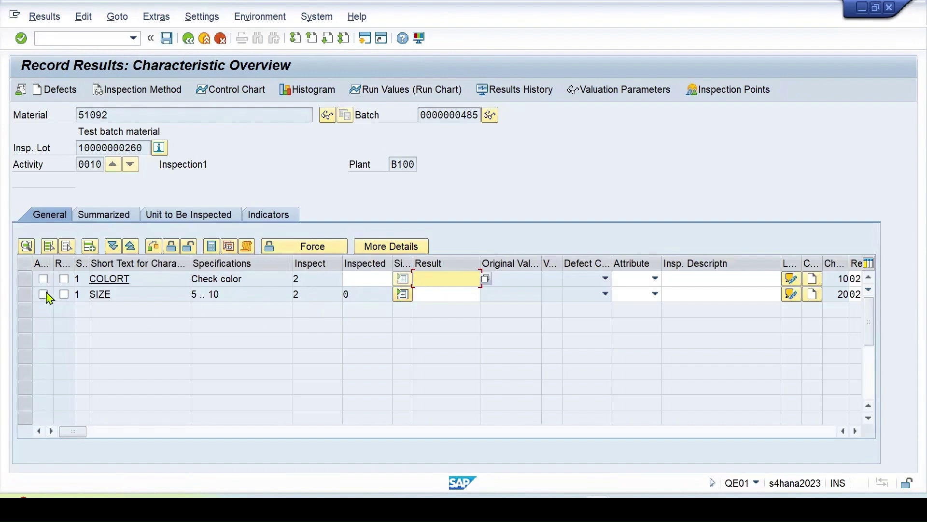
click(25, 279)
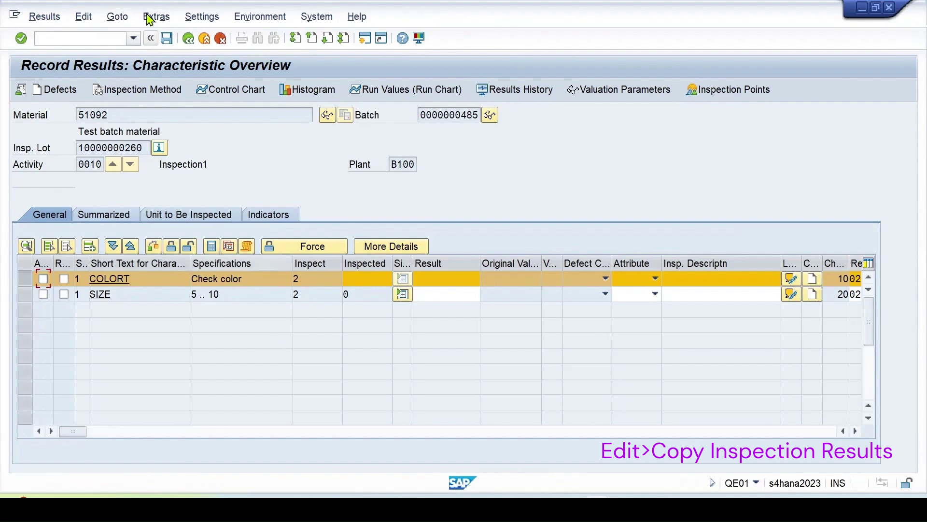
Start Copy Inspection Results and search source lots for material 51092 in plant B100
click(117, 17)
mouse_move(88, 22)
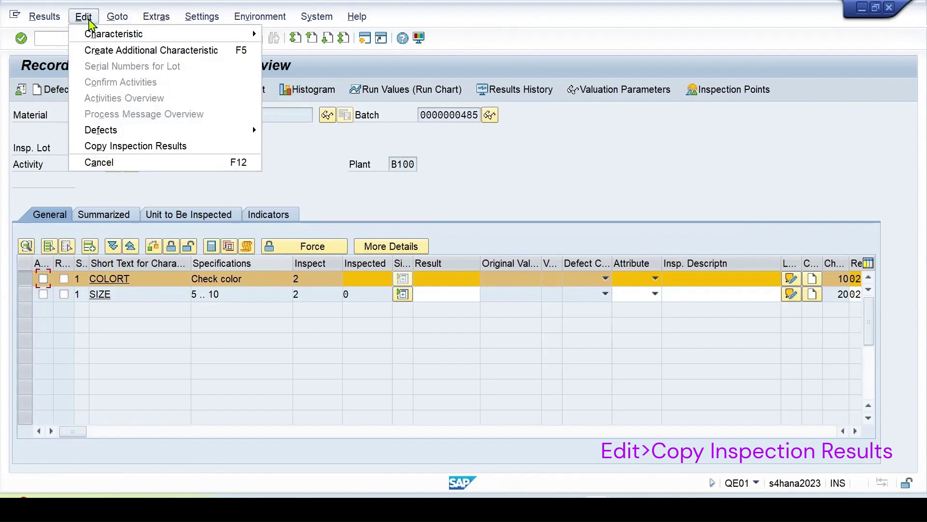
click(145, 147)
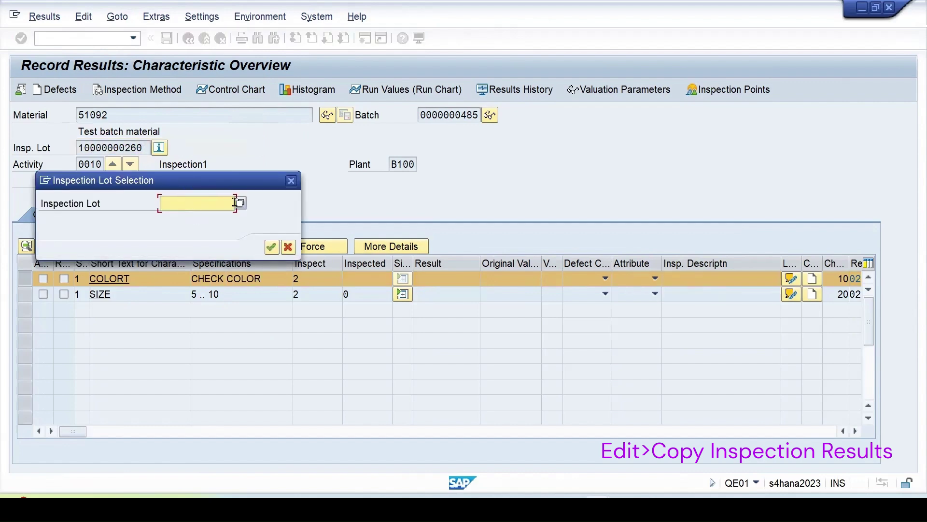
click(240, 203)
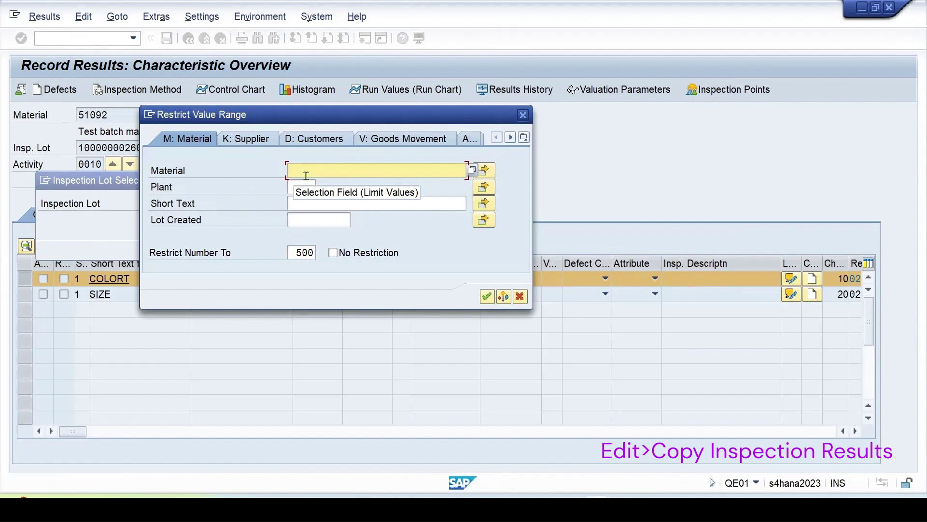
text(51092)
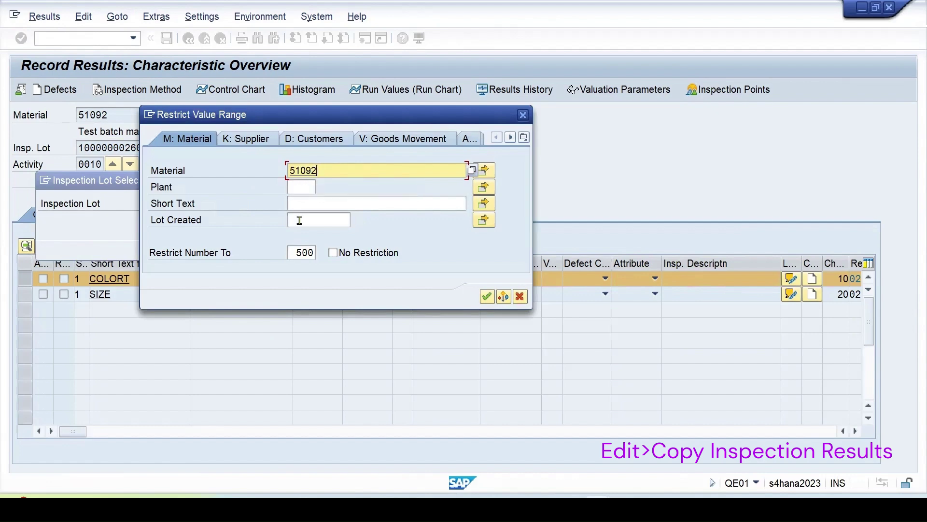
click(289, 186)
text(b100)
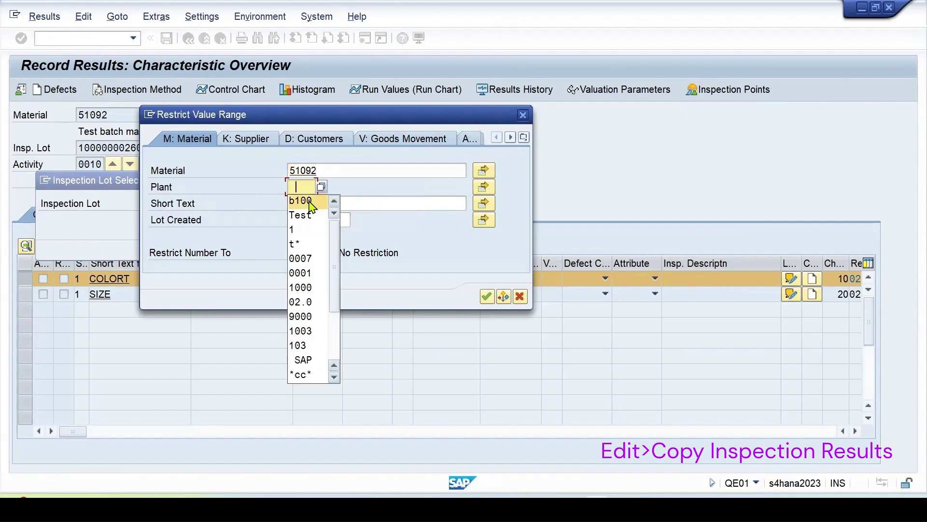
key(Return)
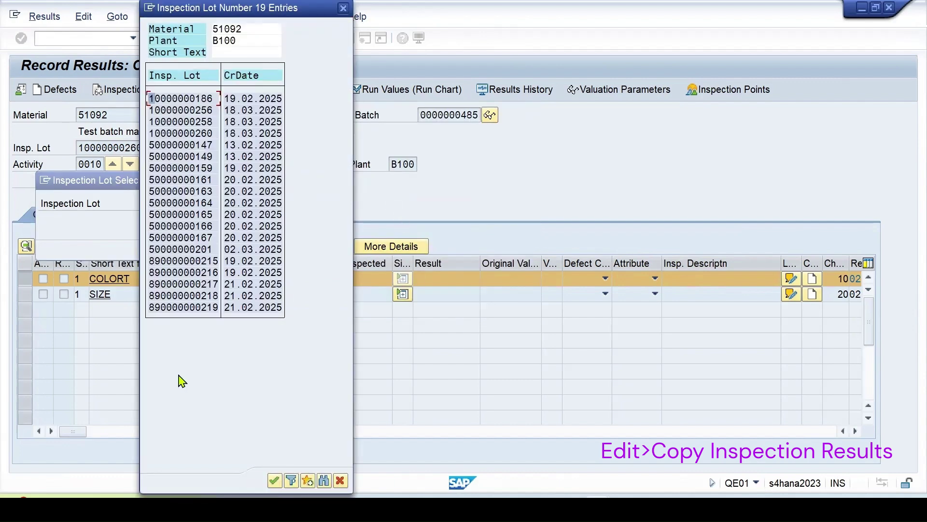
click(204, 122)
double_click(192, 122)
click(271, 247)
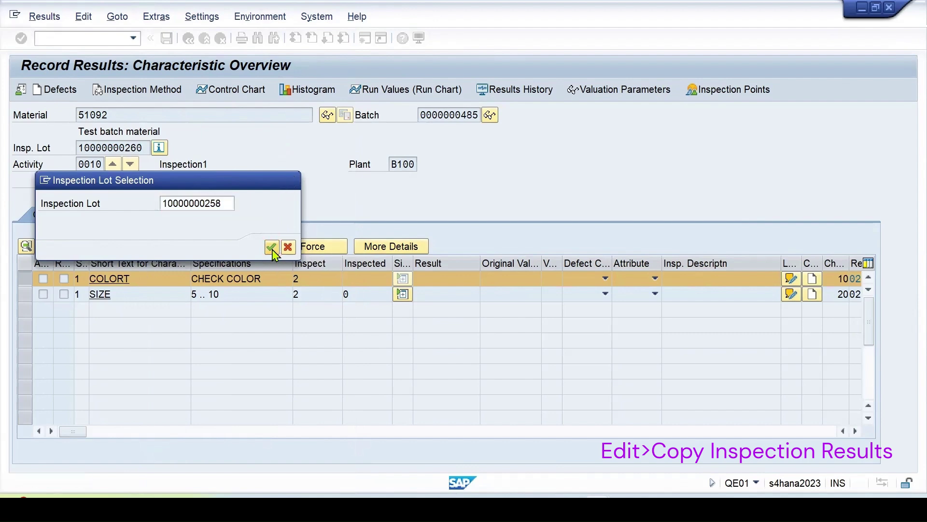
click(215, 170)
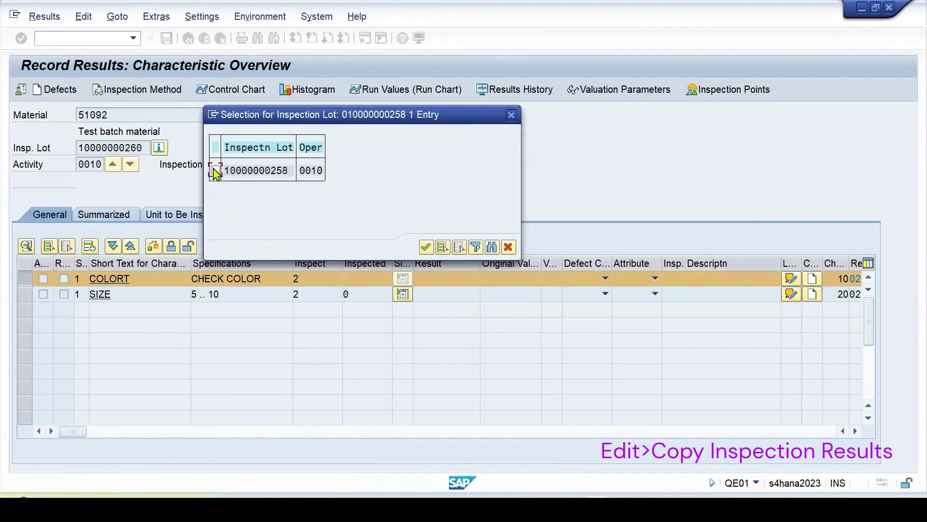
click(427, 248)
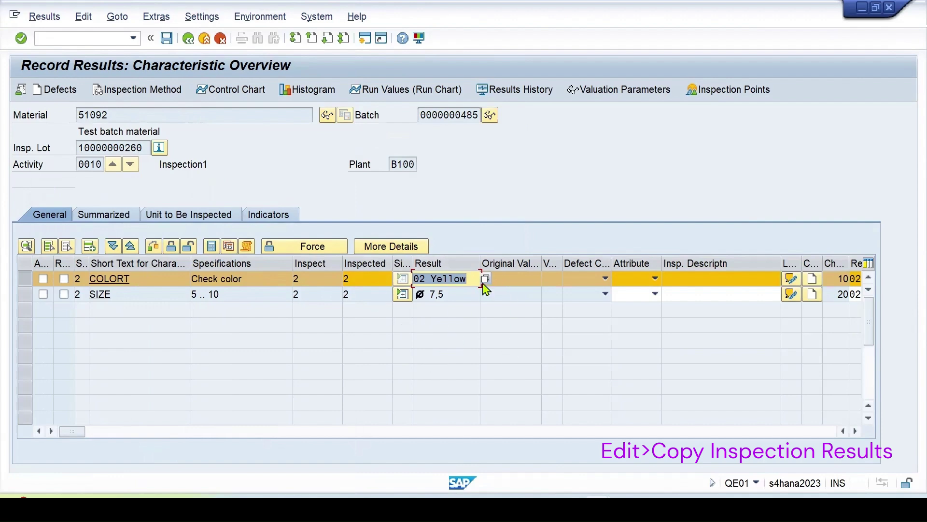
Manually accept the COLORT and SIZE valuations and save the results for operation 0010
click(403, 295)
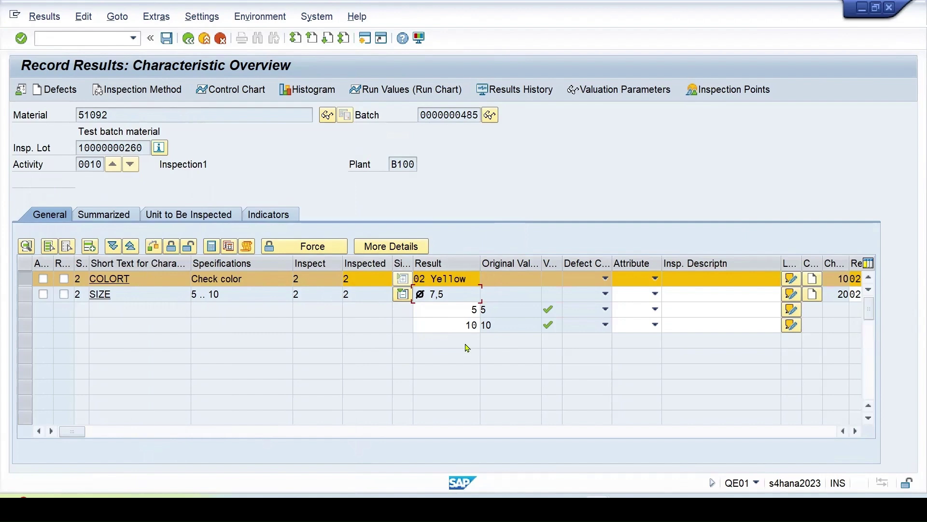
click(48, 246)
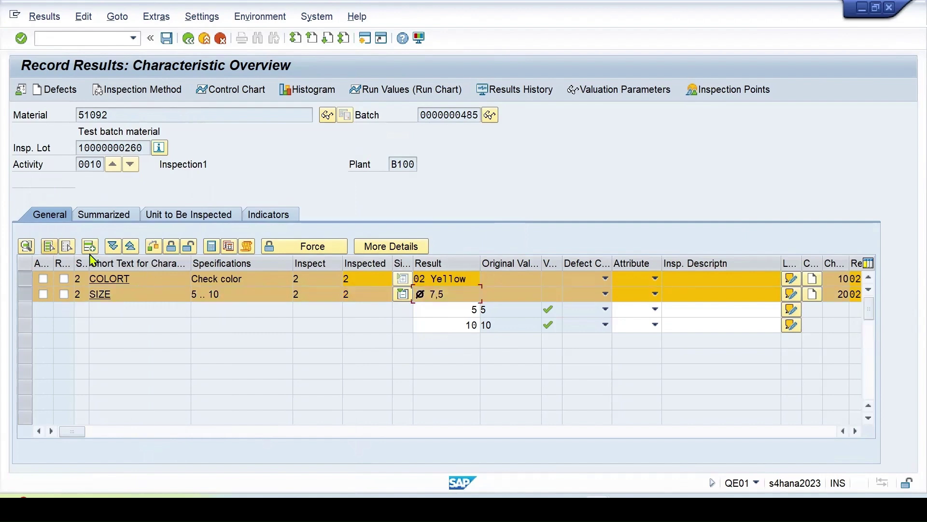
click(171, 246)
click(393, 345)
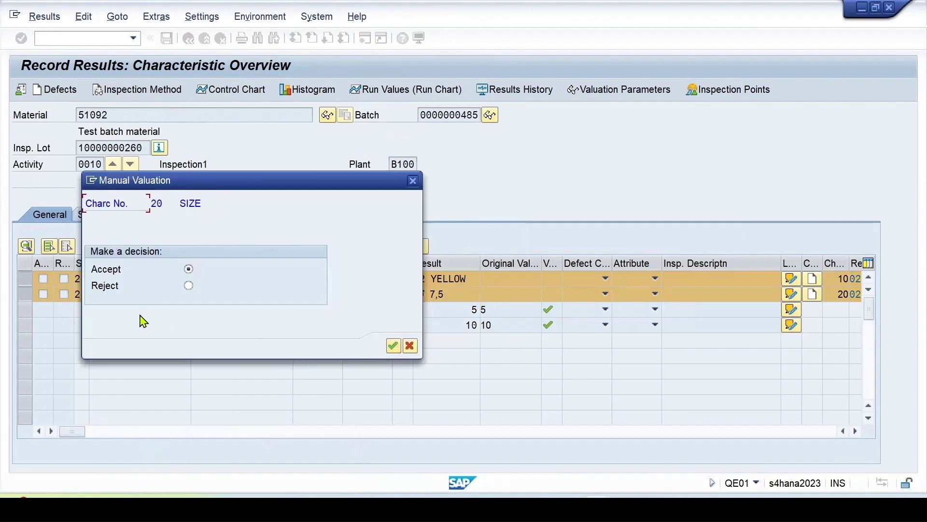
click(393, 346)
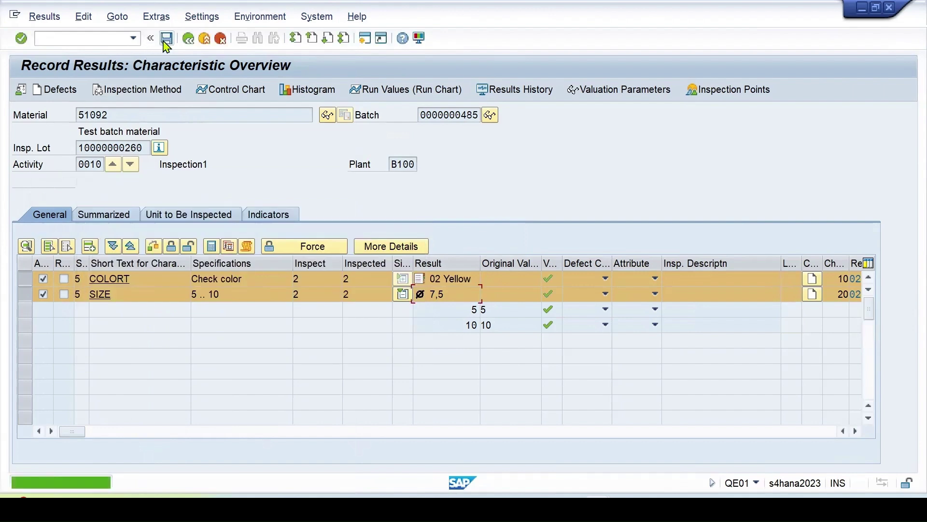
click(166, 40)
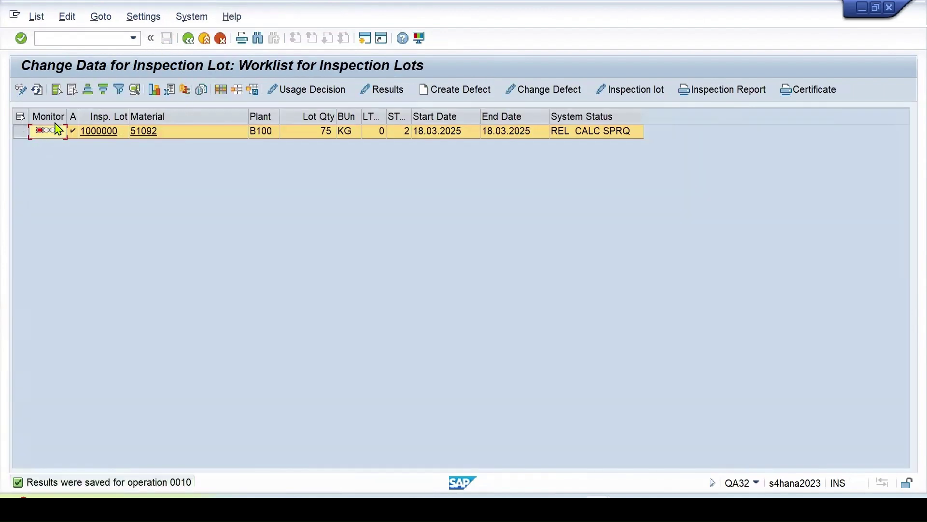
Give the 75 KG lot usage decision A (ACCEPT), post 75 KG to unrestricted use, and save
click(36, 90)
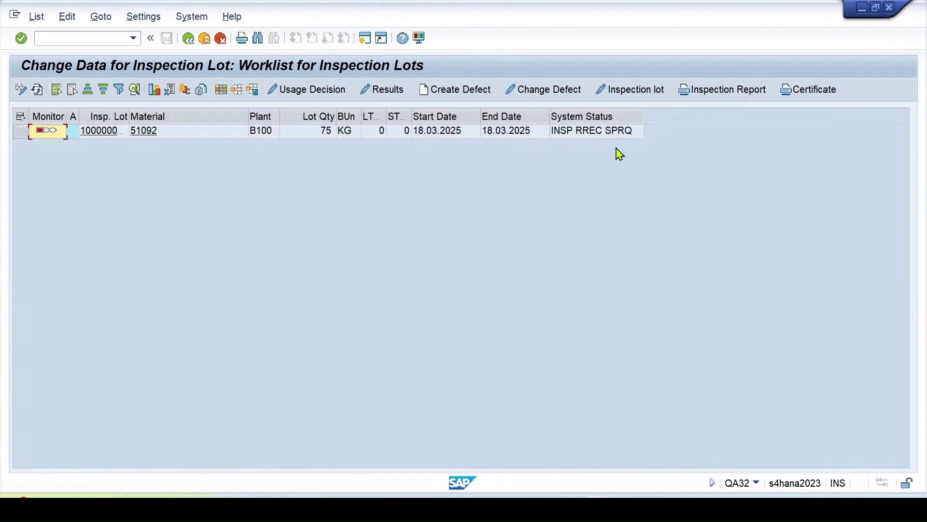
click(20, 131)
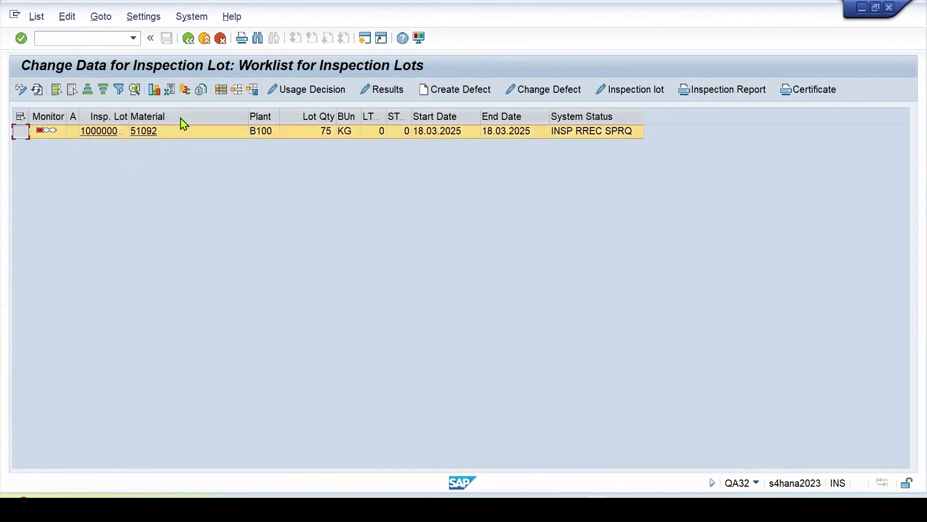
click(305, 91)
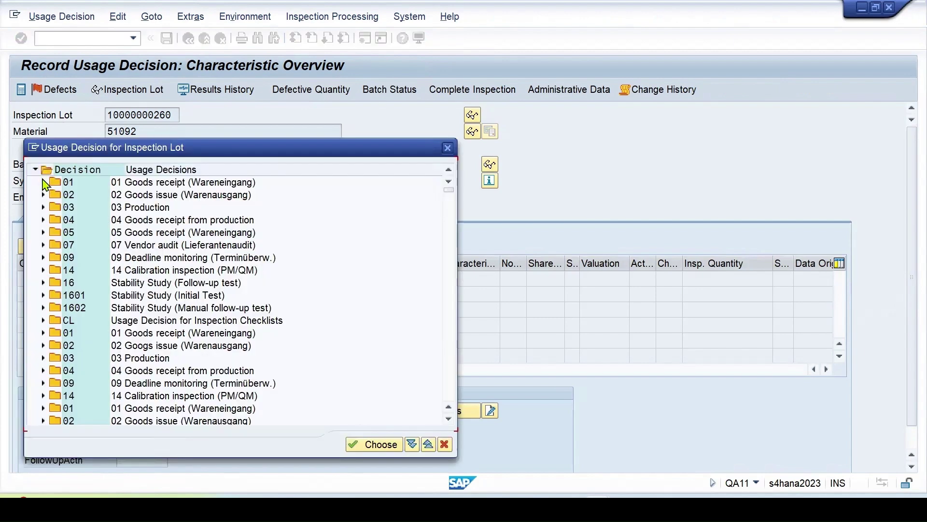
click(44, 182)
double_click(77, 198)
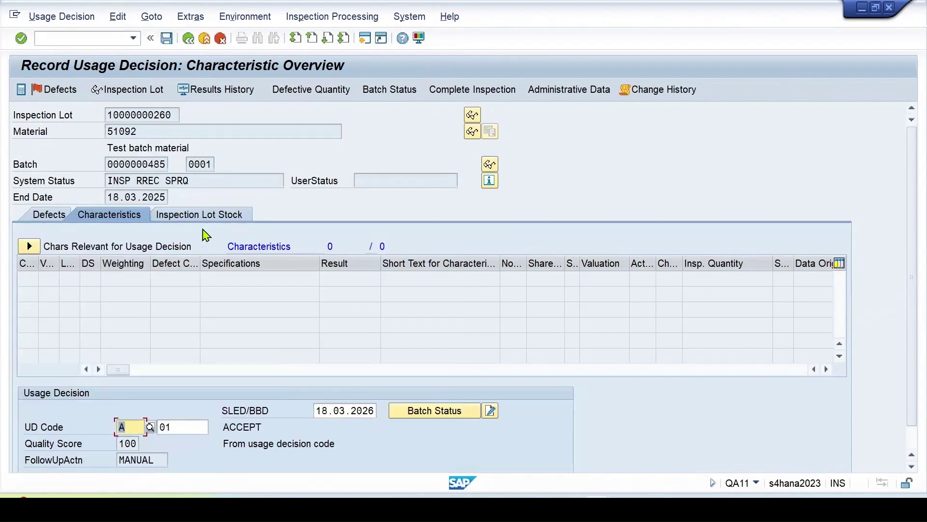
click(198, 218)
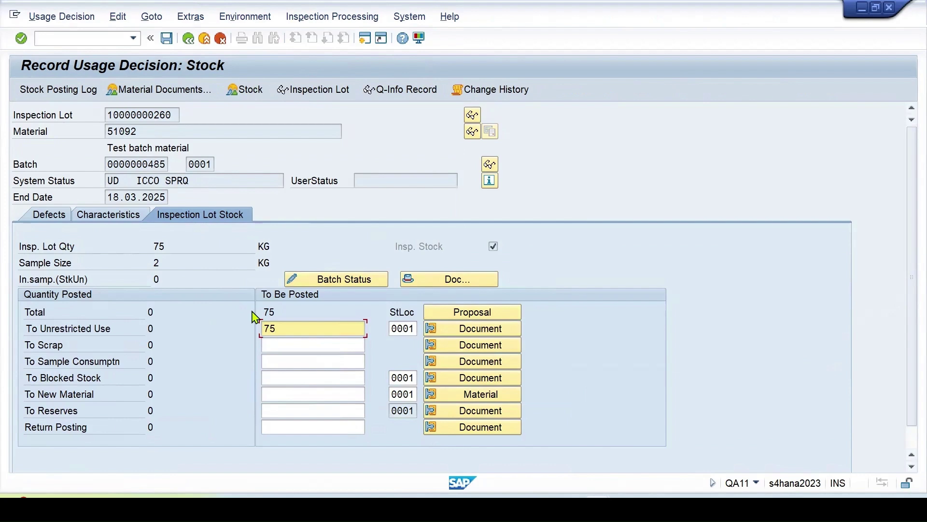
key(Return)
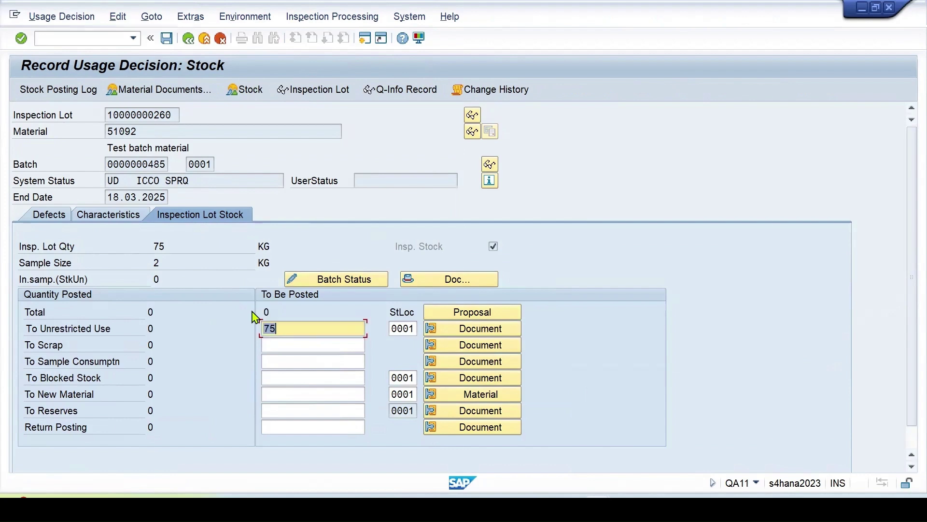
click(166, 38)
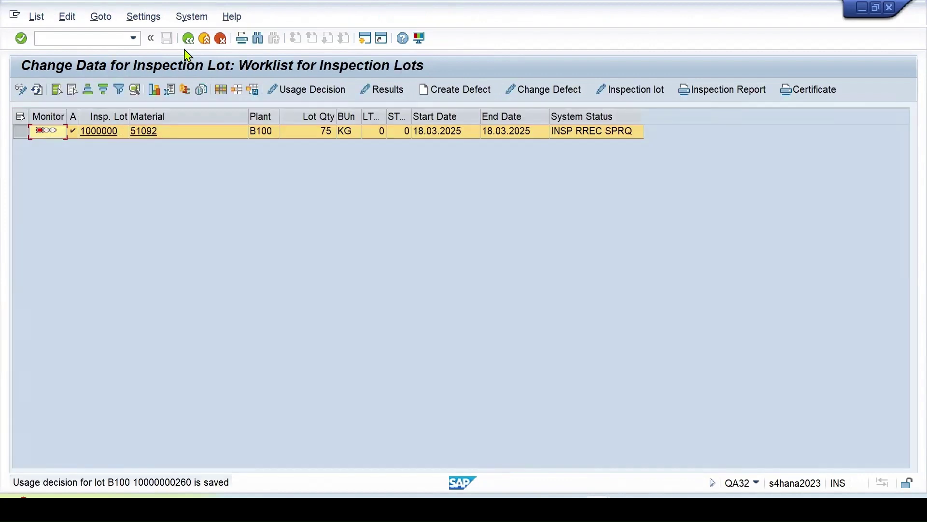
click(37, 90)
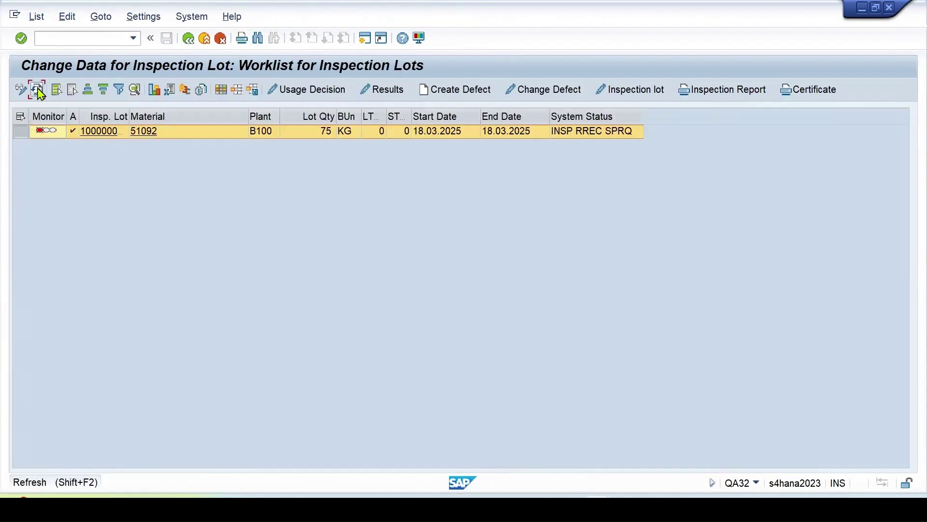
key(F3)
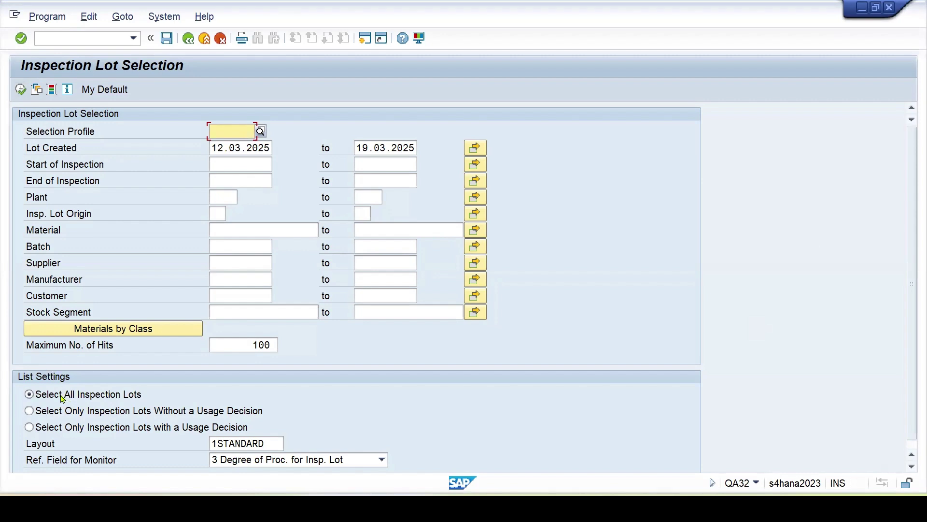
click(20, 90)
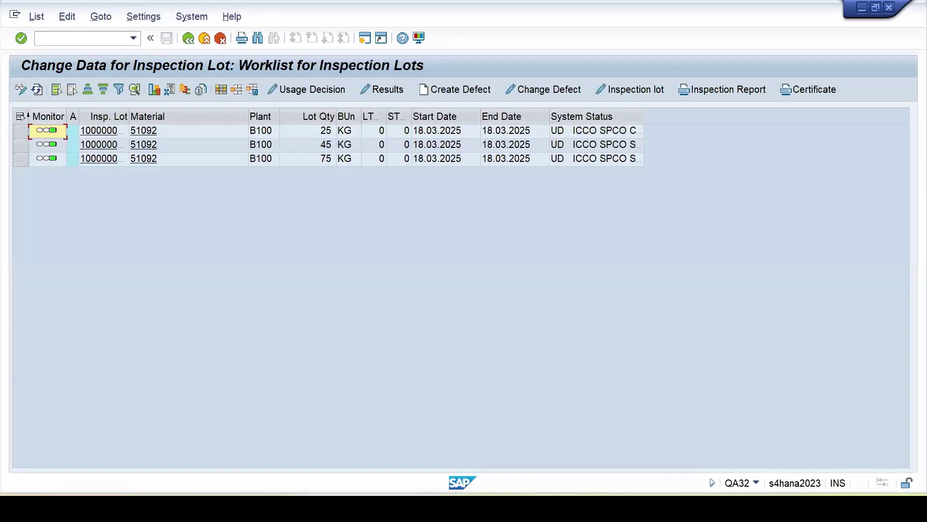
click(21, 158)
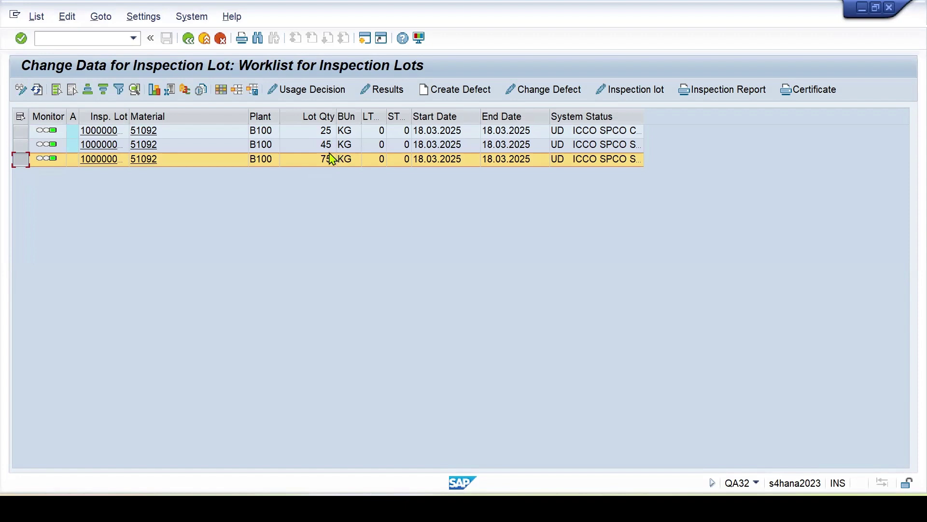
click(148, 117)
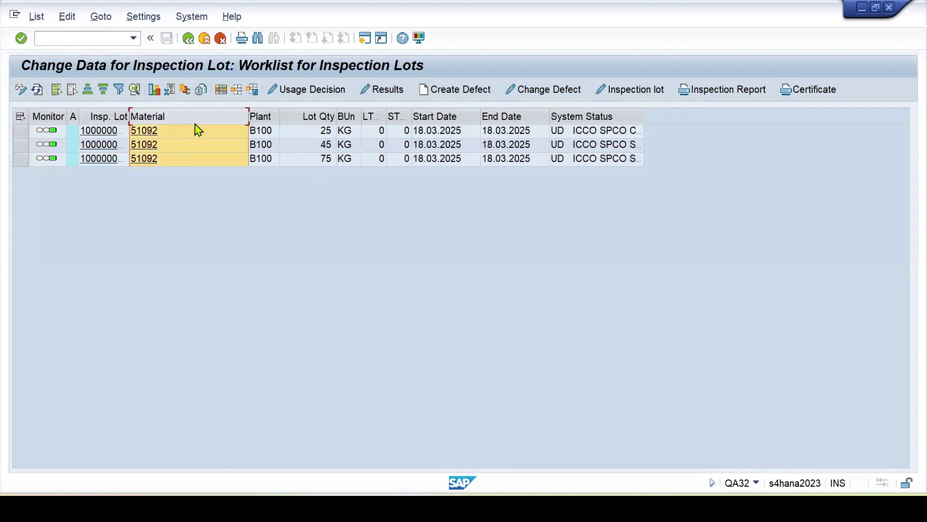
click(21, 90)
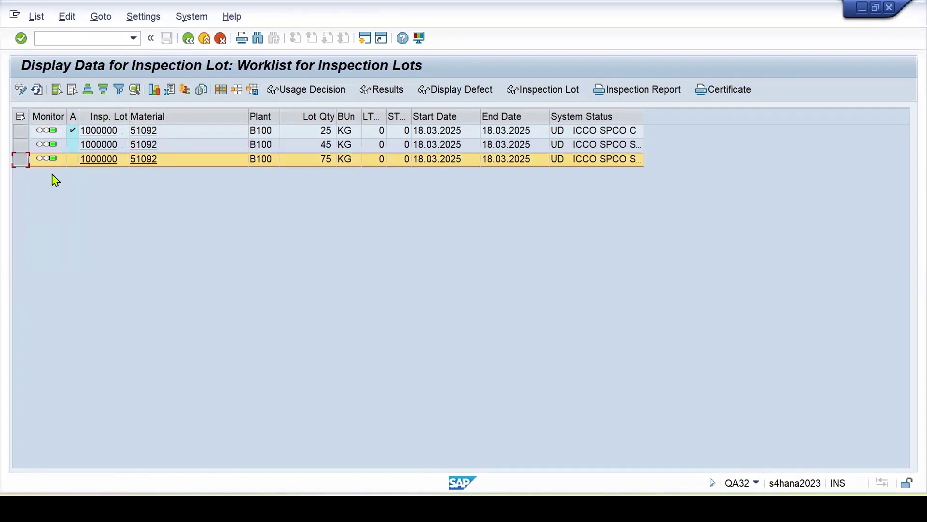
click(374, 93)
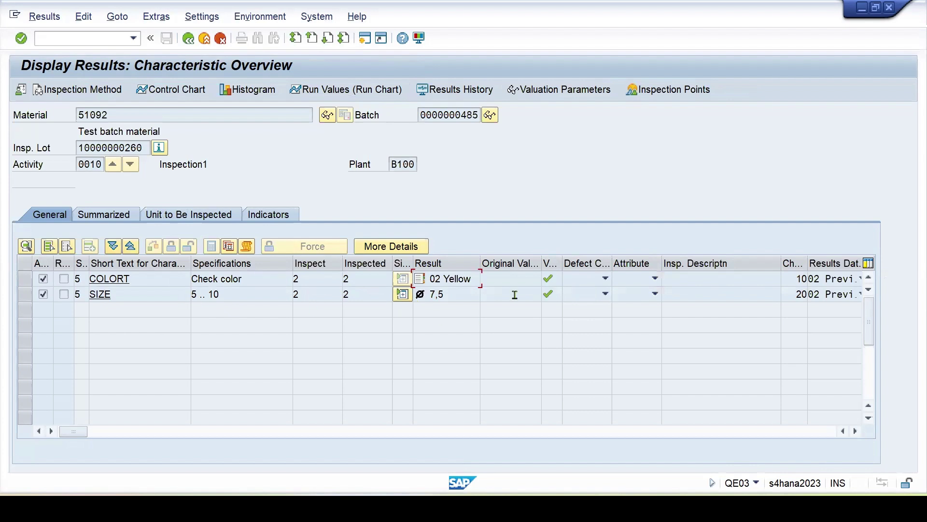
click(156, 16)
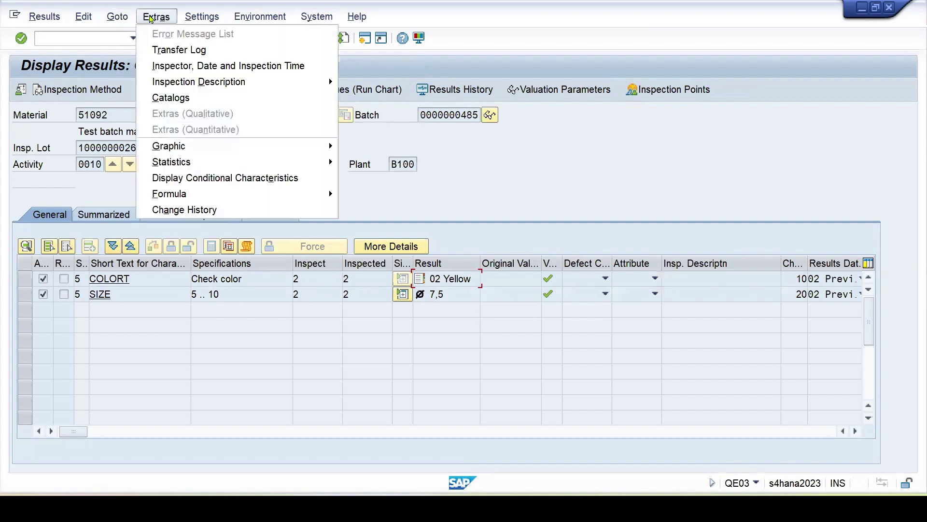
click(165, 50)
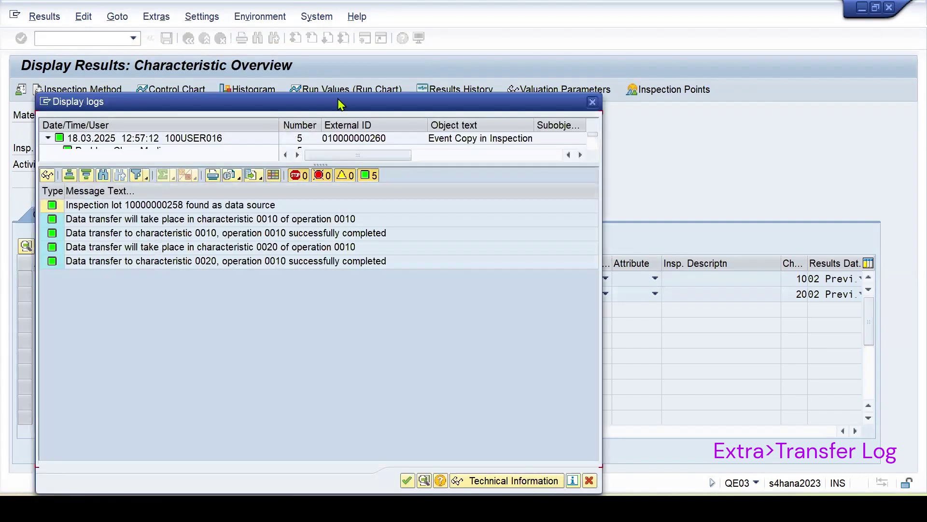
drag(340, 102, 467, 71)
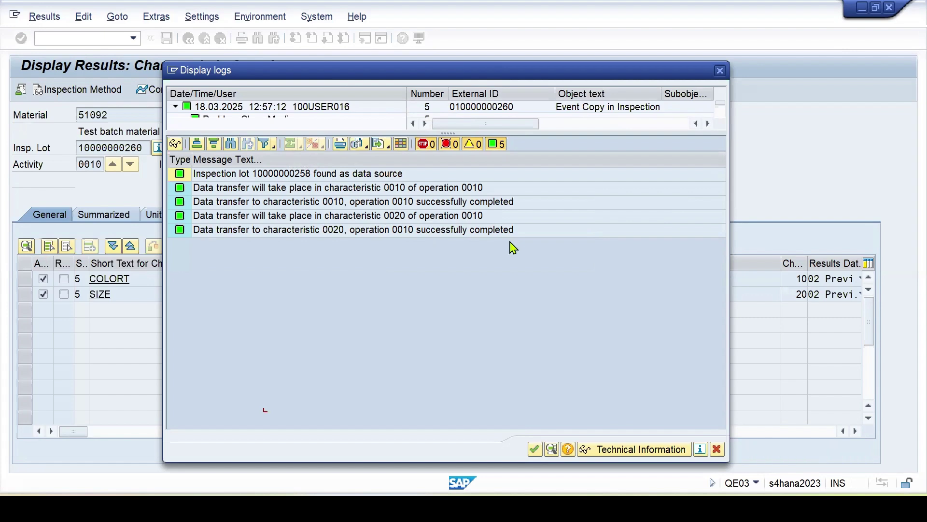
double_click(251, 230)
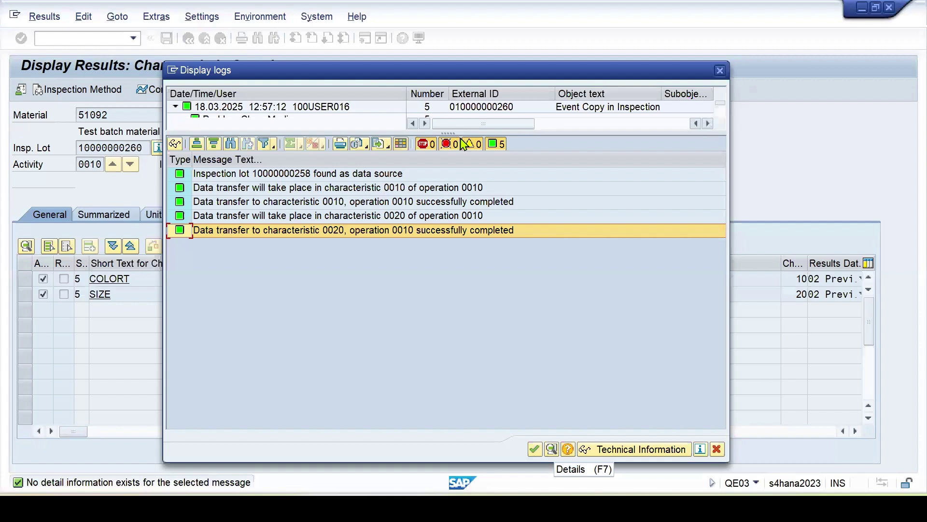
drag(458, 143, 462, 234)
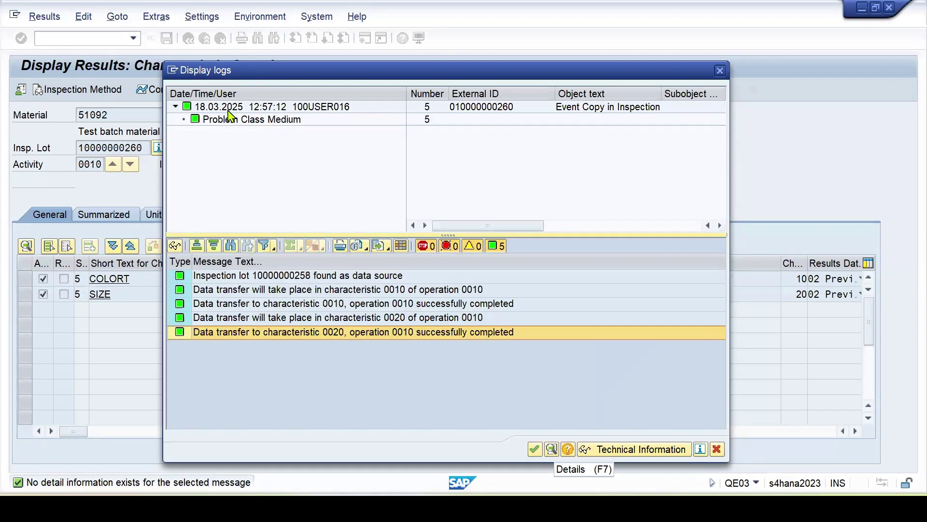
click(720, 71)
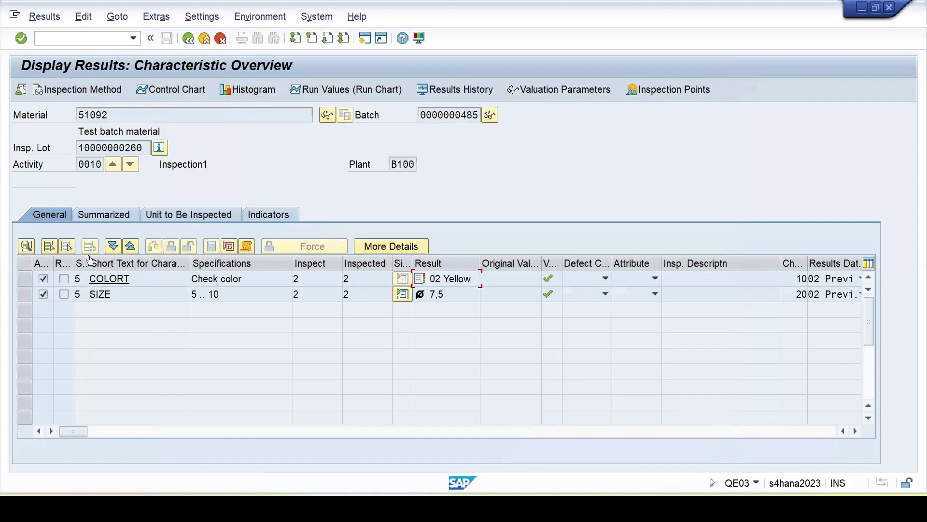